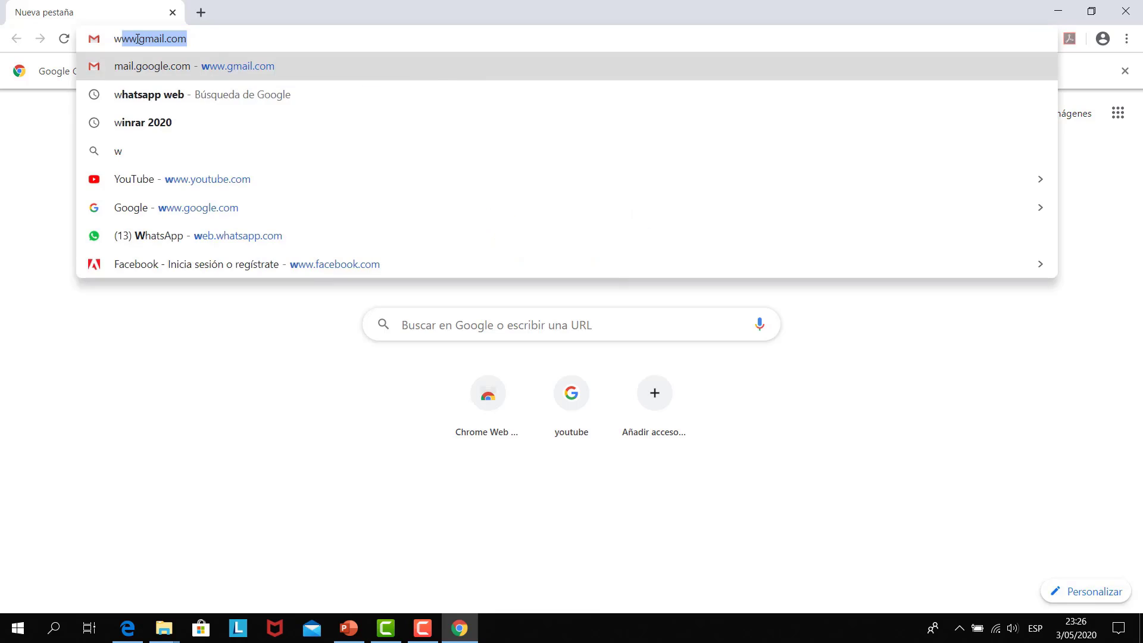
Go to gmail.com and sign in with the saved course account's e-mail and the account password.
key("Return")
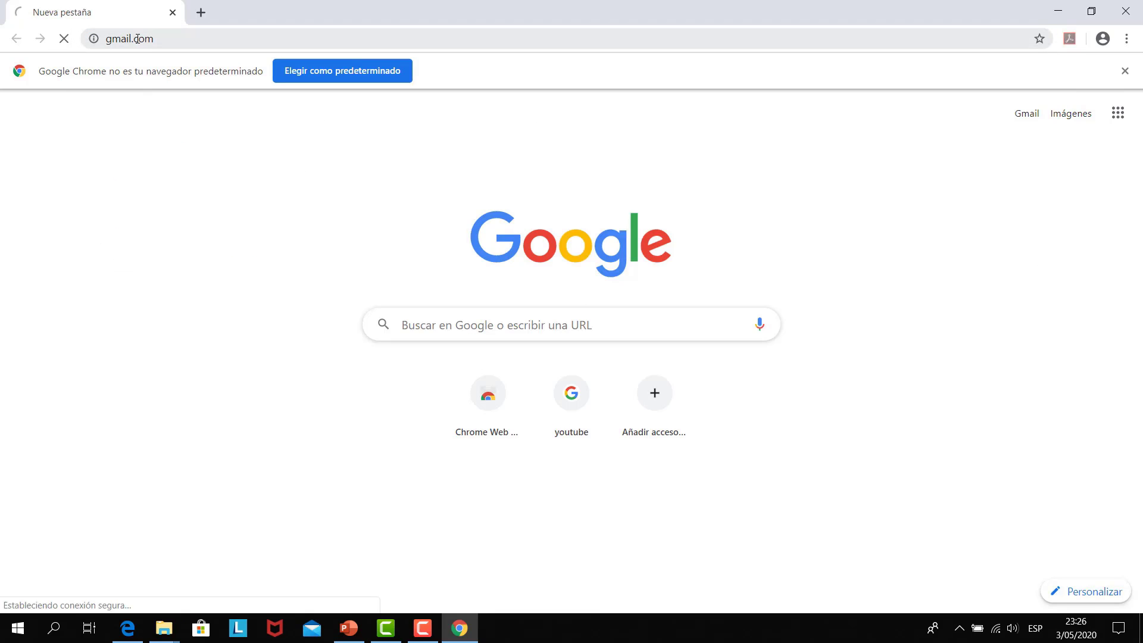
left_click(482, 303)
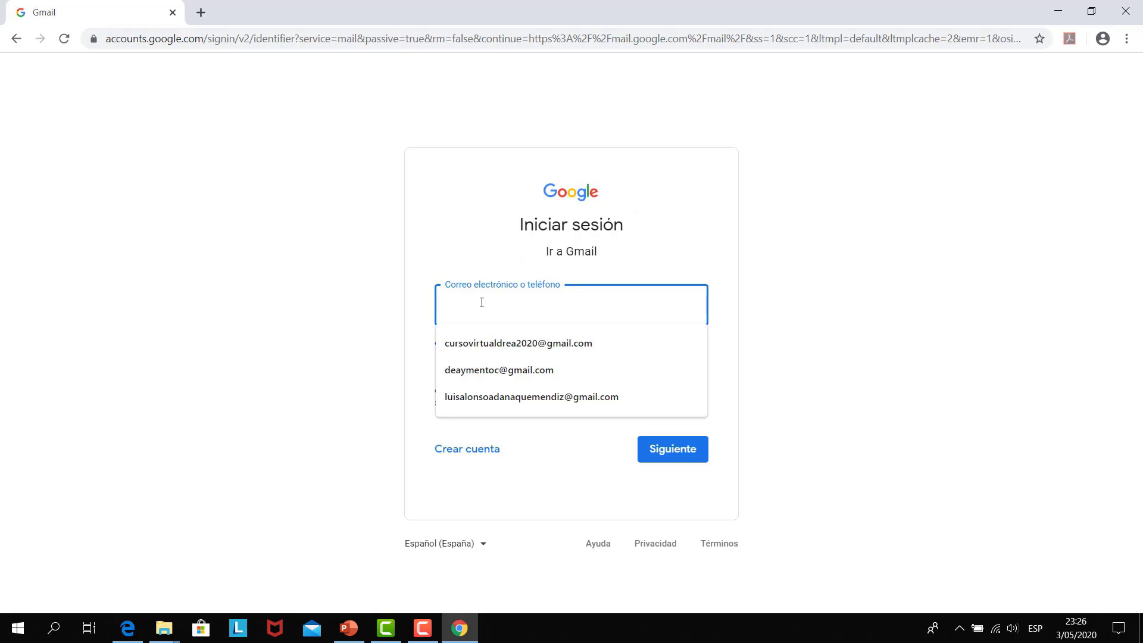
left_click(527, 348)
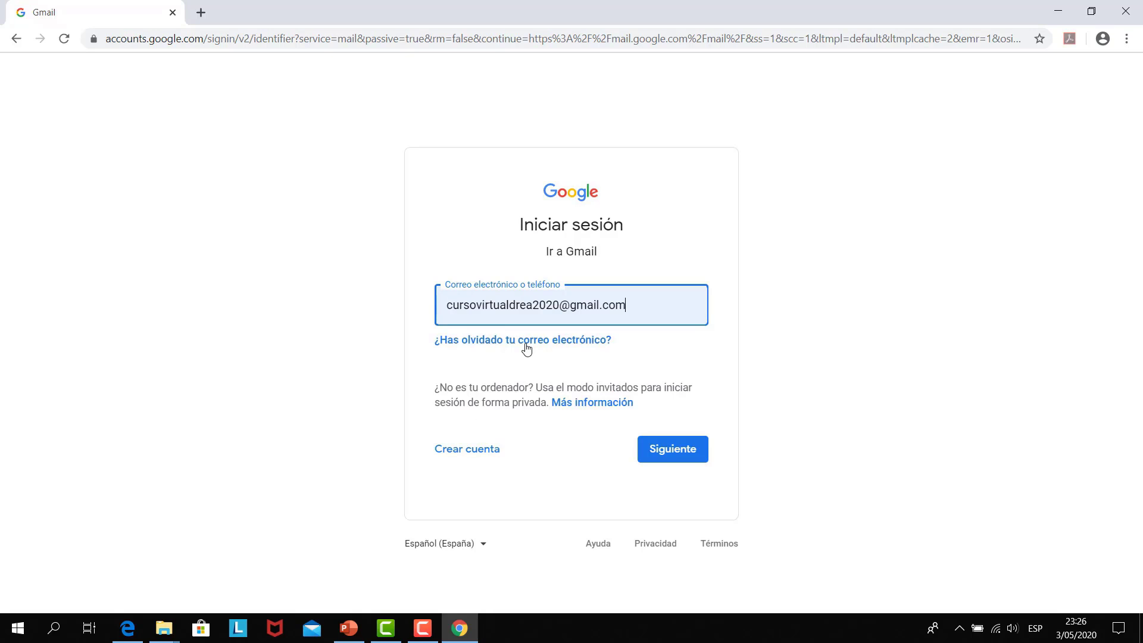
left_click(668, 447)
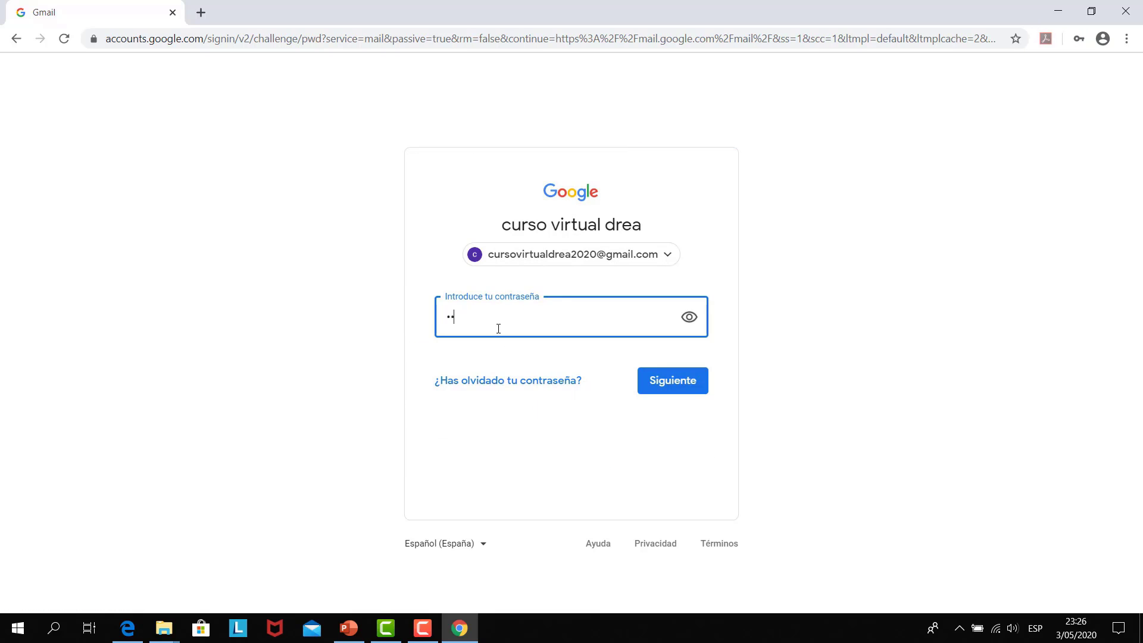
type("••••••••••")
key("Return")
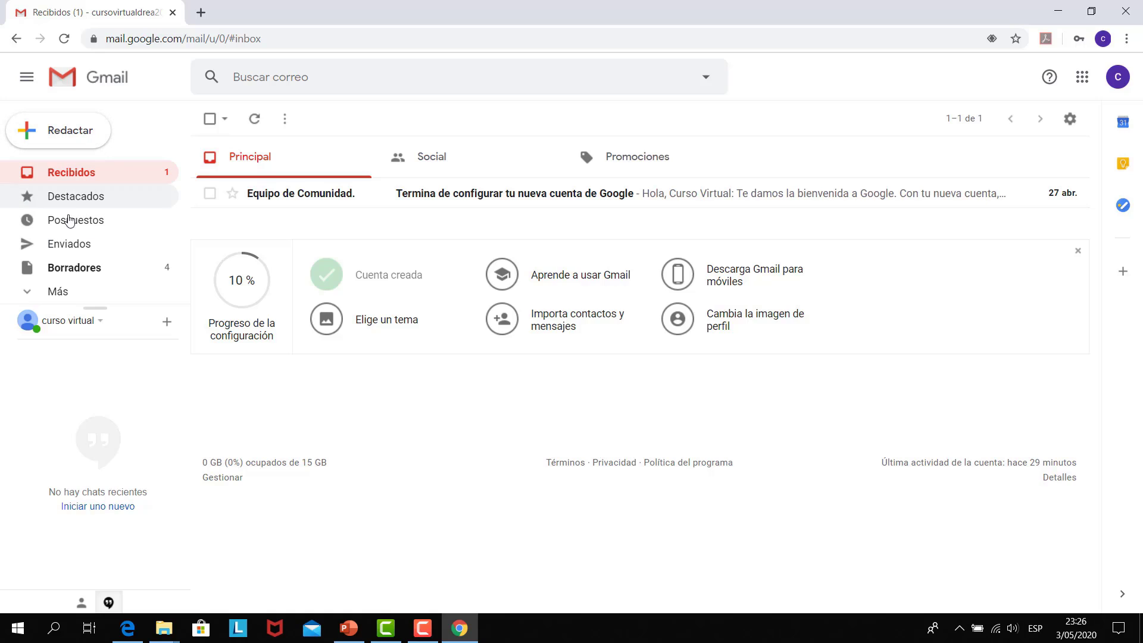
Compose a new message to the suggested contact's e-mail address with the subject "Envia ficha de lectura".
left_click(56, 134)
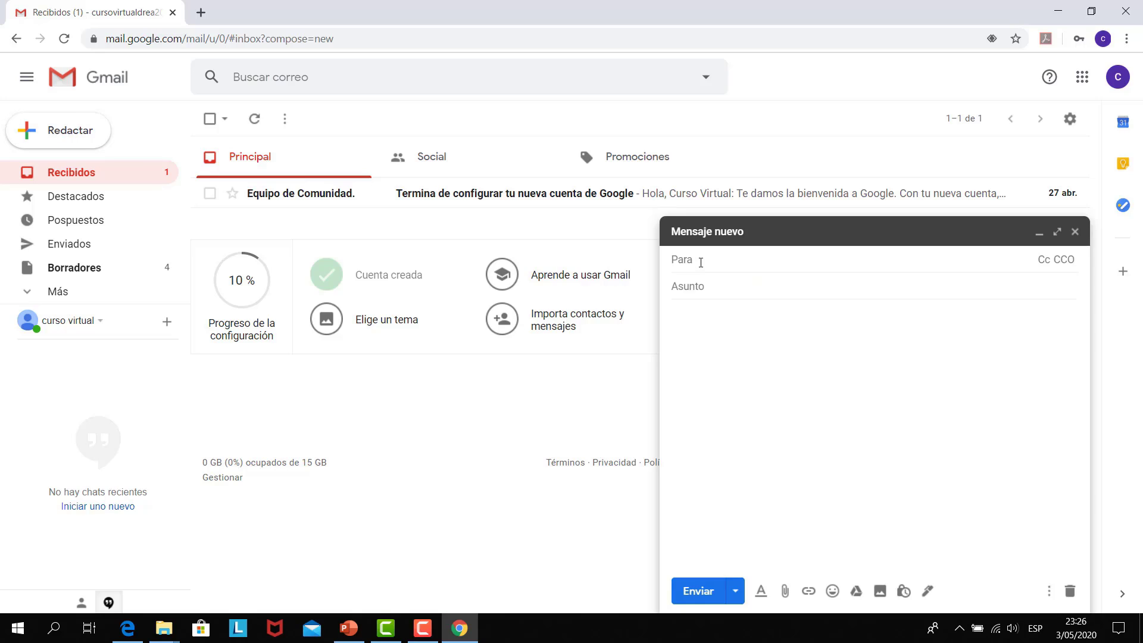
type("lui")
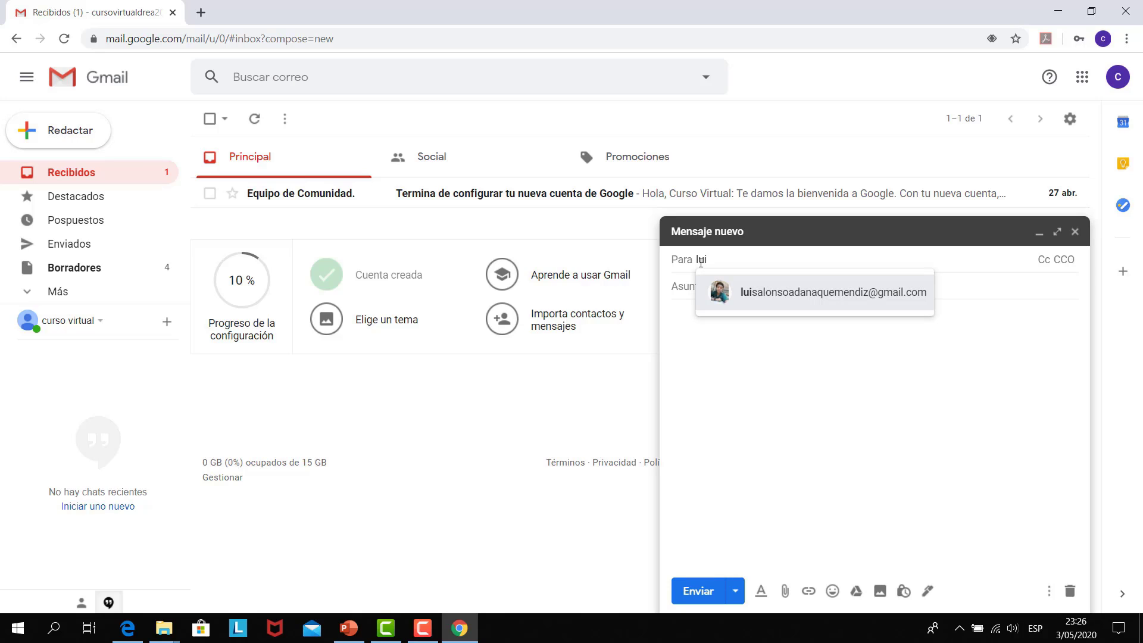
left_click(789, 298)
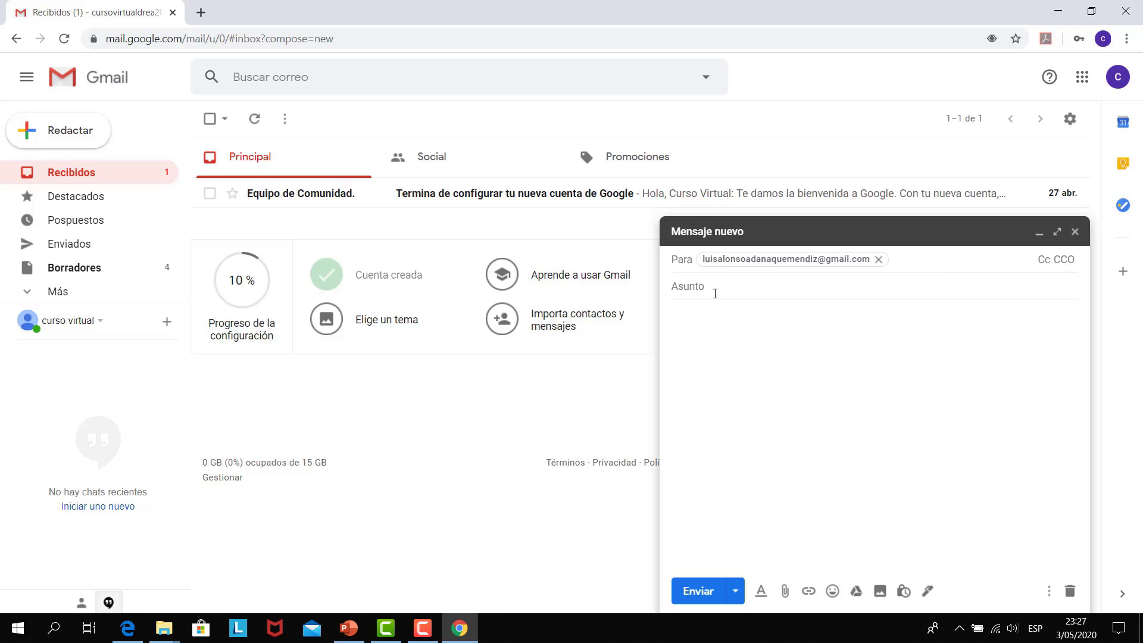
left_click(683, 287)
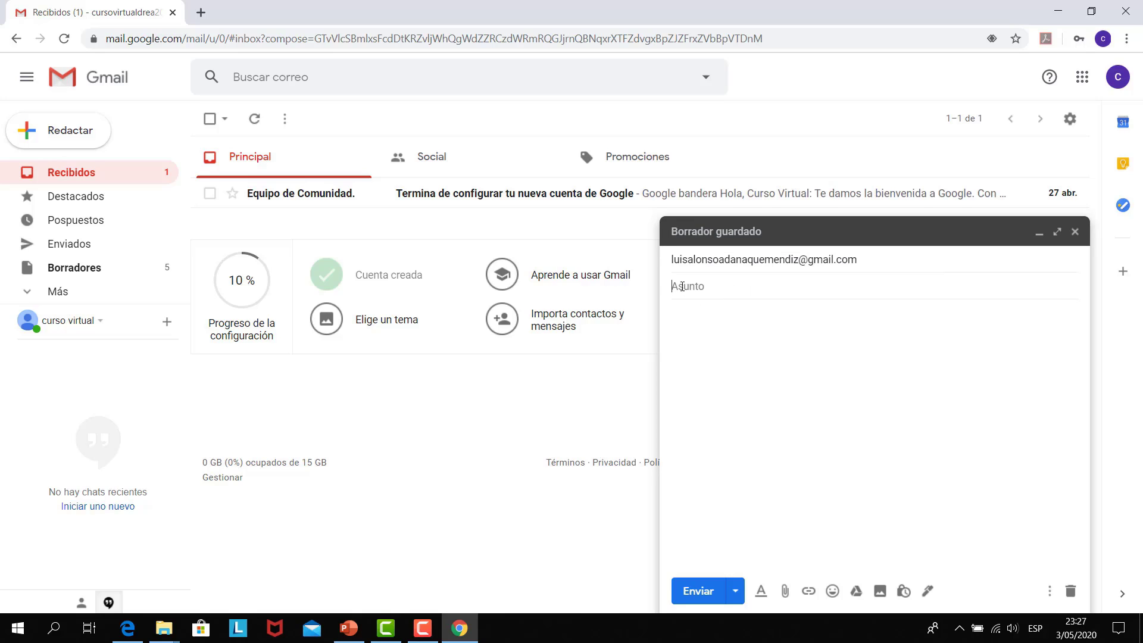
type("Enviar")
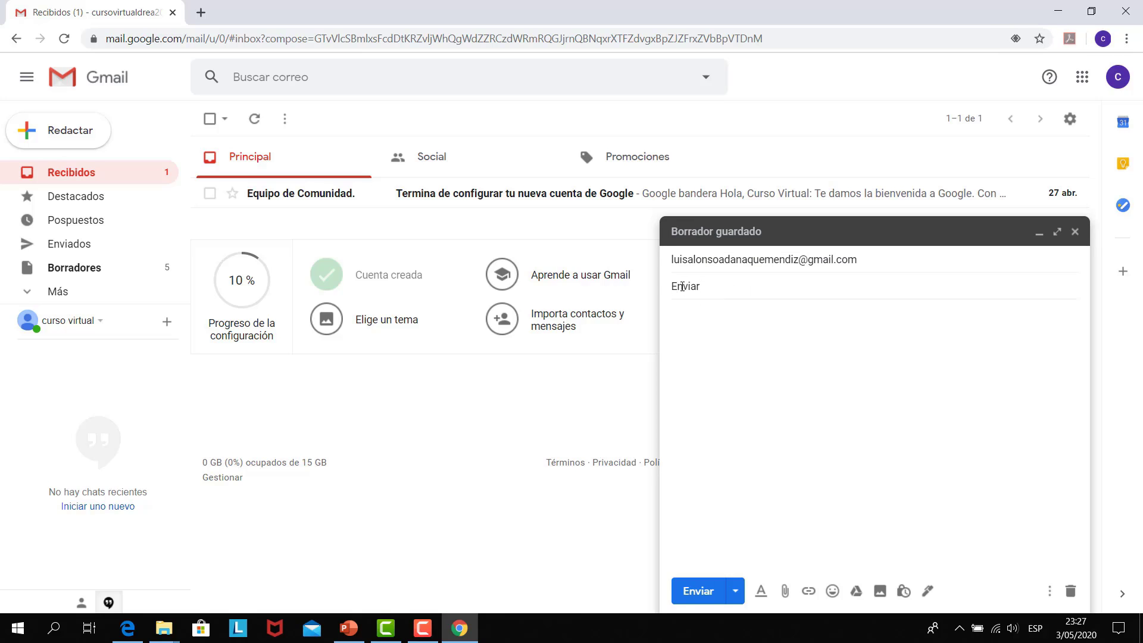
key("BackSpace")
type("ficha de lectura")
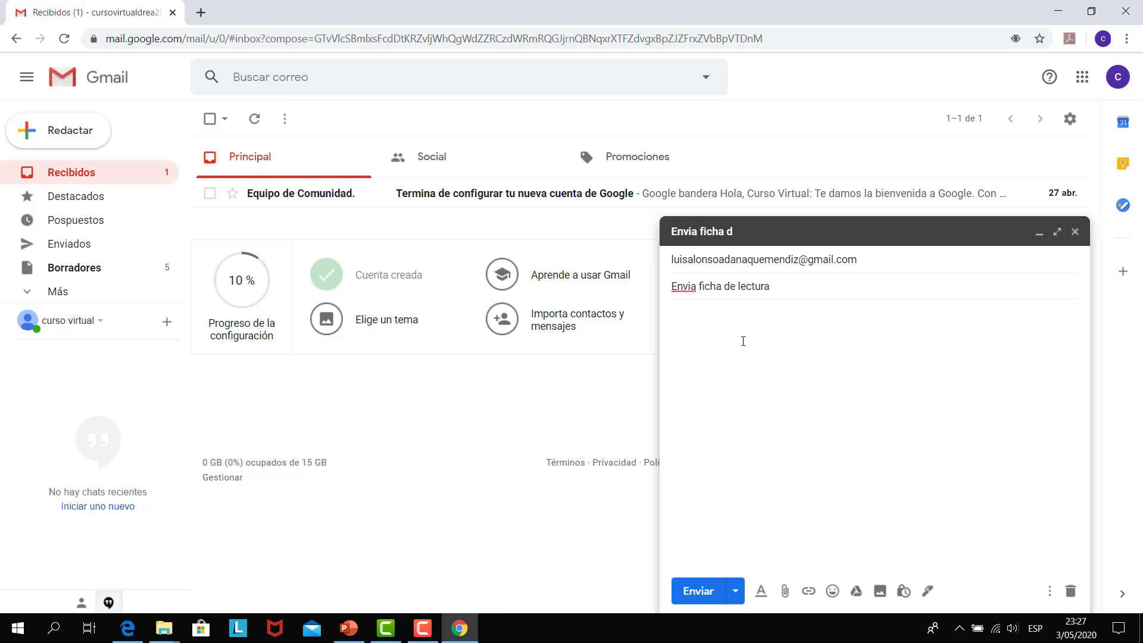
Write "Estimado estudiante por favor revisa la lectura" as the message body.
left_click(723, 331)
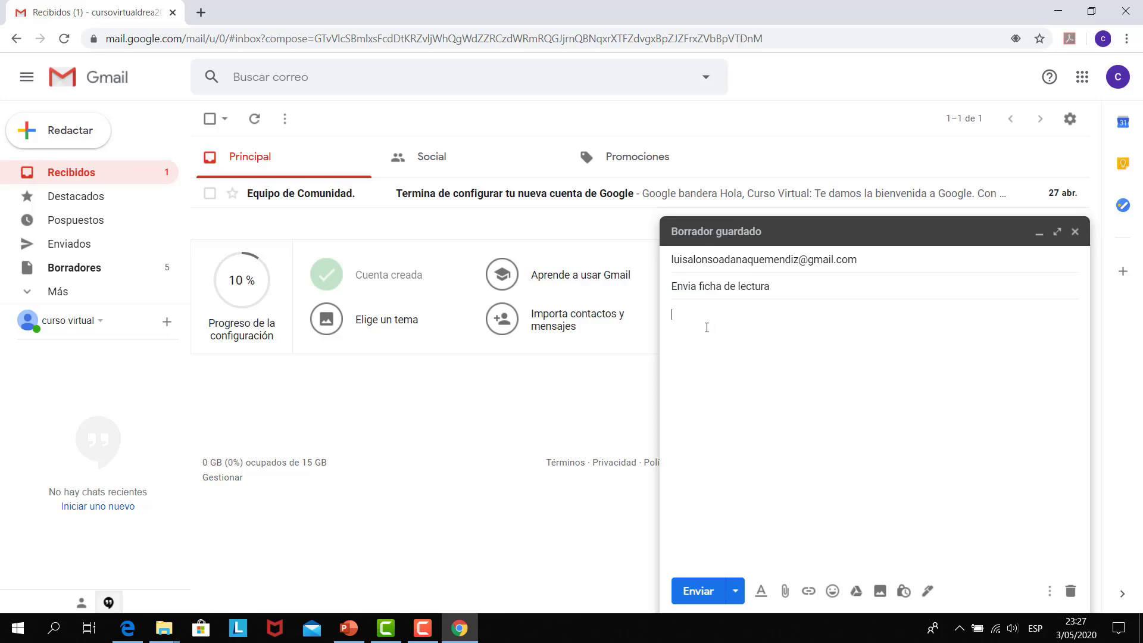
type("Estimado es")
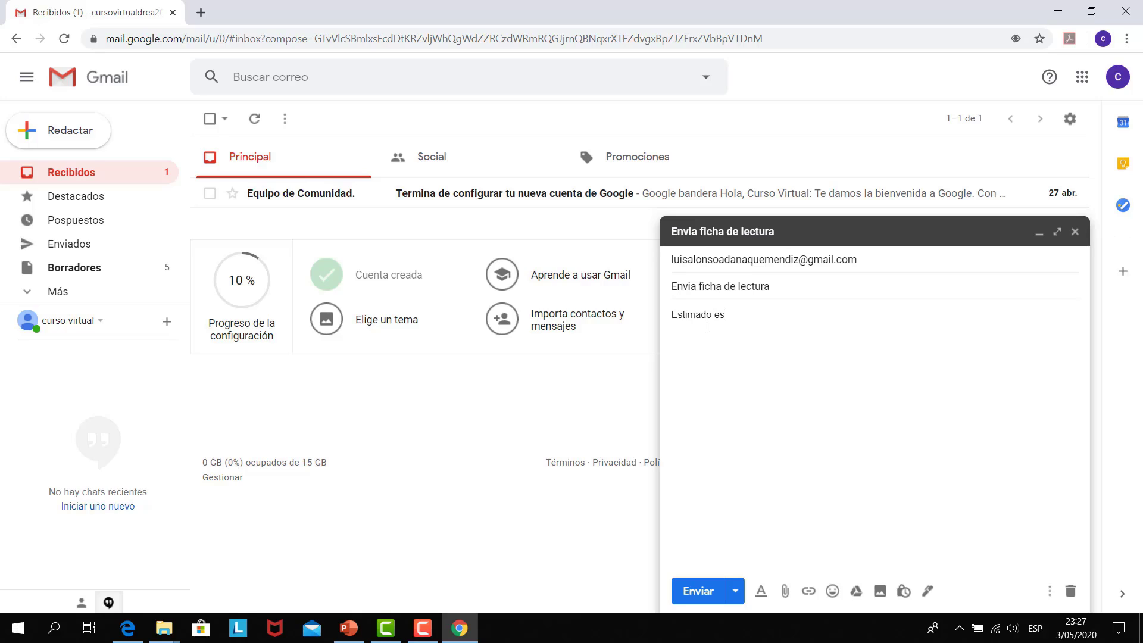
type("tudiante por fabo")
type("a la lectura")
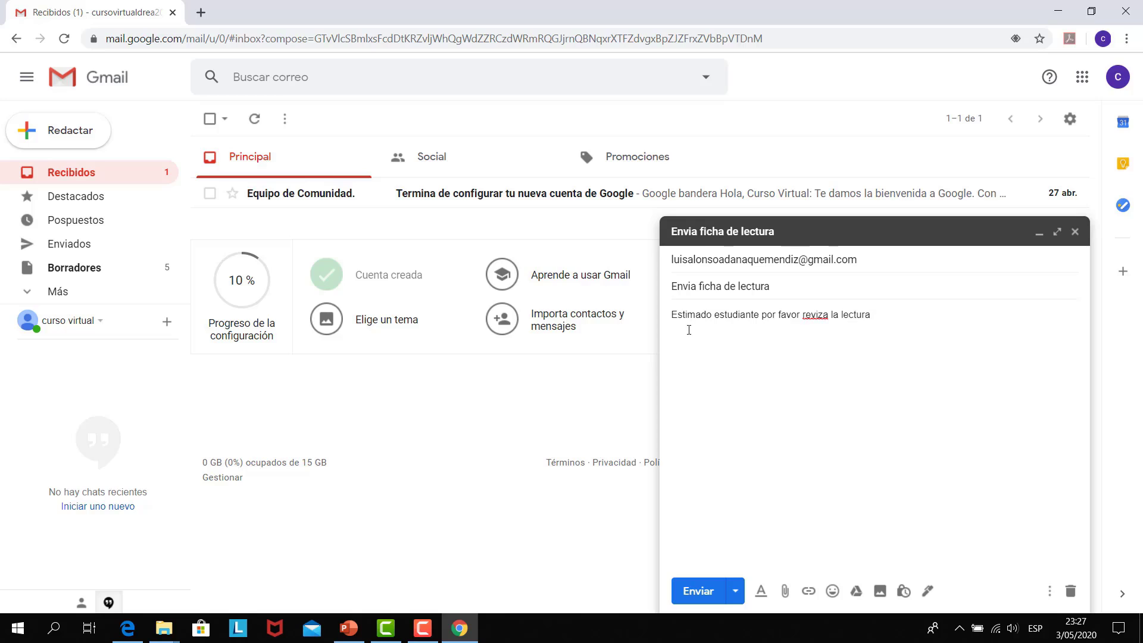
left_click_drag(817, 314, 828, 314)
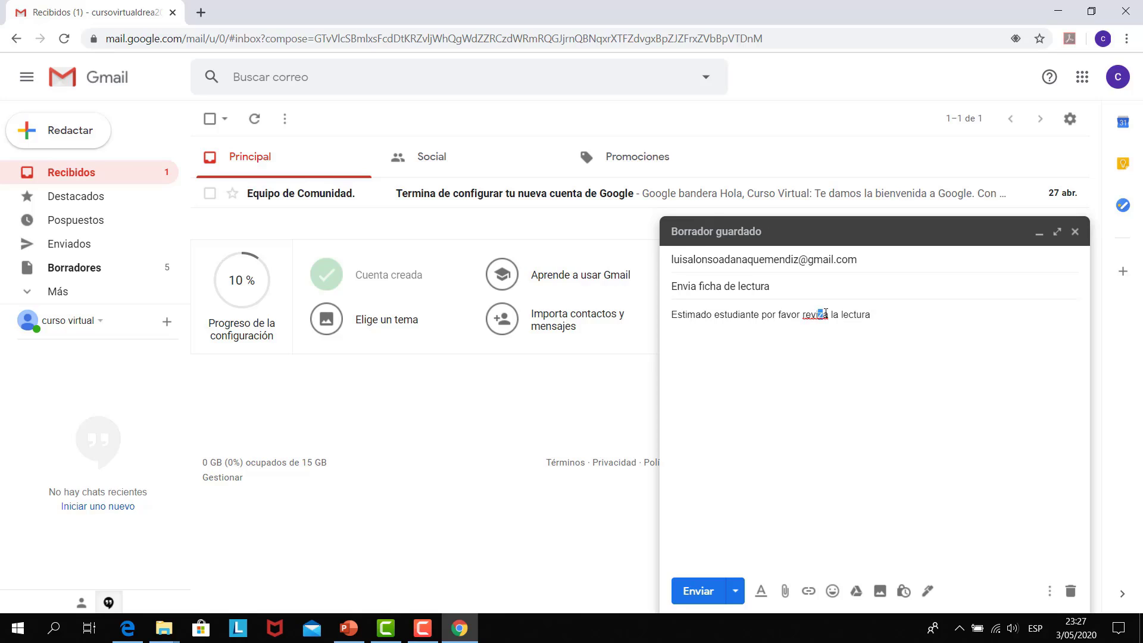
type("sa")
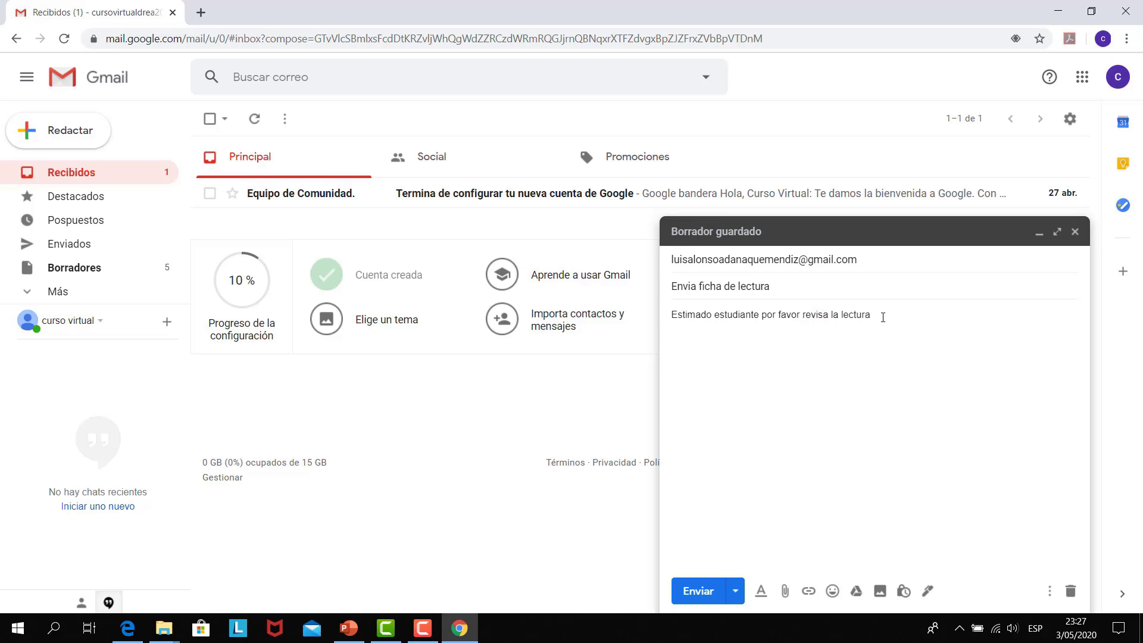
Attach the Word document "Prueba de entrada con claves" from the desktop folder MATERIAL CURSO VIRTUAL and send the message.
left_click(785, 593)
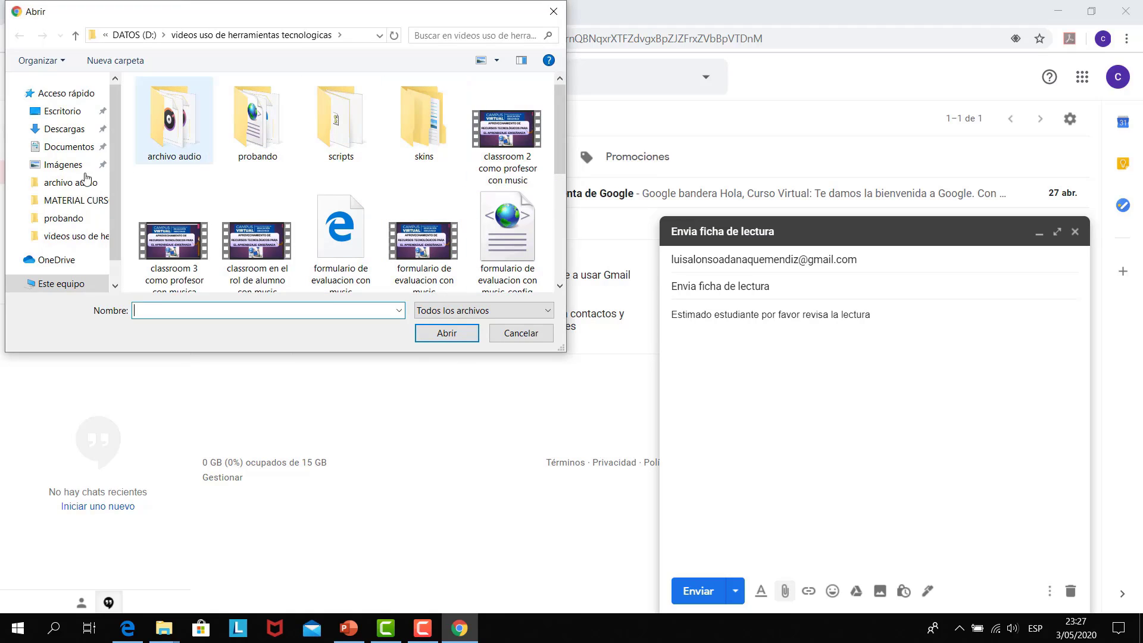
left_click(60, 112)
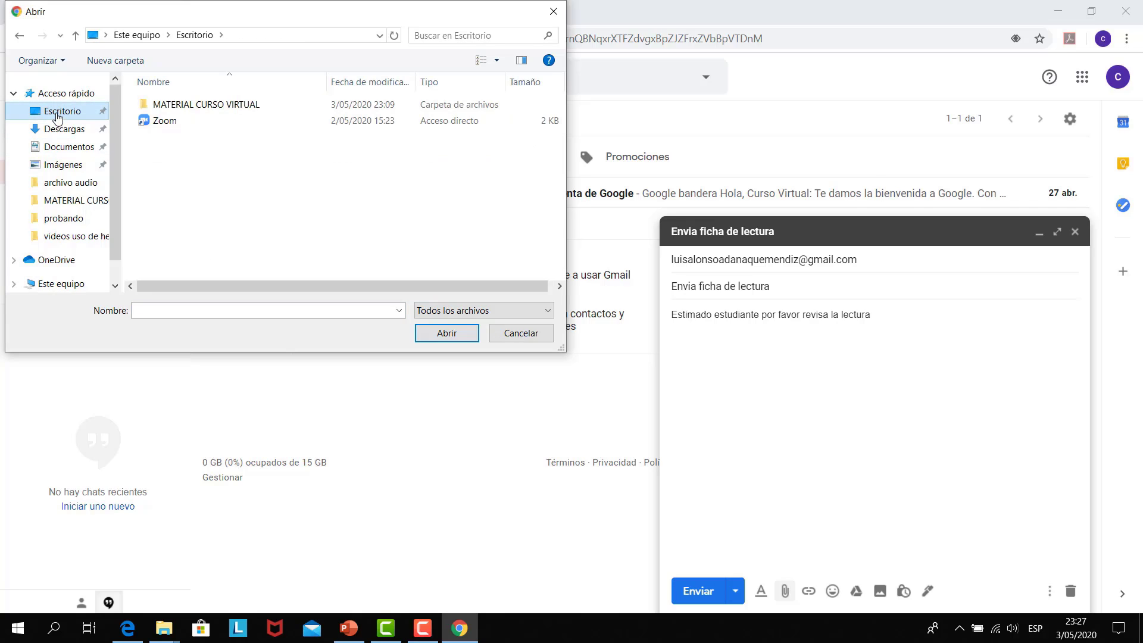
double_click(237, 110)
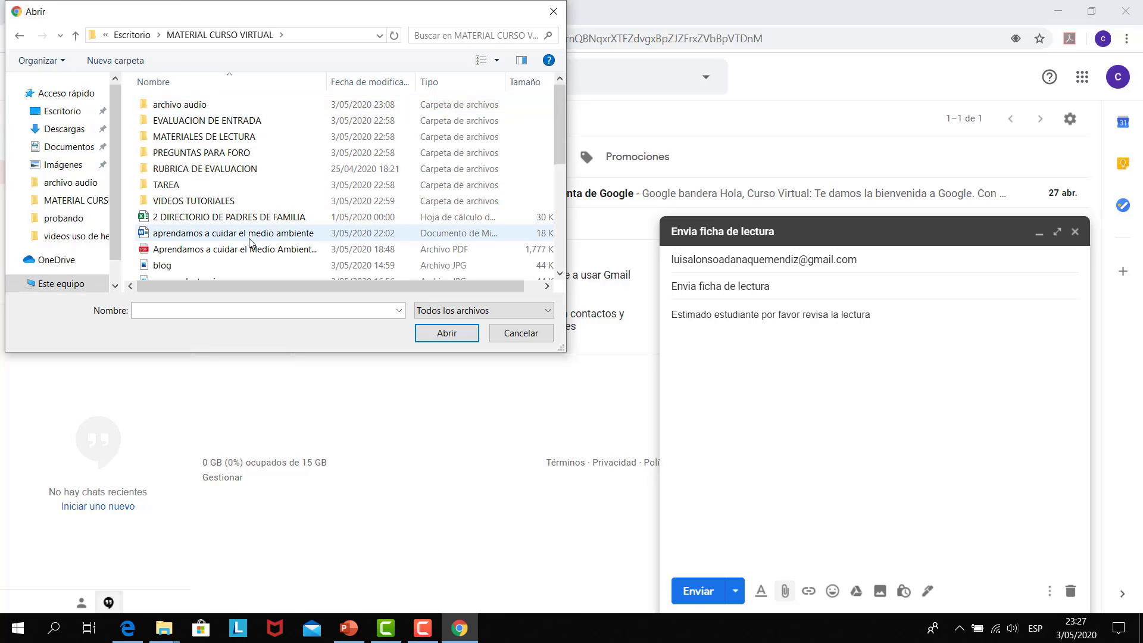
scroll(251, 250, "down", 2)
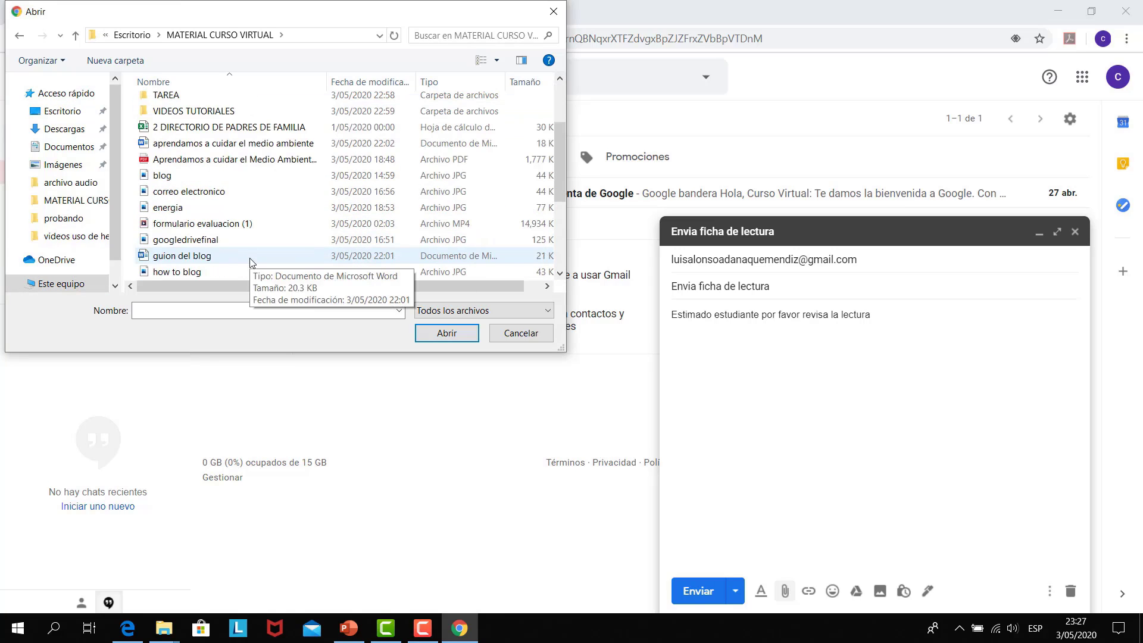
scroll(251, 262, "down", 2)
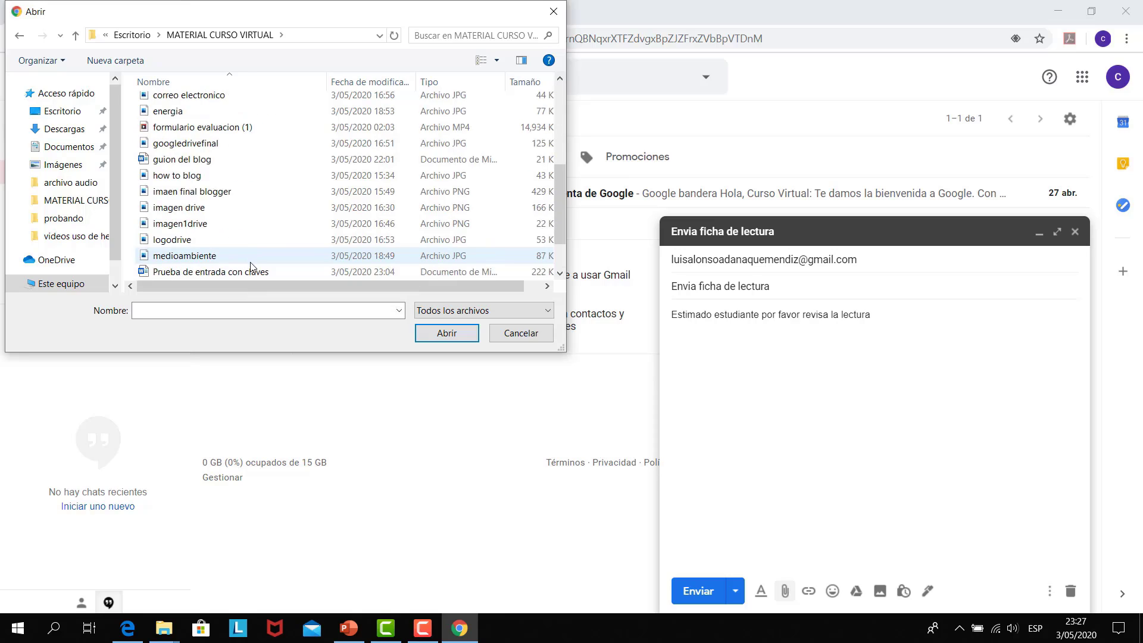
scroll(251, 262, "down", 1)
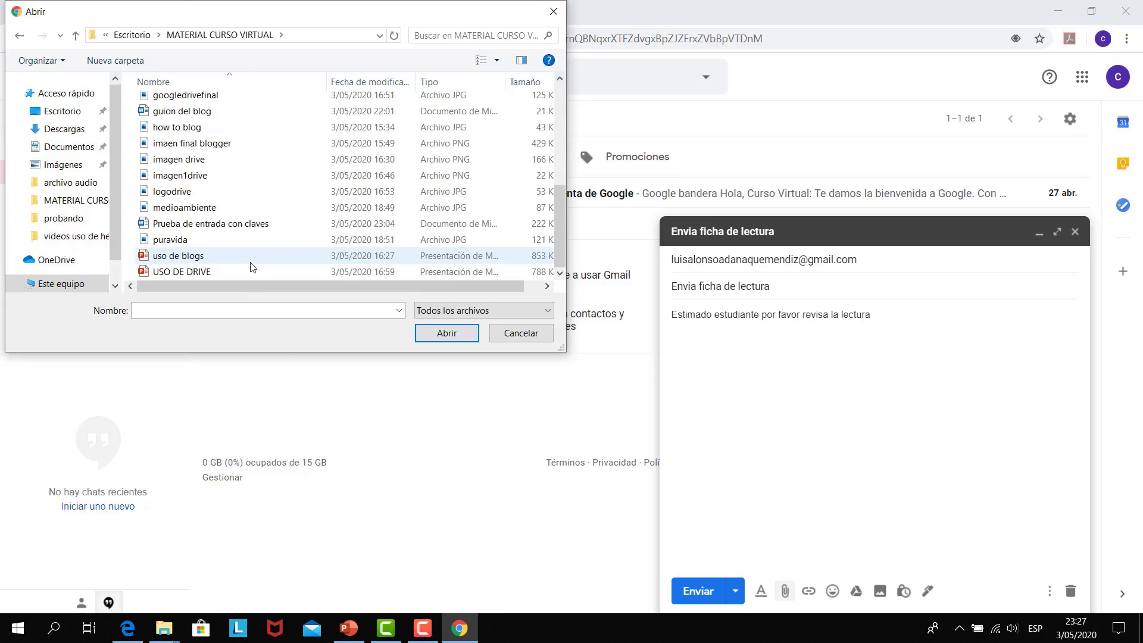
left_click(237, 225)
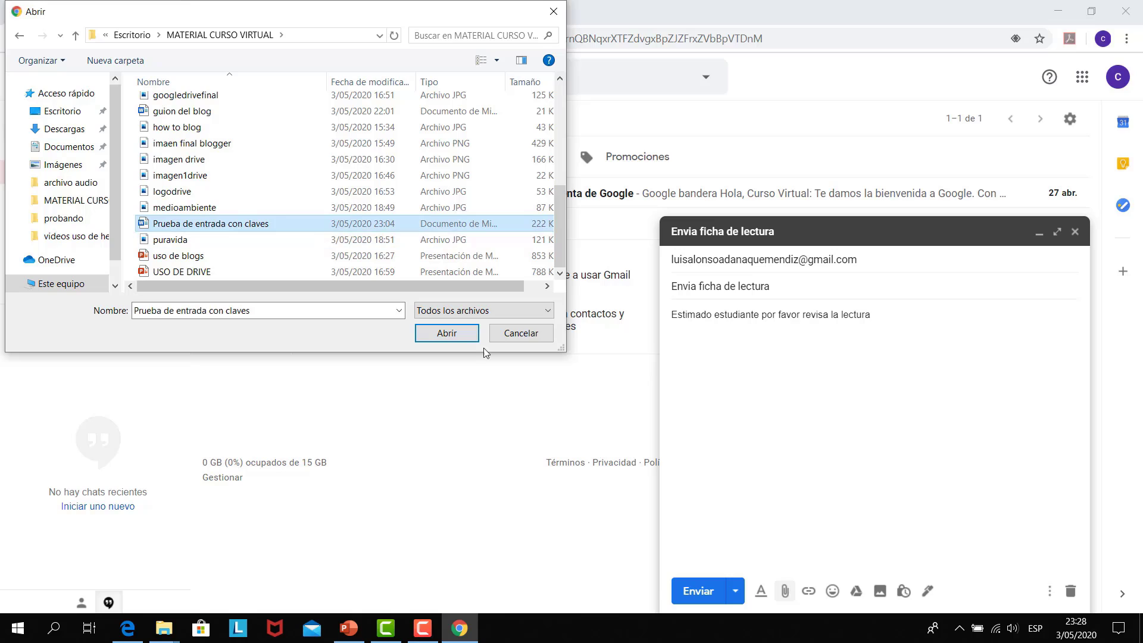
left_click(448, 332)
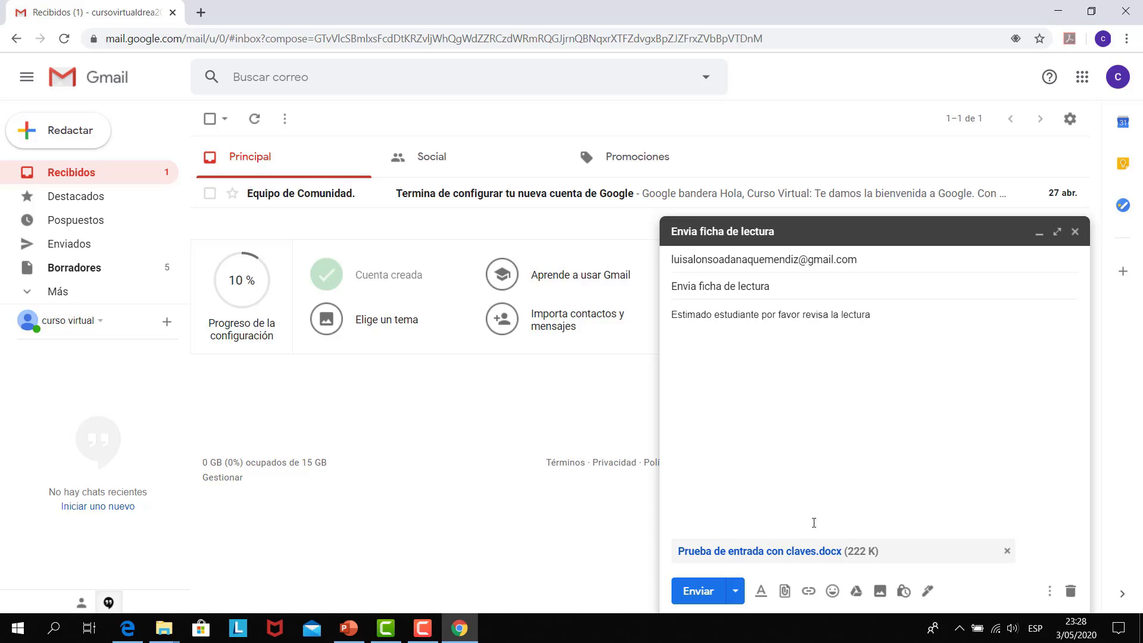
left_click(700, 592)
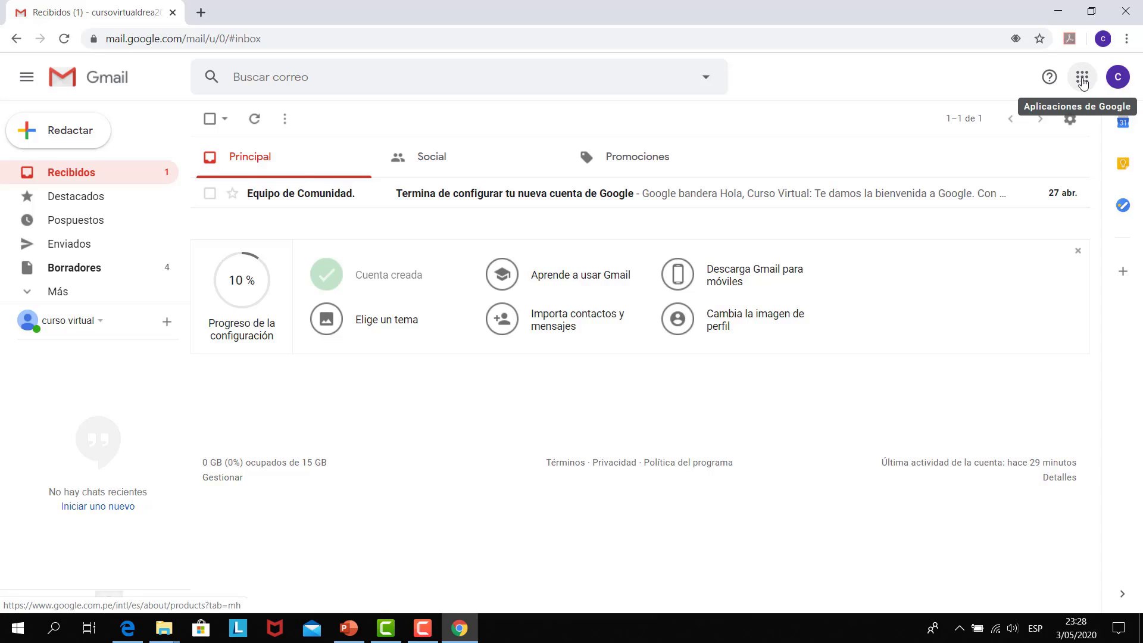
Open Google Drive from the Google apps to show the account's Mi unidad storage area.
left_click(1083, 83)
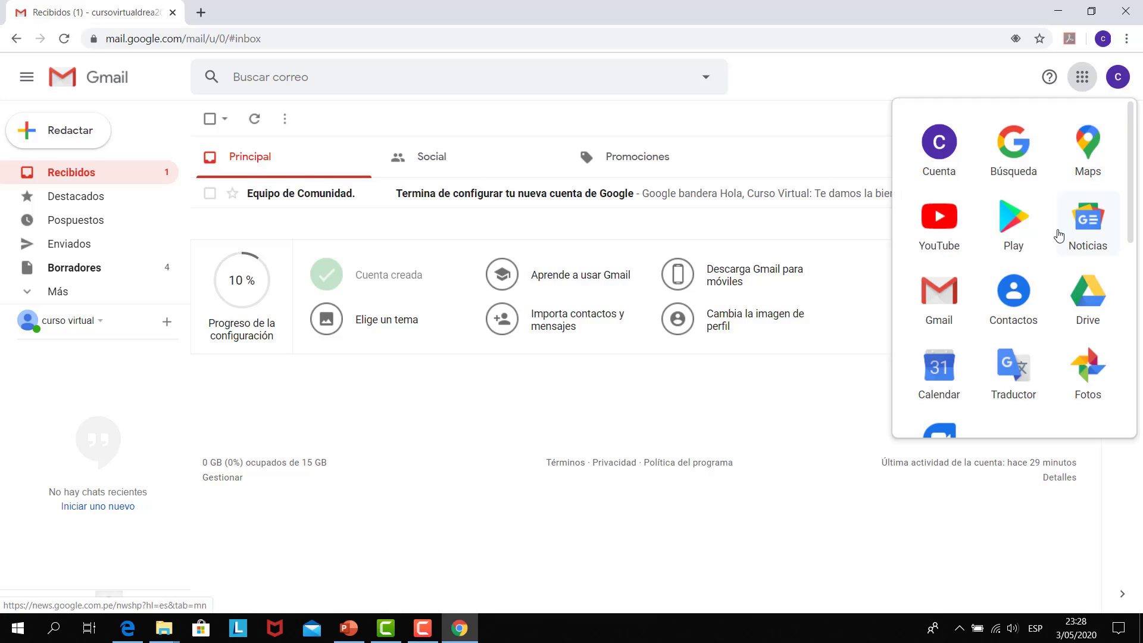
left_click(1086, 298)
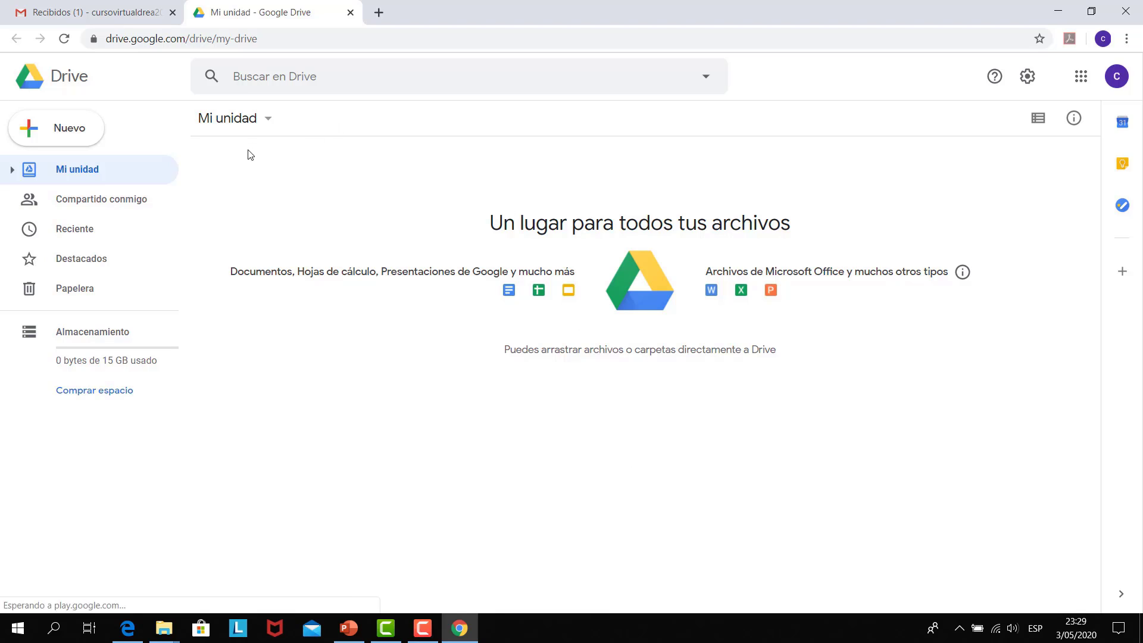
left_click_drag(247, 145, 1048, 557)
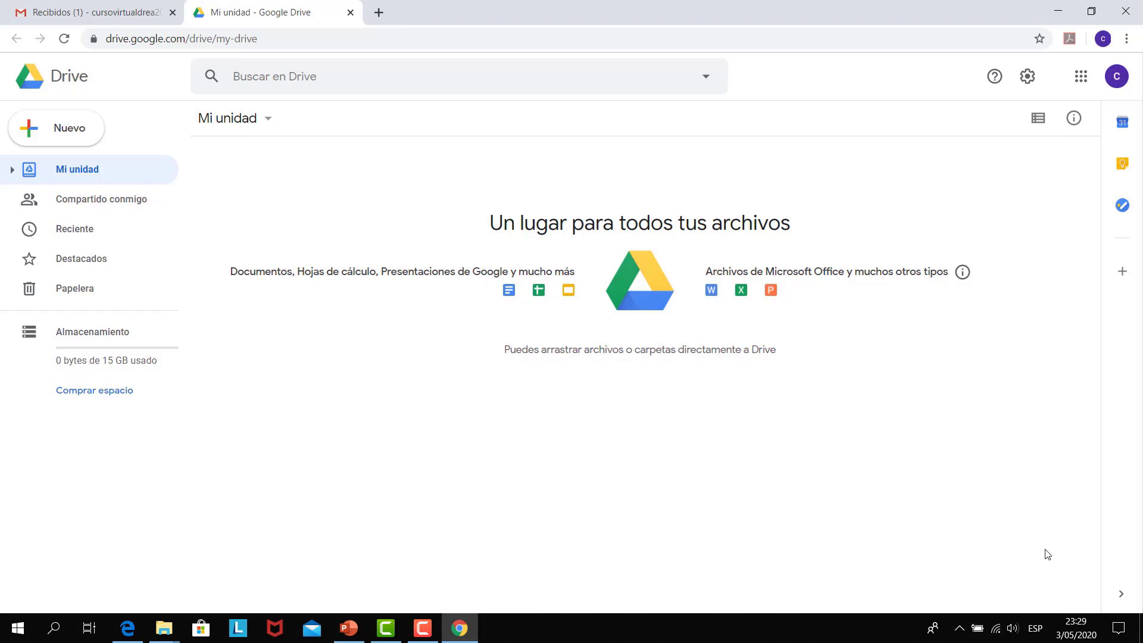
left_click_drag(214, 150, 1078, 578)
Create a folder named "fichas de trabajo" in Mi unidad.
left_click(64, 137)
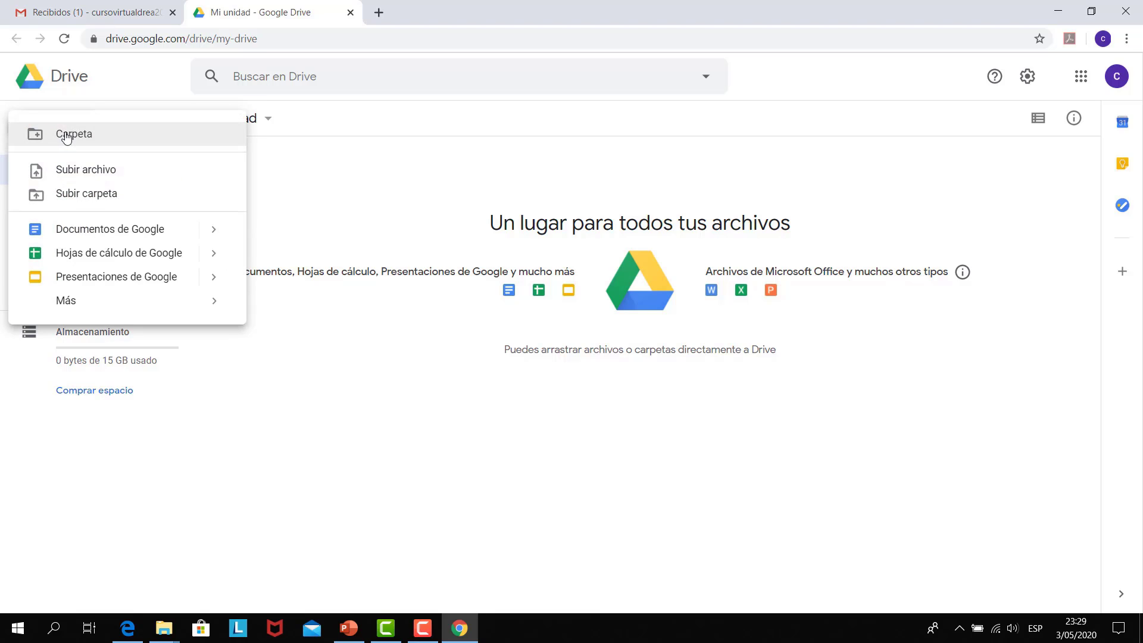
left_click(66, 136)
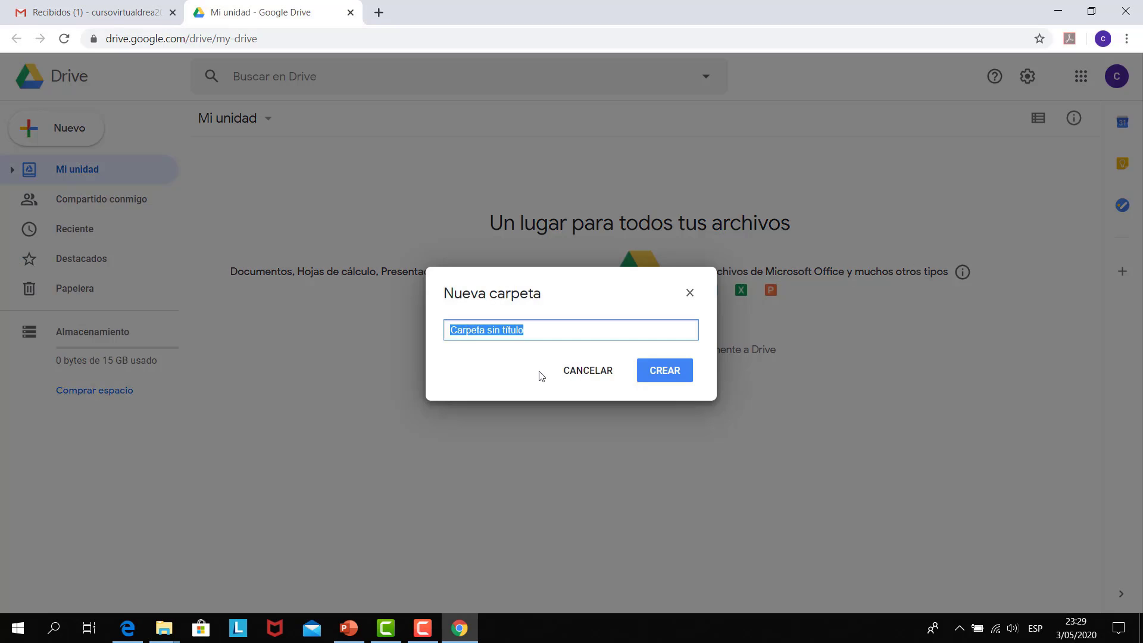
type("fcihas")
type(" de t")
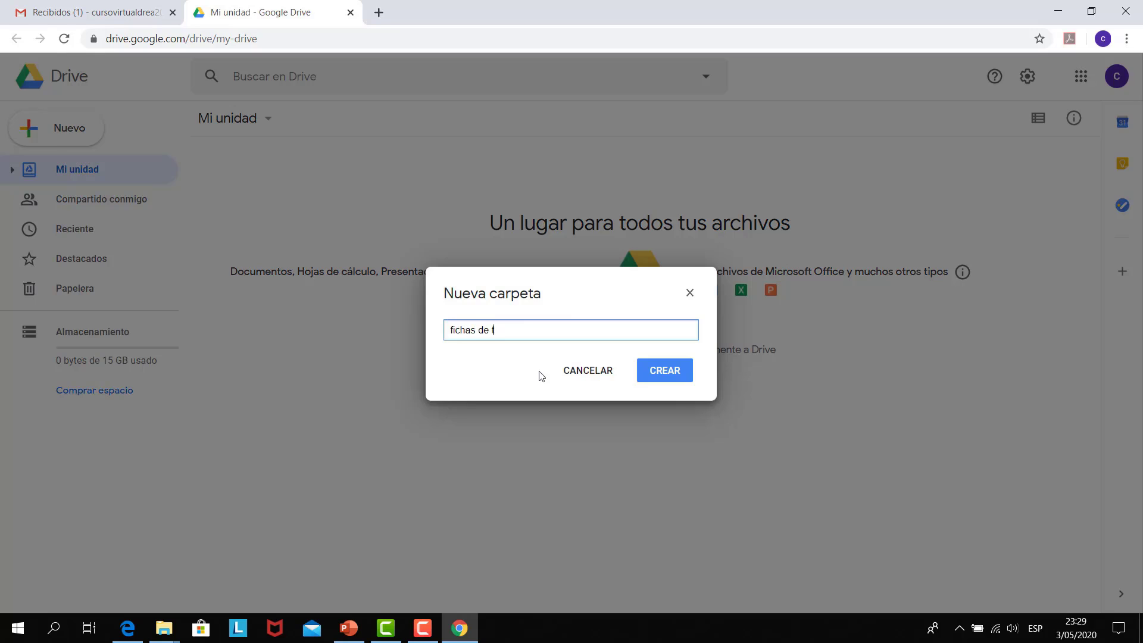
type("rabajo")
left_click(665, 369)
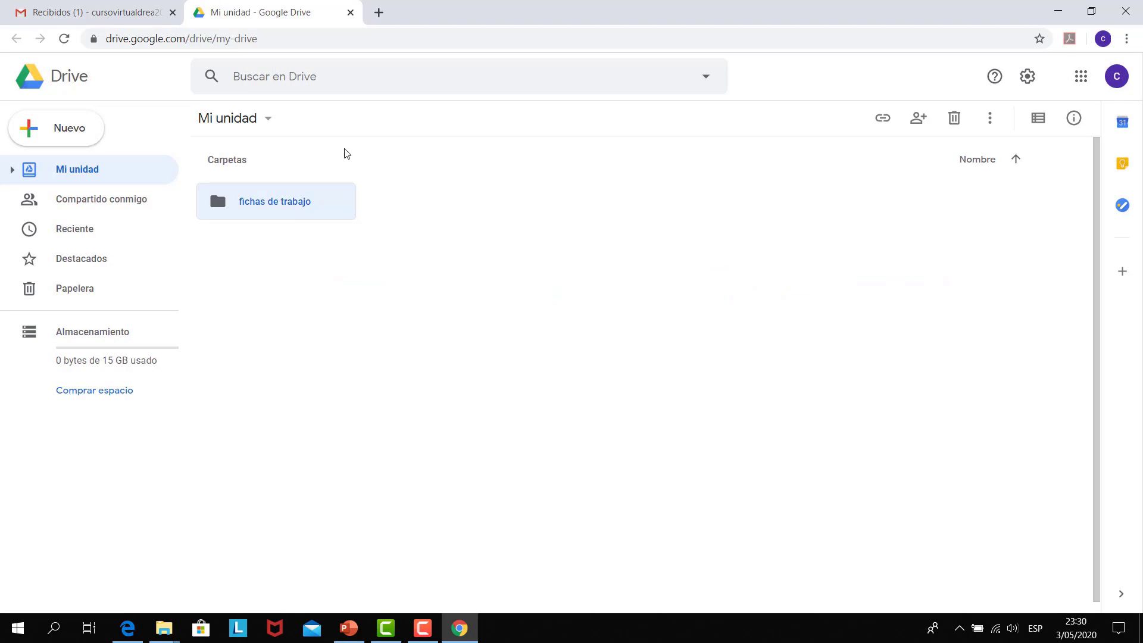
left_click_drag(332, 153, 1003, 533)
left_click_drag(306, 145, 965, 595)
left_click(328, 322)
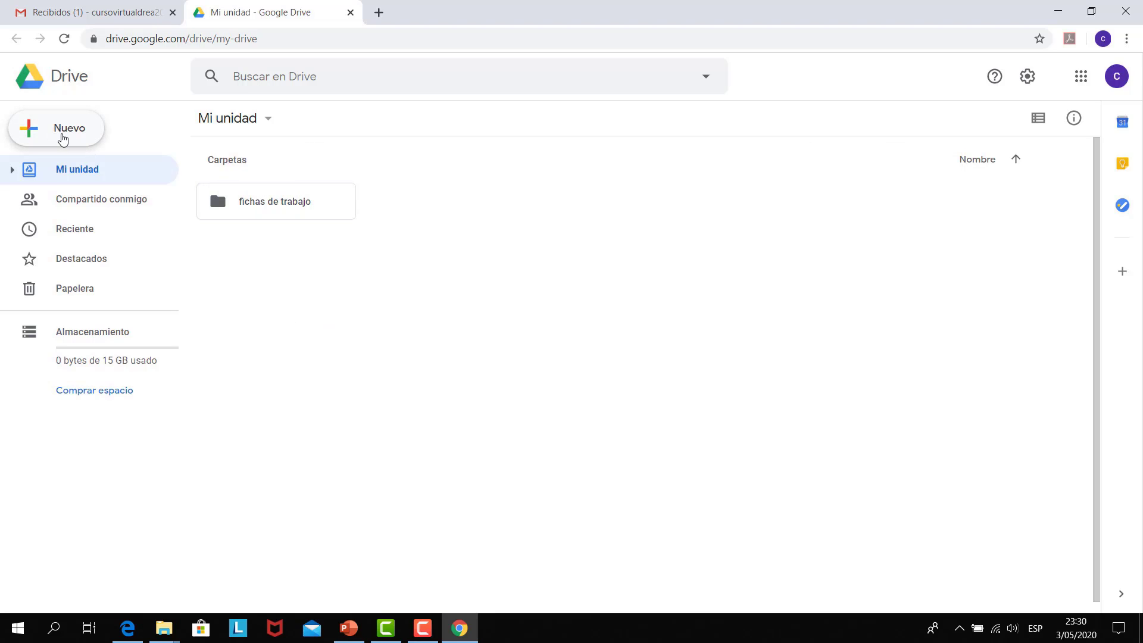
Create a folder named "videos especiales" in Mi unidad.
left_click(63, 138)
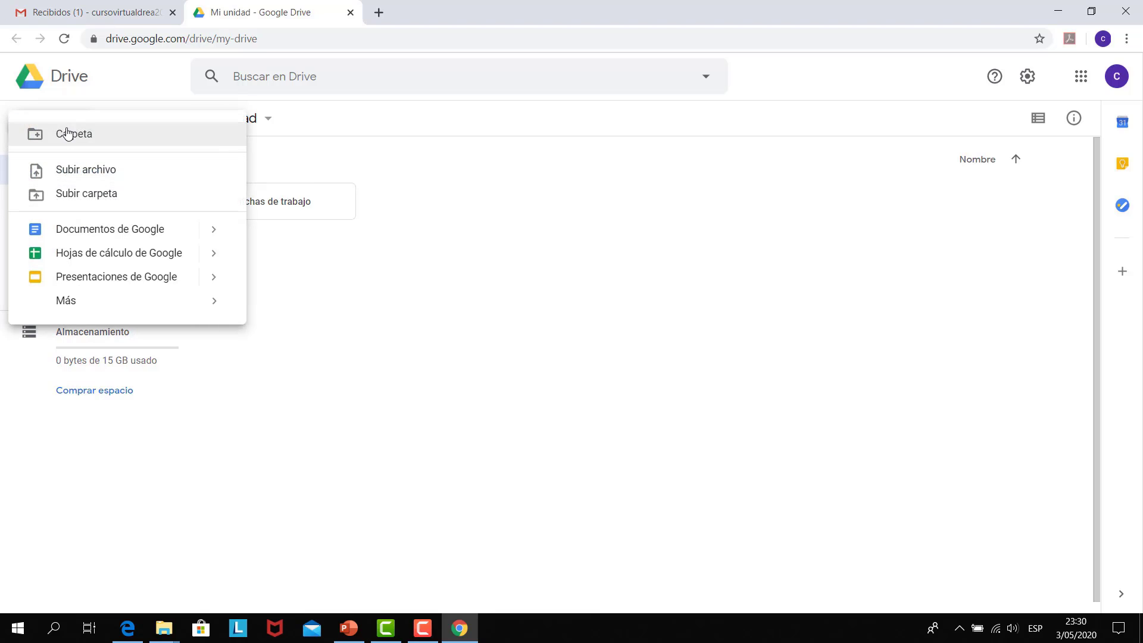
left_click(67, 141)
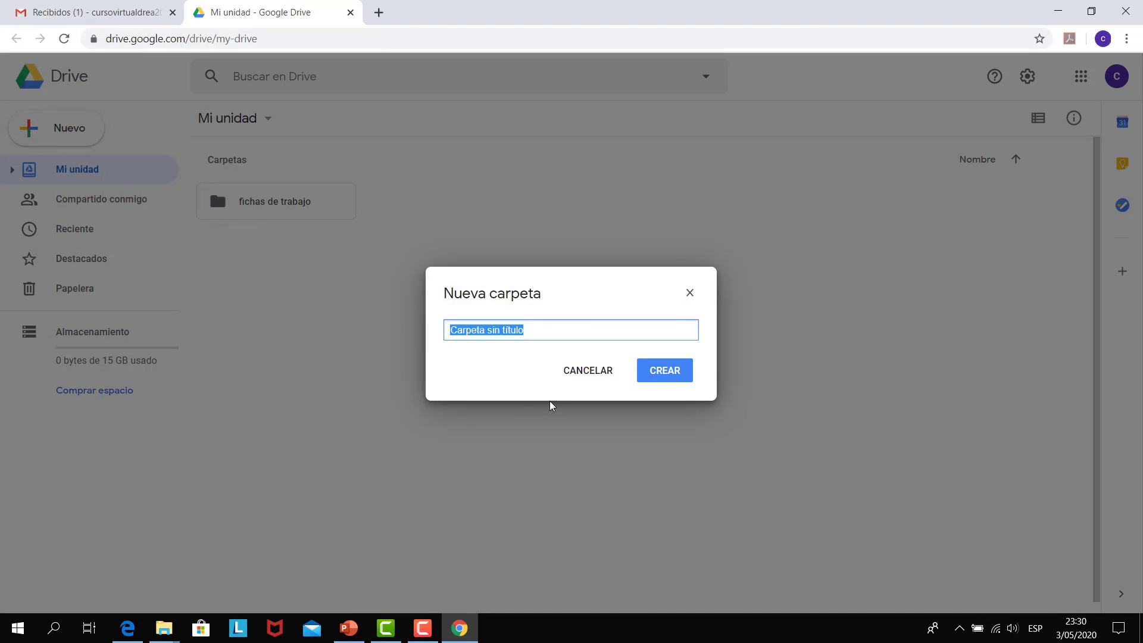
type("vid")
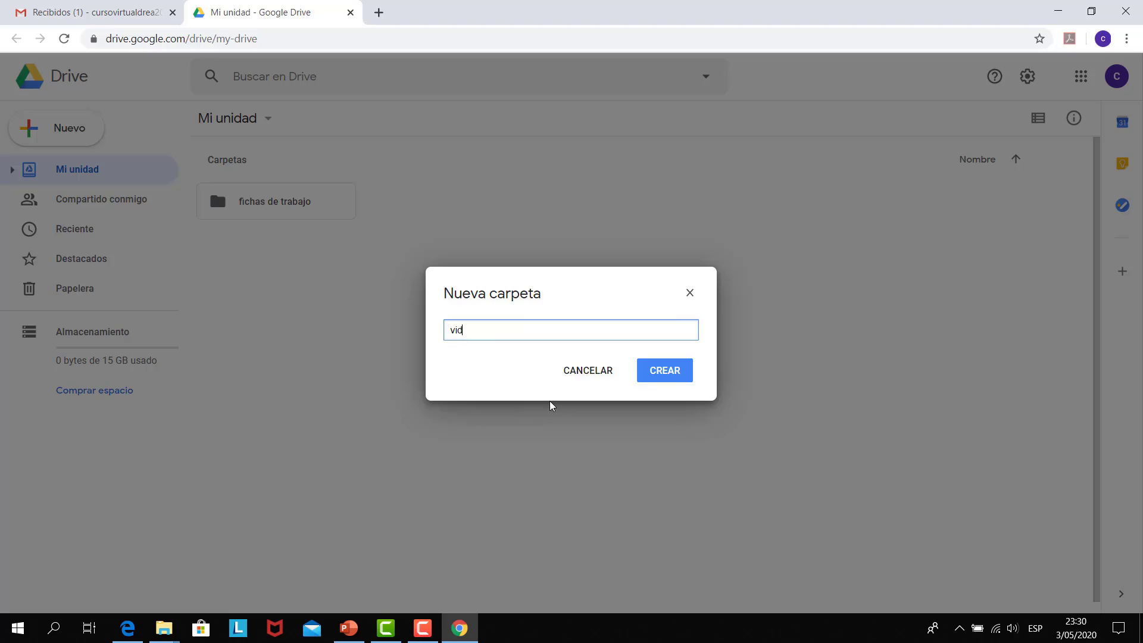
type("eos especiales")
left_click(666, 371)
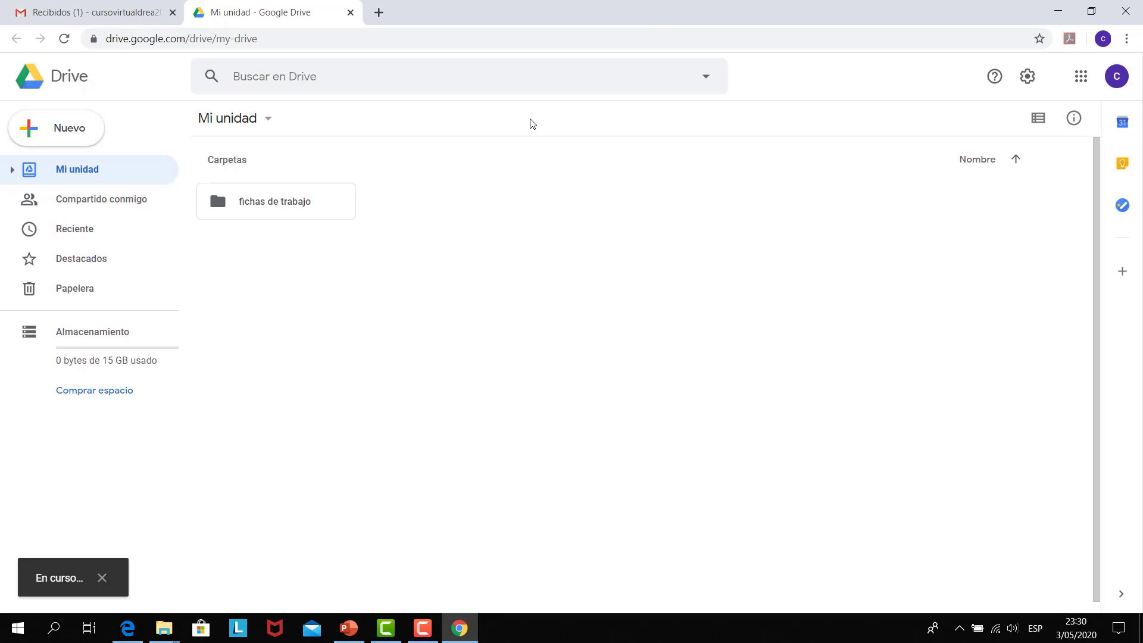
left_click(374, 307)
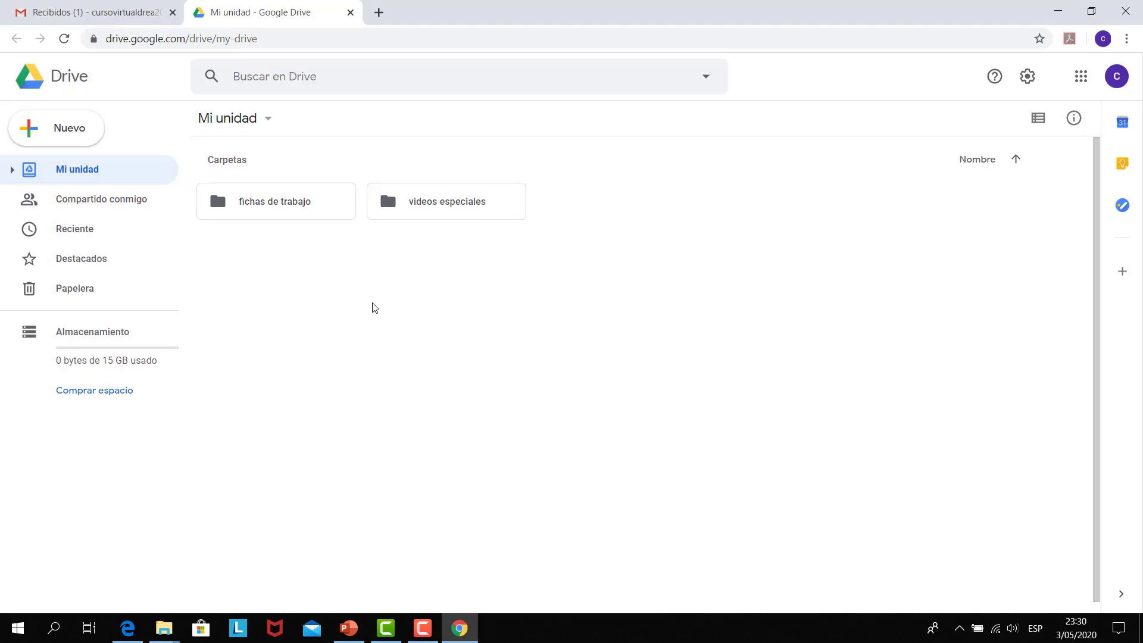
Create a blank Google Docs document in Mi unidad.
left_click(83, 128)
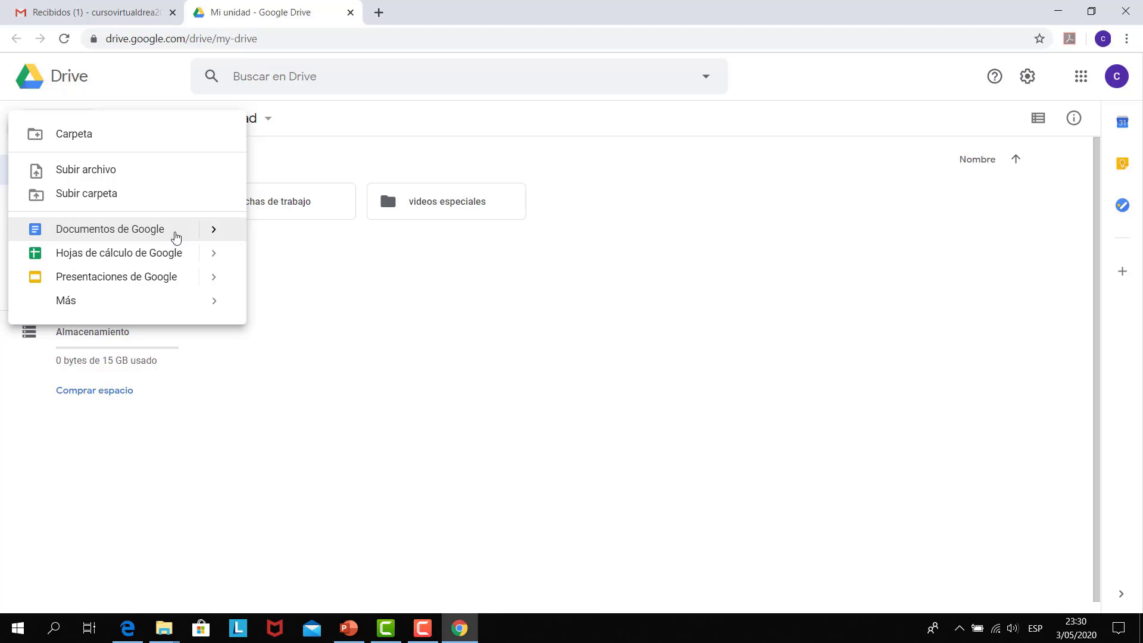
mouse_move(213, 231)
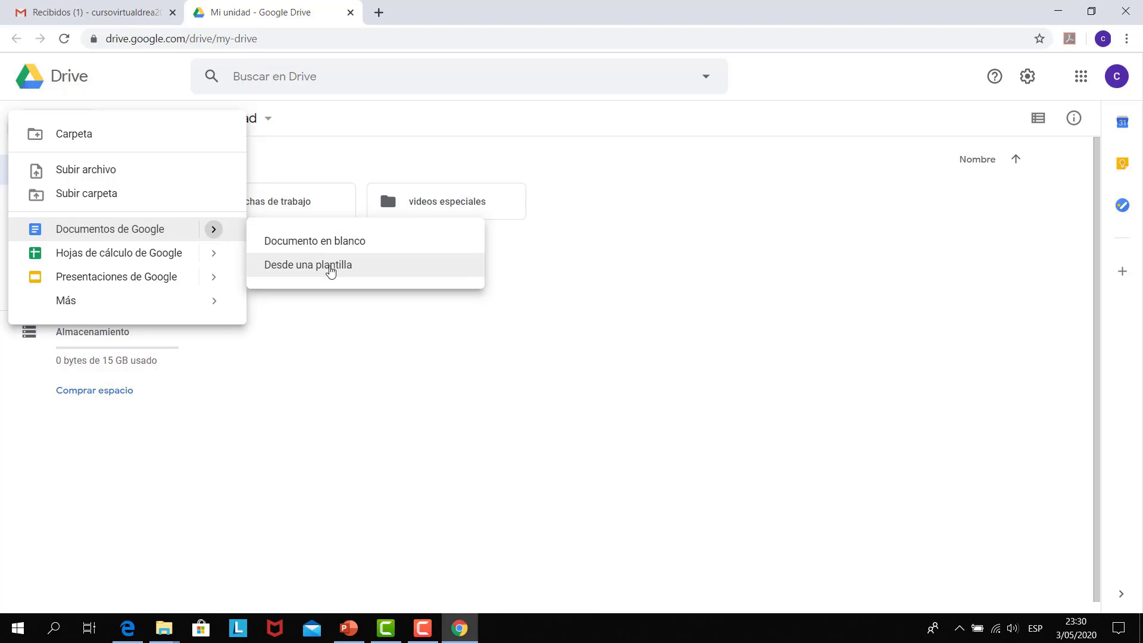
left_click(322, 243)
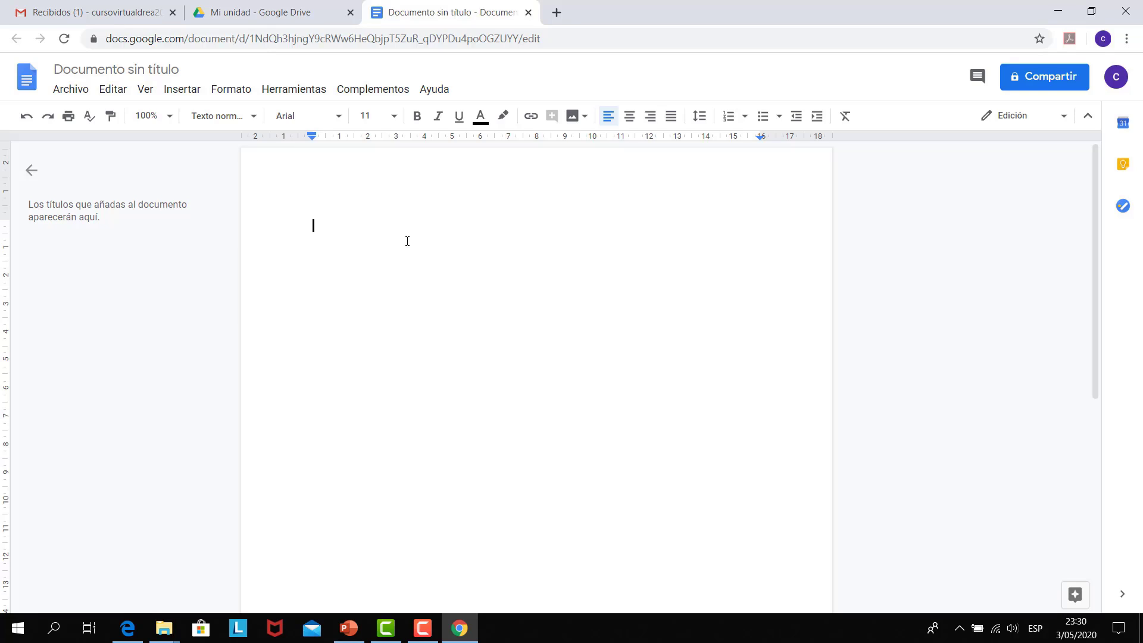
Write the heading "Los Alimentos" and the line "Los alimentoskd" beneath it in the document.
type("Los A")
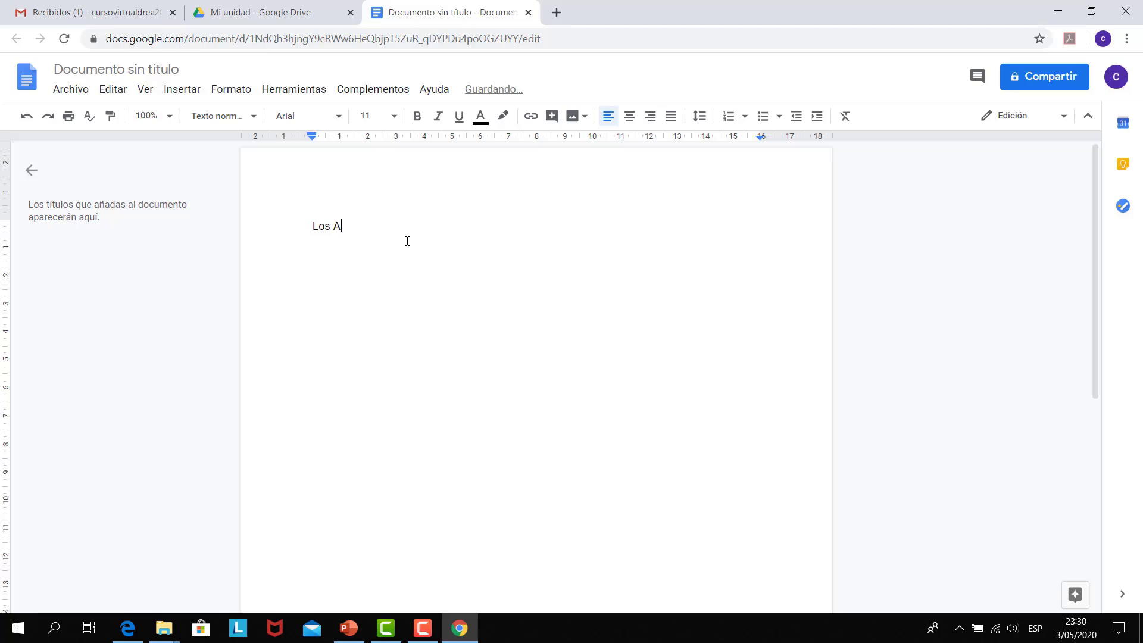
type("limentos")
key("Return")
type("Los ali")
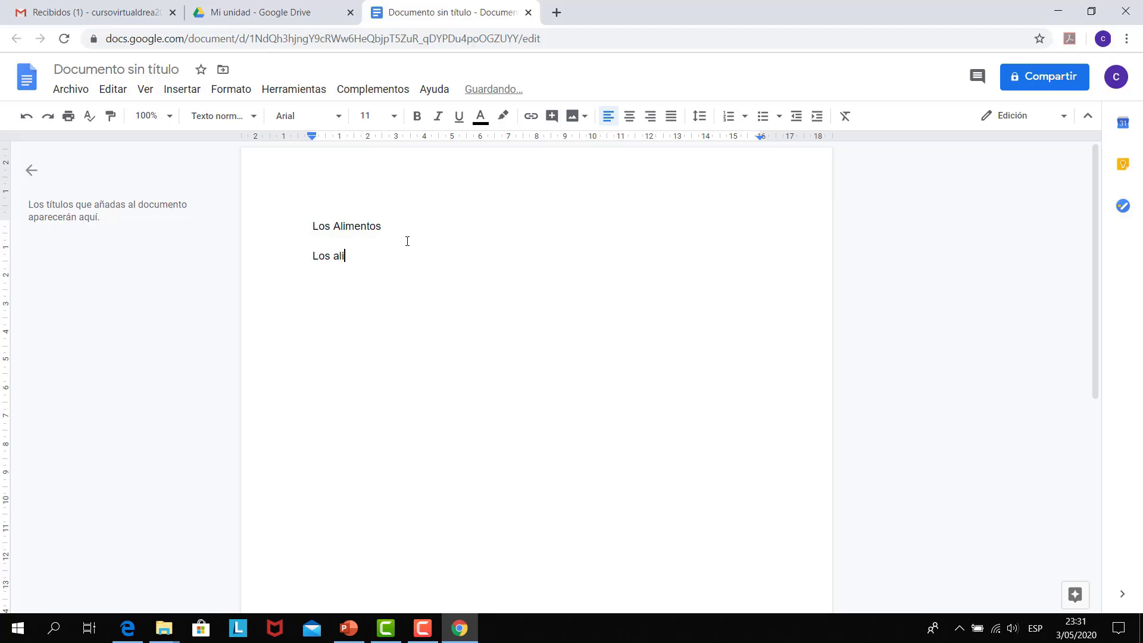
type("mentoskd")
key("Return")
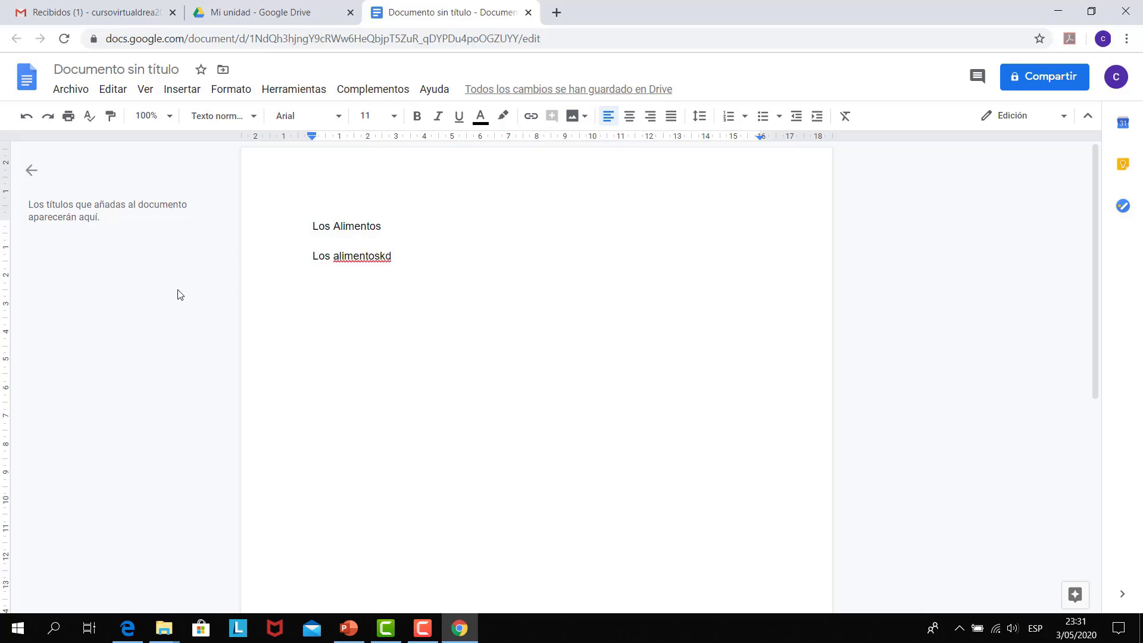
Format the heading "Los Alimentos" in bold Comic Sans MS at size 24.
left_click_drag(308, 224, 394, 234)
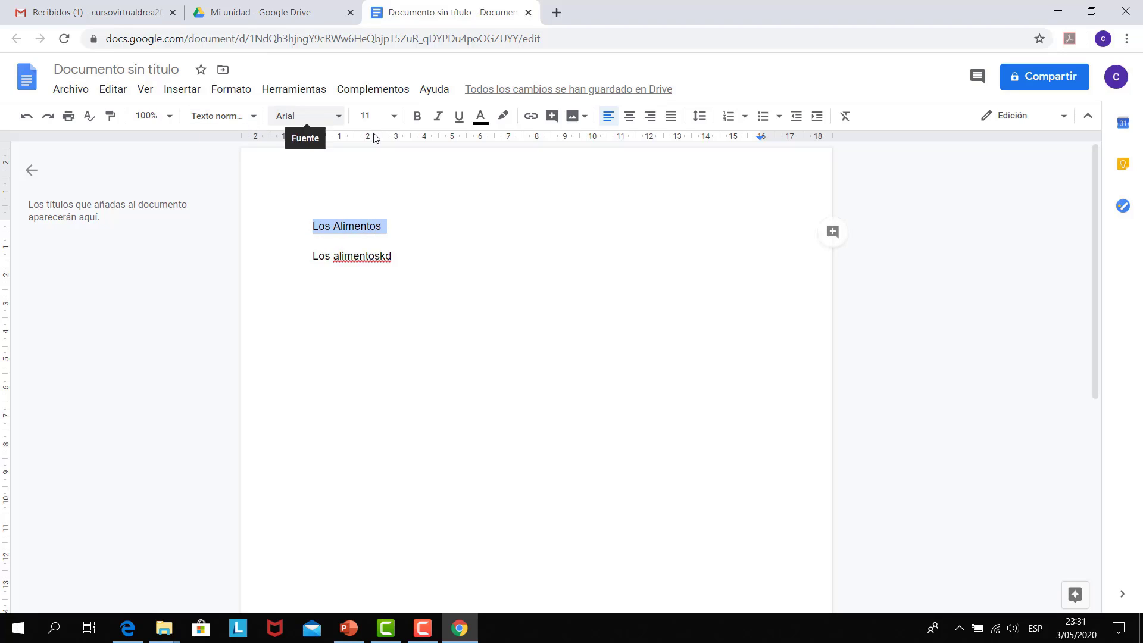
left_click(419, 121)
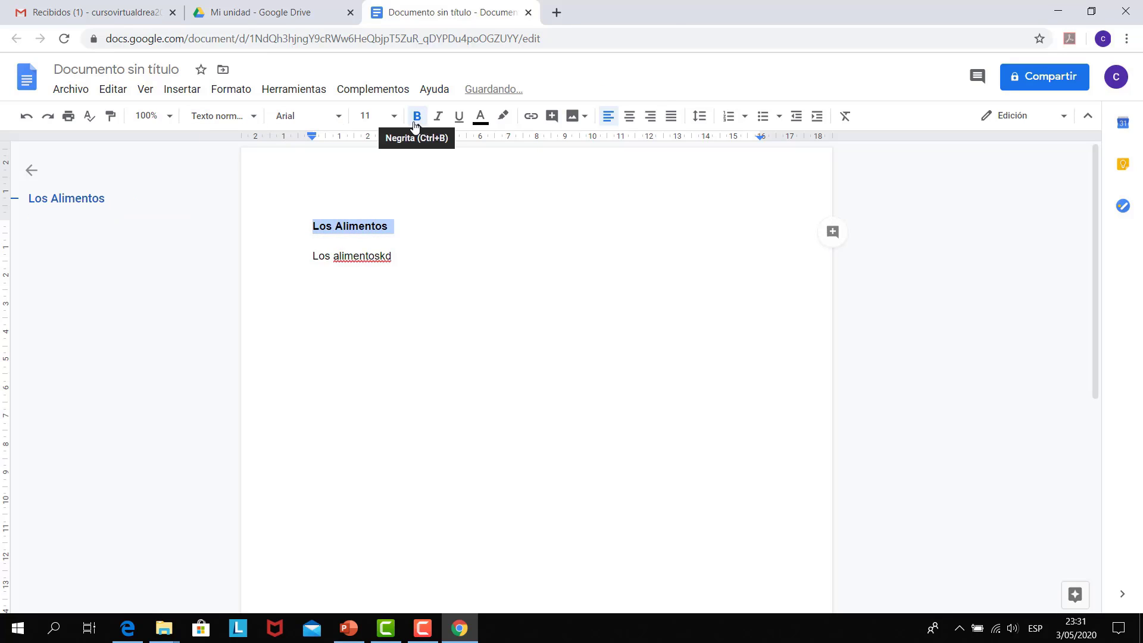
left_click(339, 117)
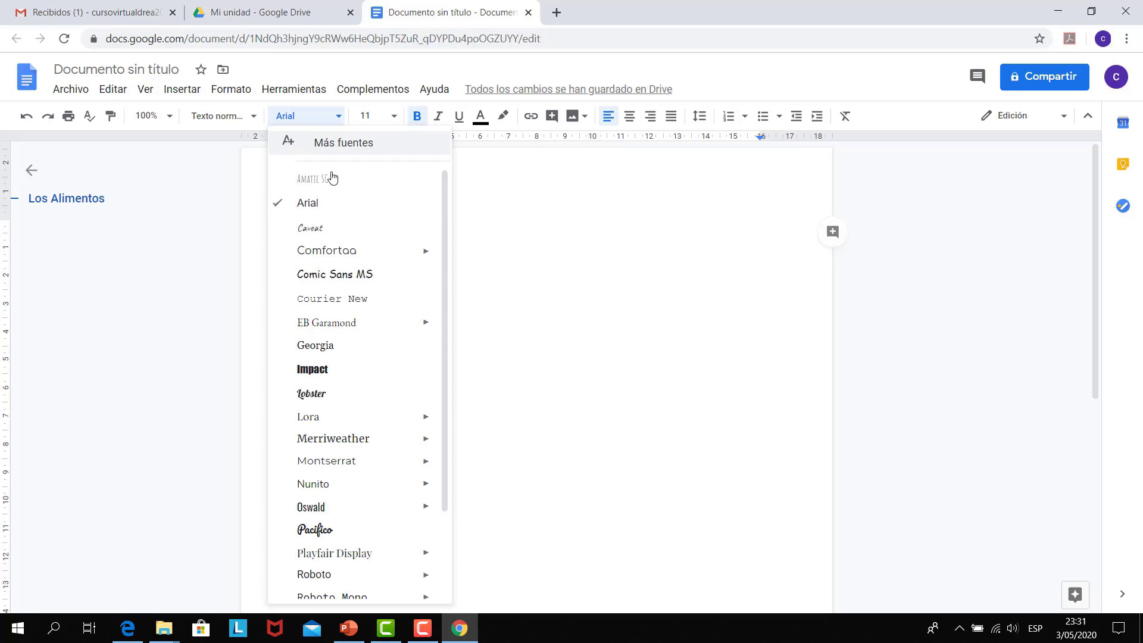
left_click(335, 274)
left_click(393, 117)
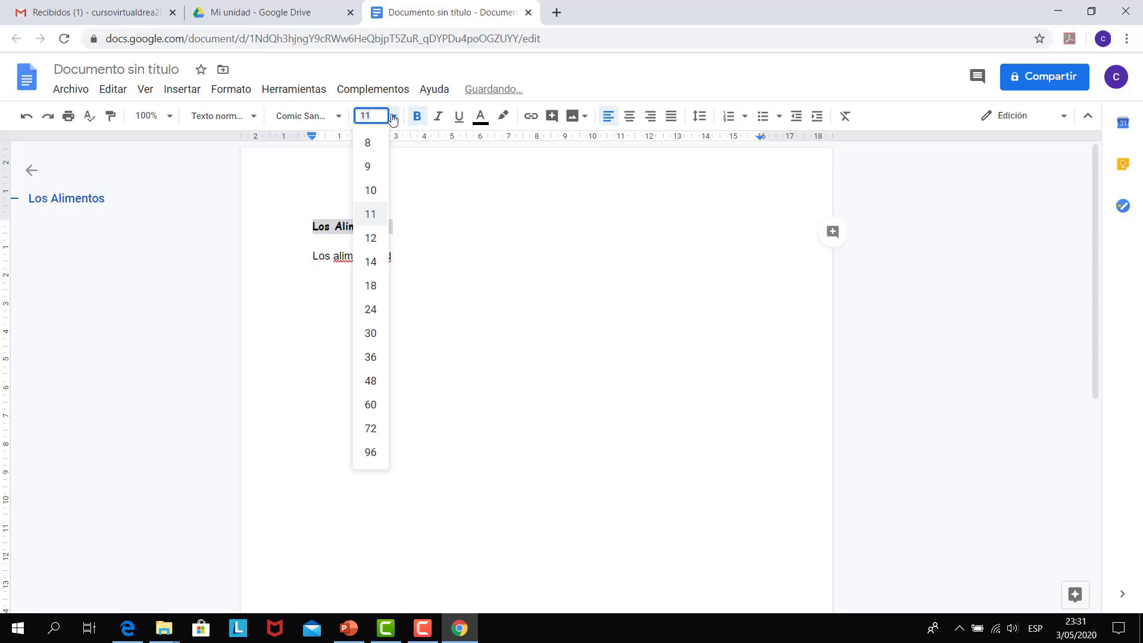
left_click(370, 309)
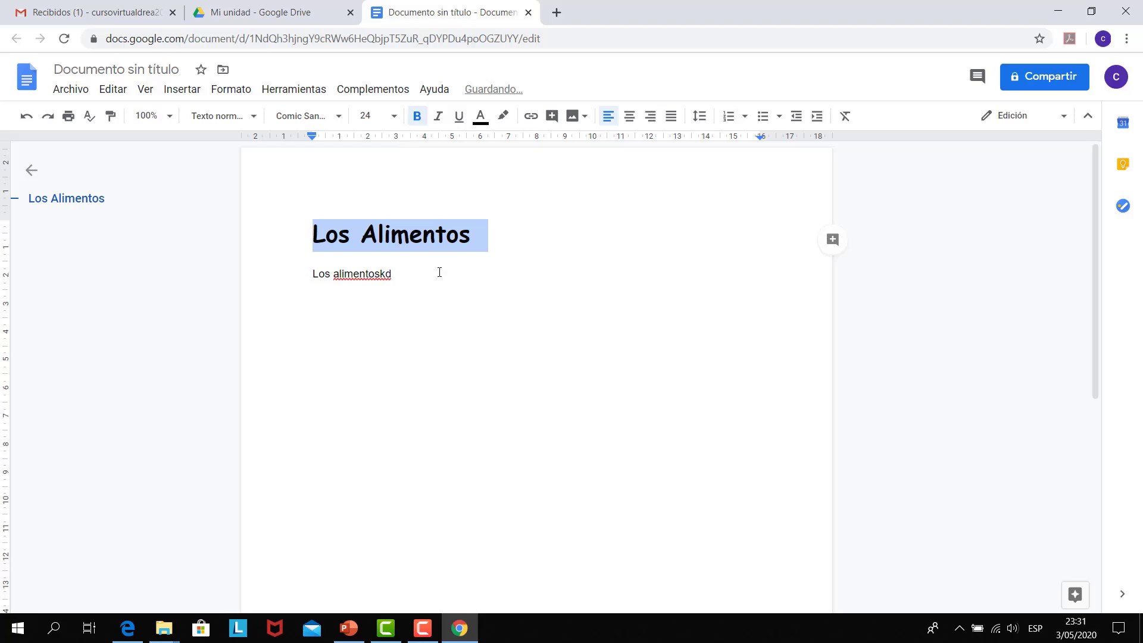
Insert the picture "energia" from the computer's MATERIAL CURSO VIRTUAL folder on a new line below the body text.
left_click(416, 276)
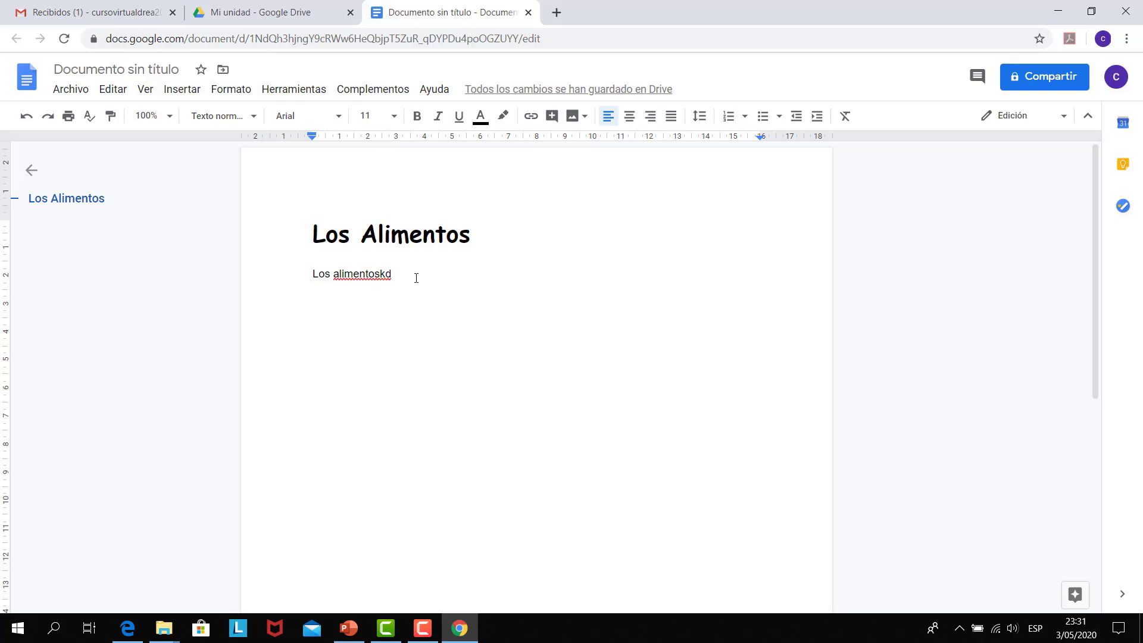
key("Return")
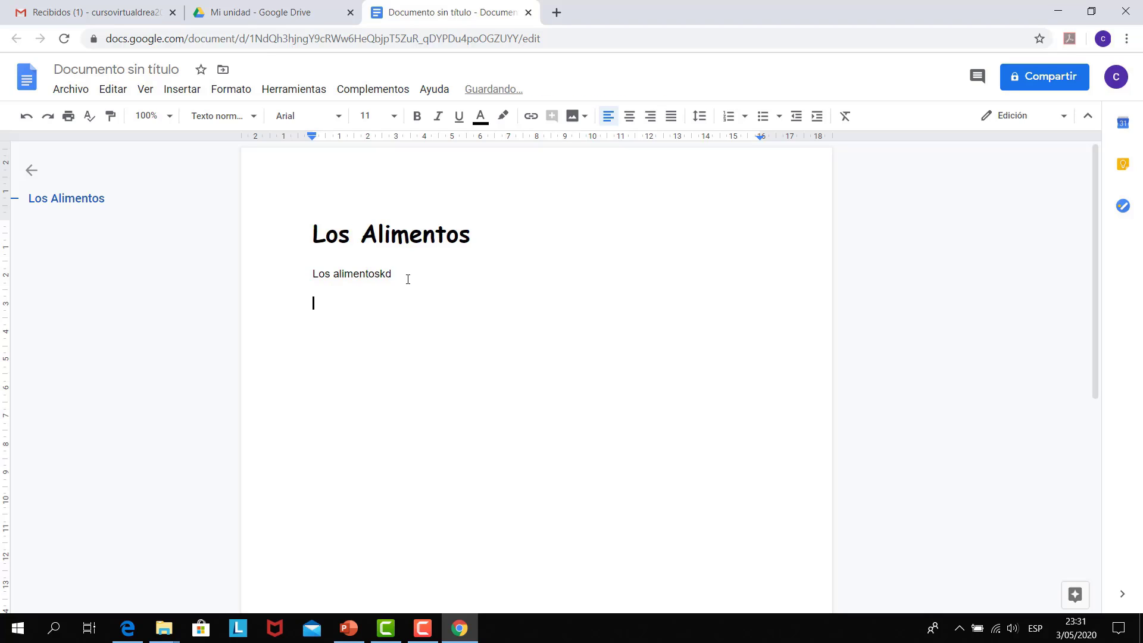
left_click(585, 118)
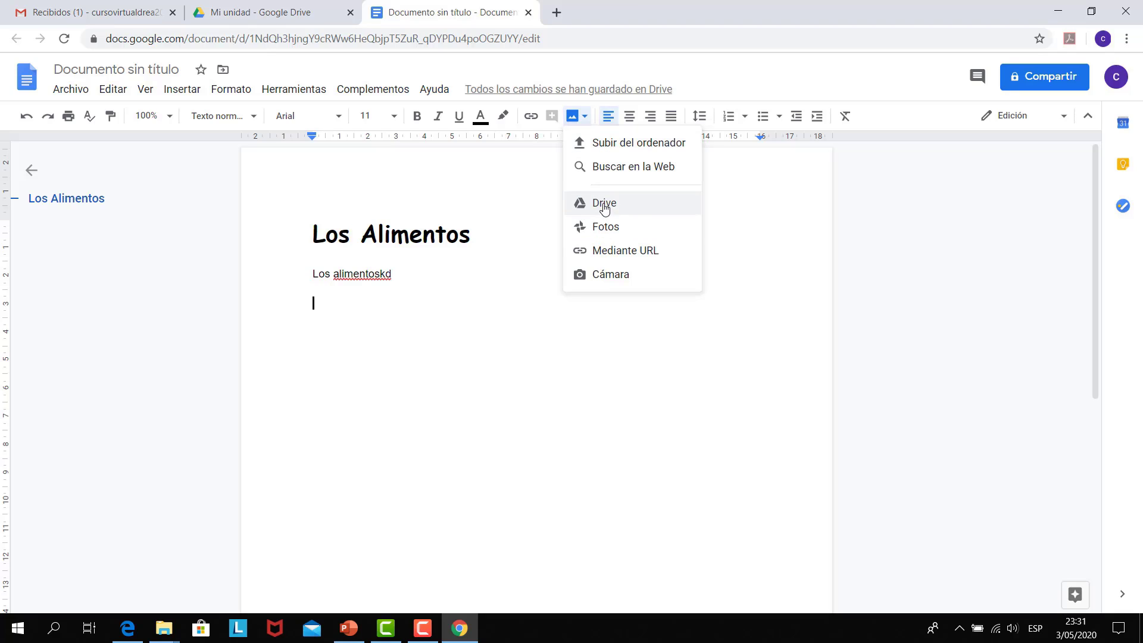
left_click(600, 146)
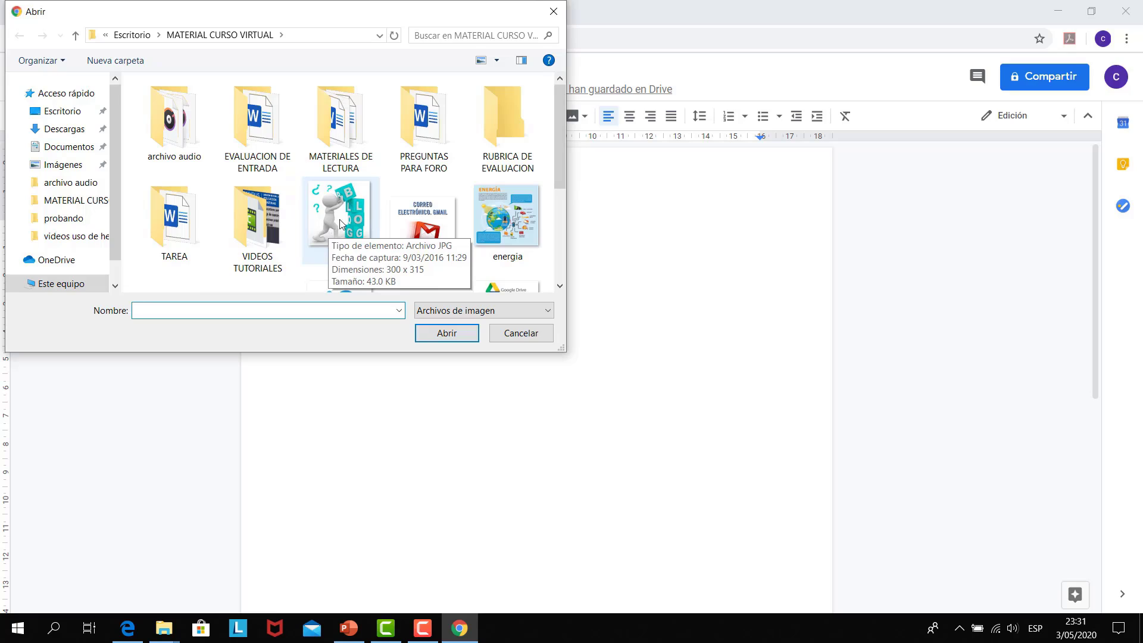
left_click(505, 215)
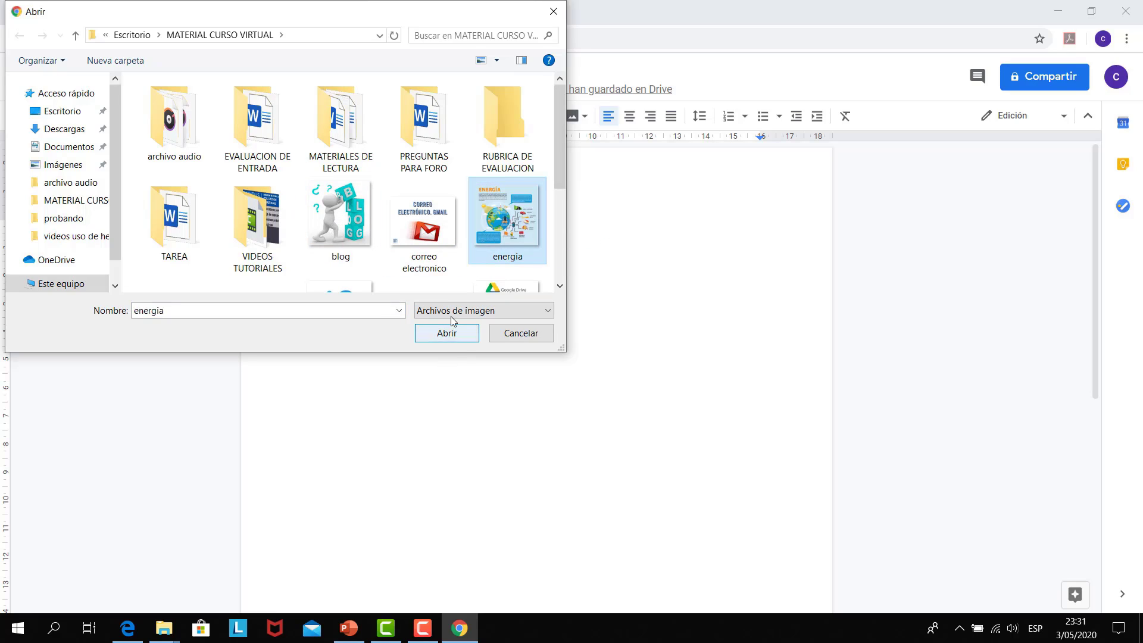
left_click(422, 221)
left_click(498, 234)
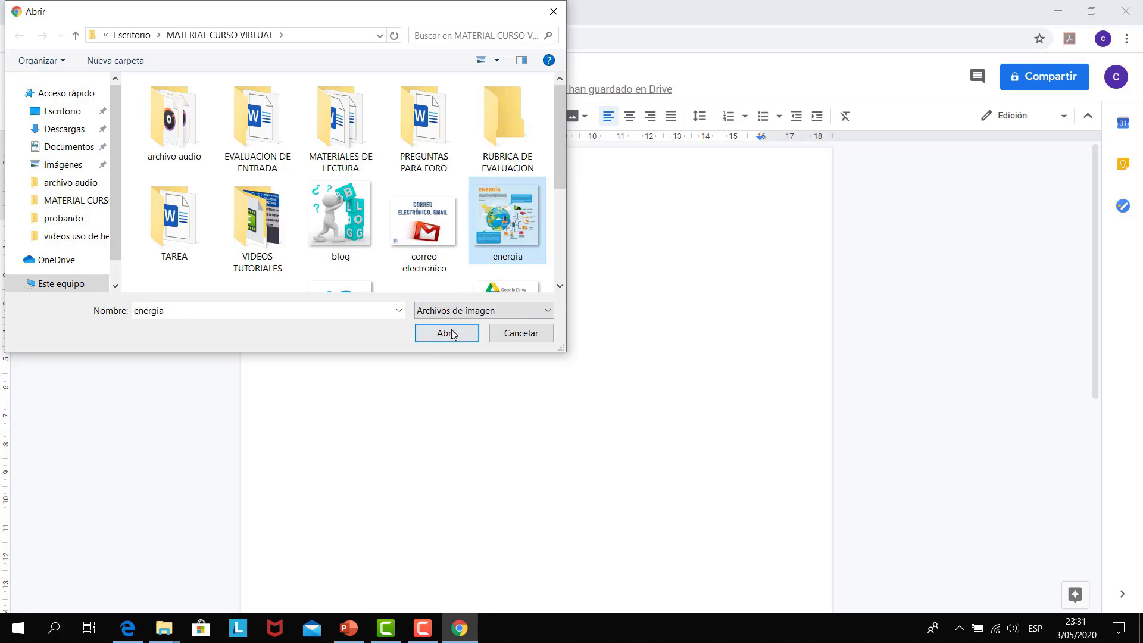
left_click(451, 335)
left_click(448, 335)
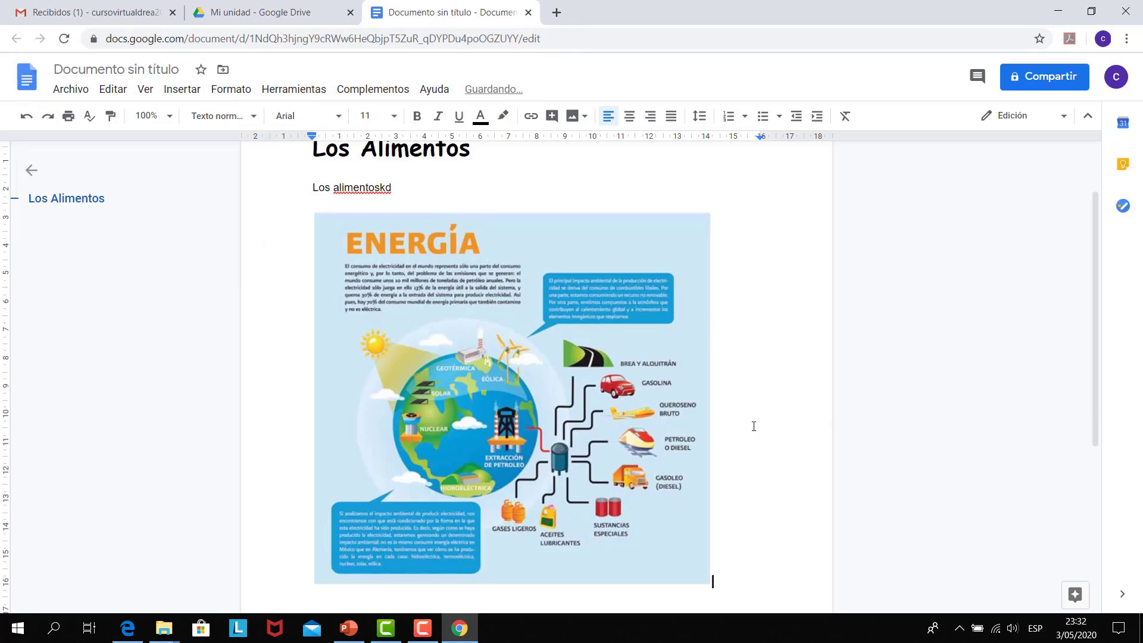
Name the document "Los Alimentos" and close it to return to Mi unidad.
left_click(55, 69)
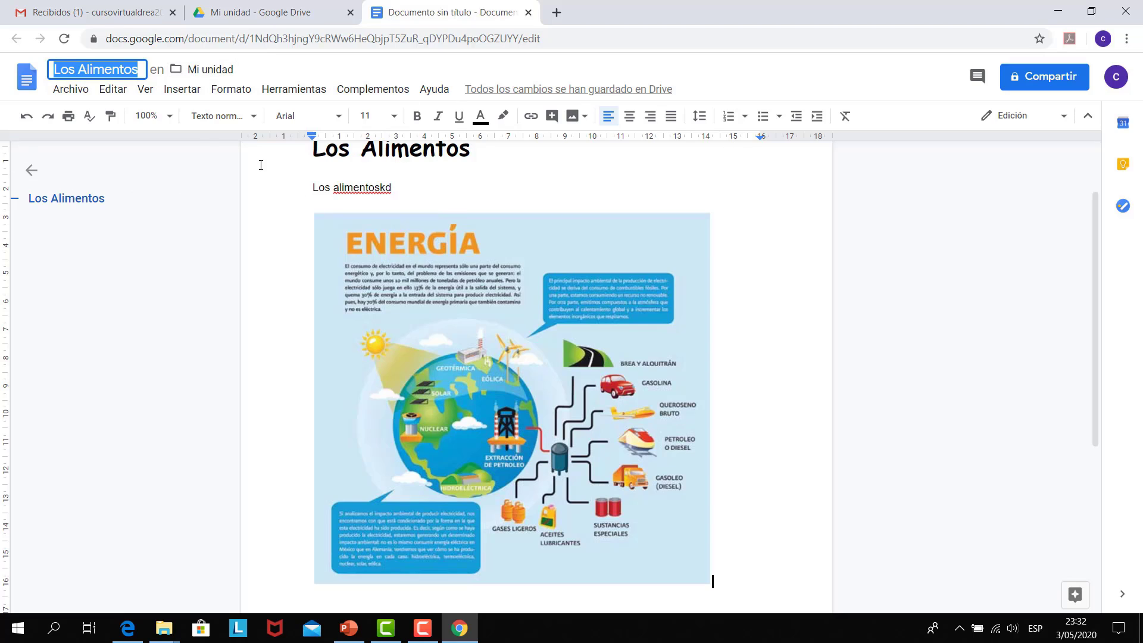
left_click(765, 284)
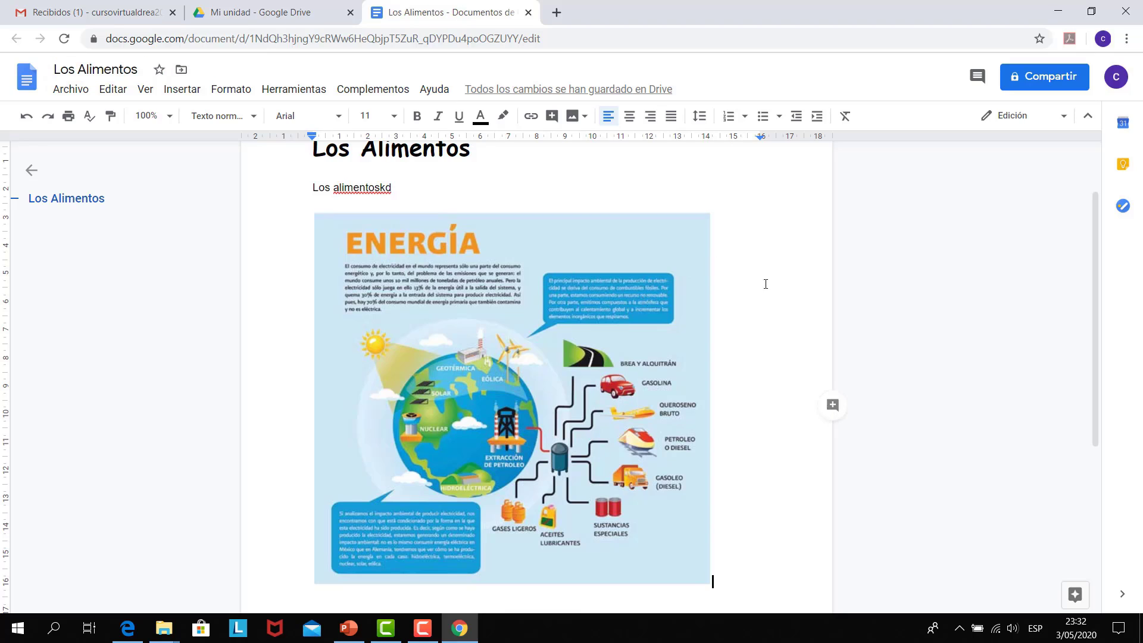
left_click(528, 13)
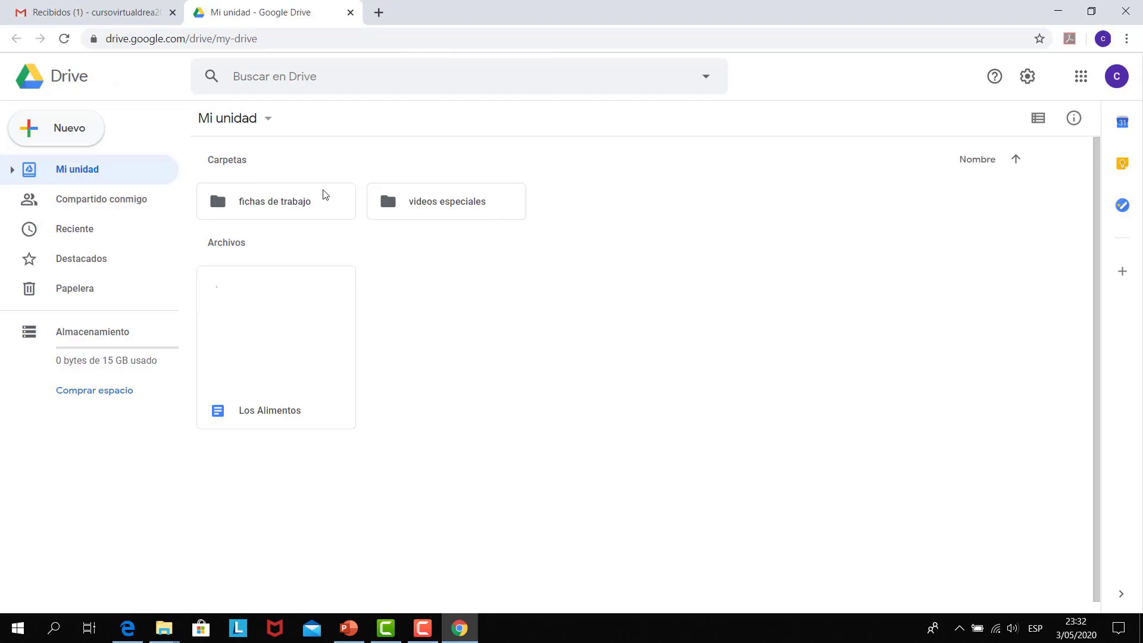
Reopen the "Los Alimentos" document from Mi unidad to check its content, and close it again.
double_click(283, 390)
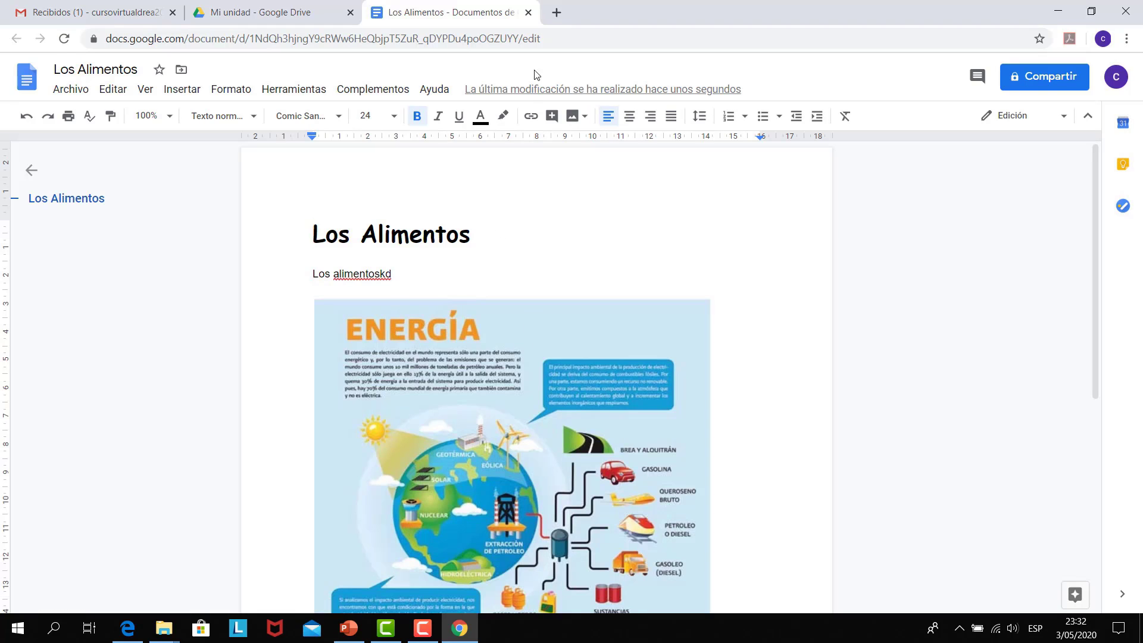
left_click(528, 13)
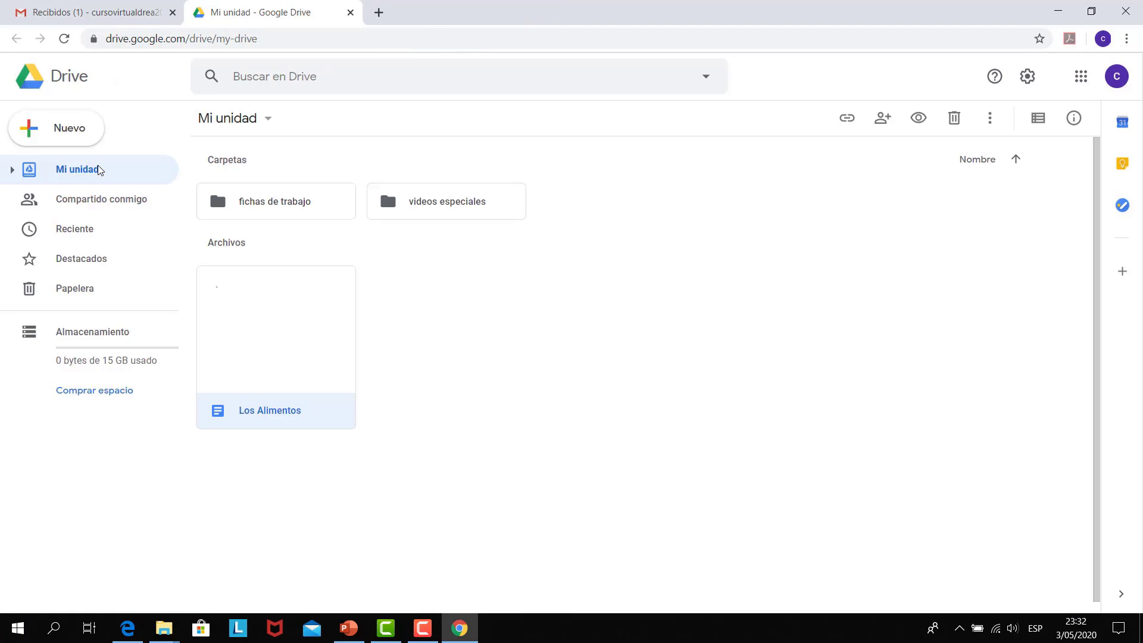
Upload the Excel file "2 DIRECTORIO DE PADRES DE FAMILIA" from the MATERIAL CURSO VIRTUAL folder to Mi unidad and select it there.
left_click(69, 130)
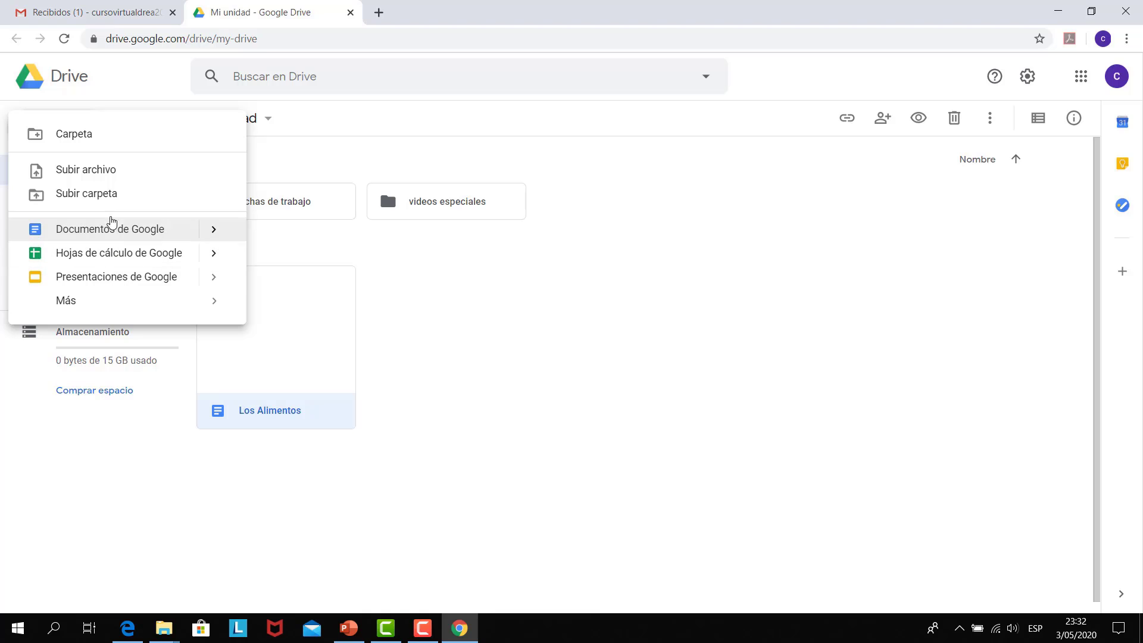
left_click(101, 172)
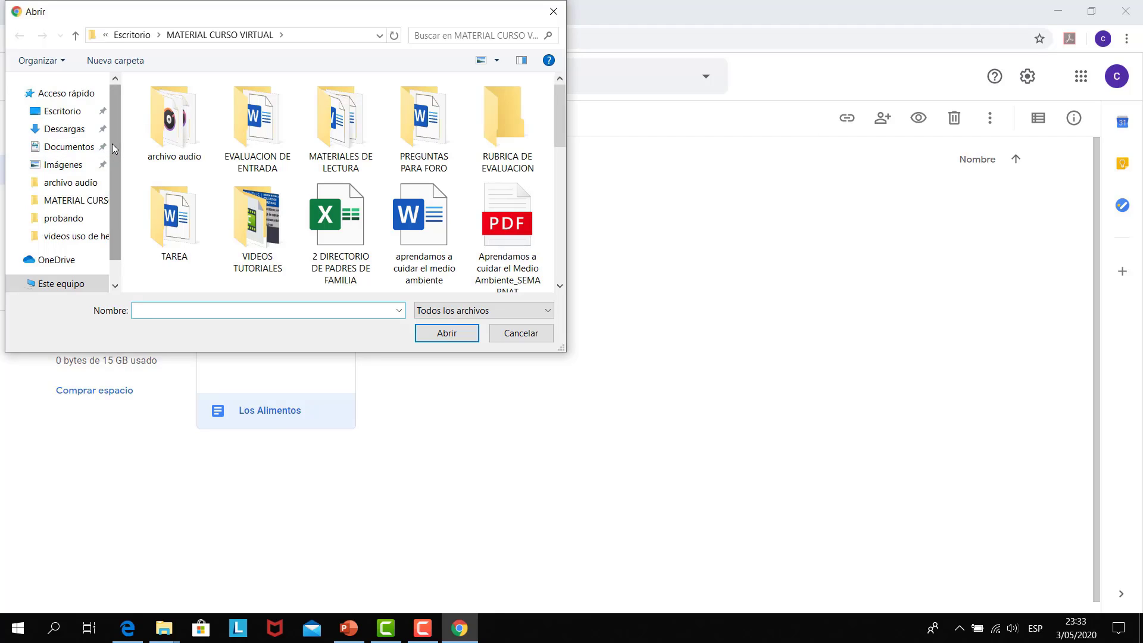
double_click(345, 138)
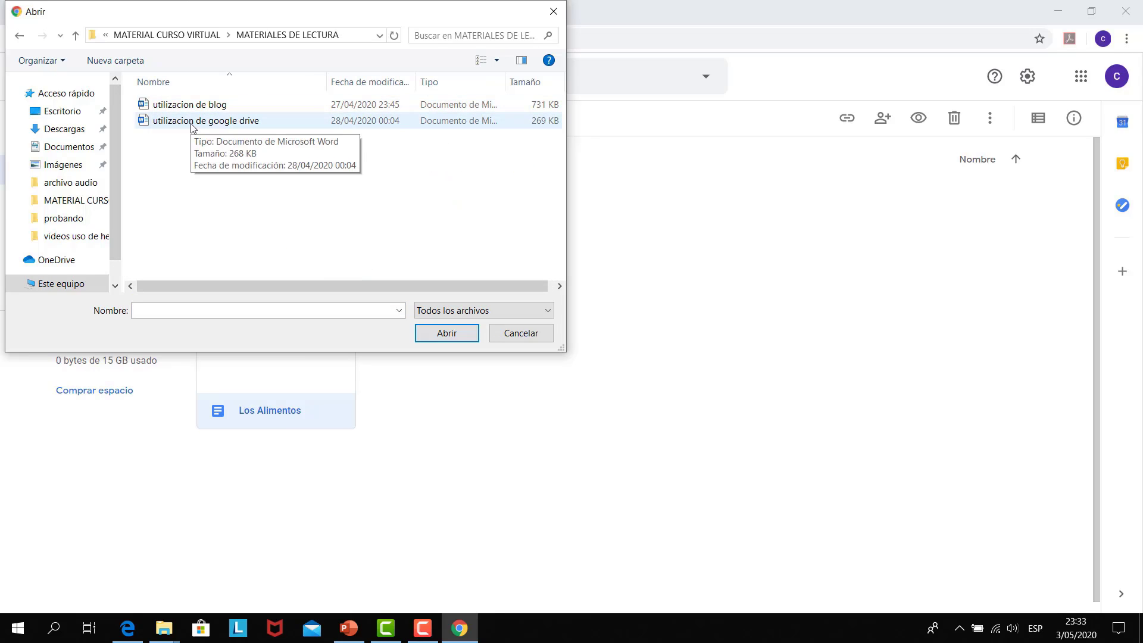
left_click(73, 36)
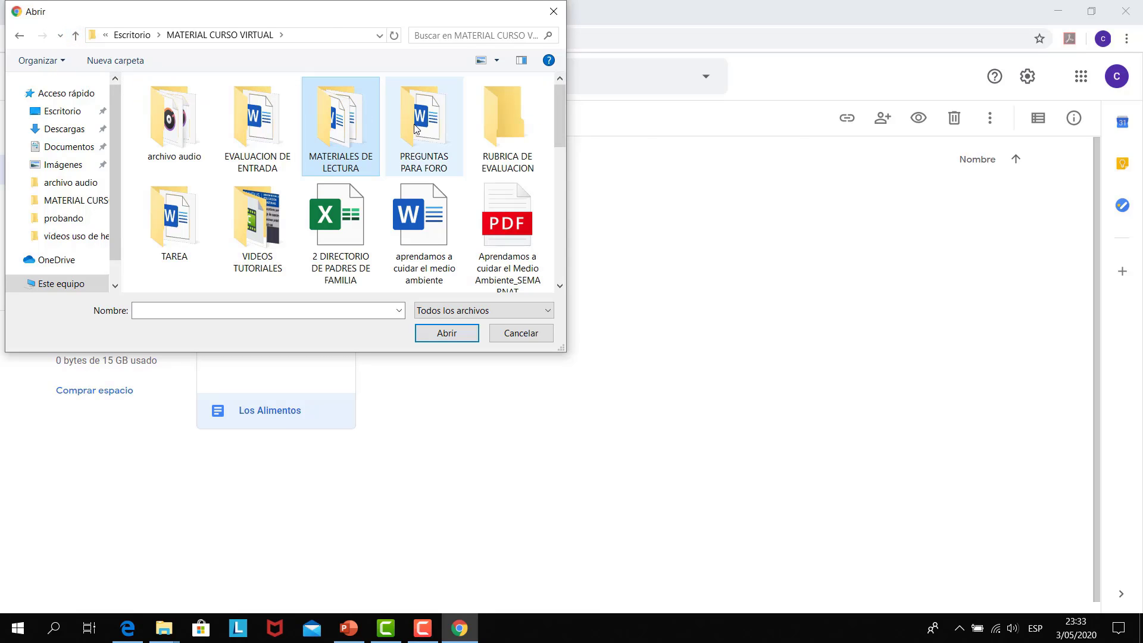
left_click(343, 232)
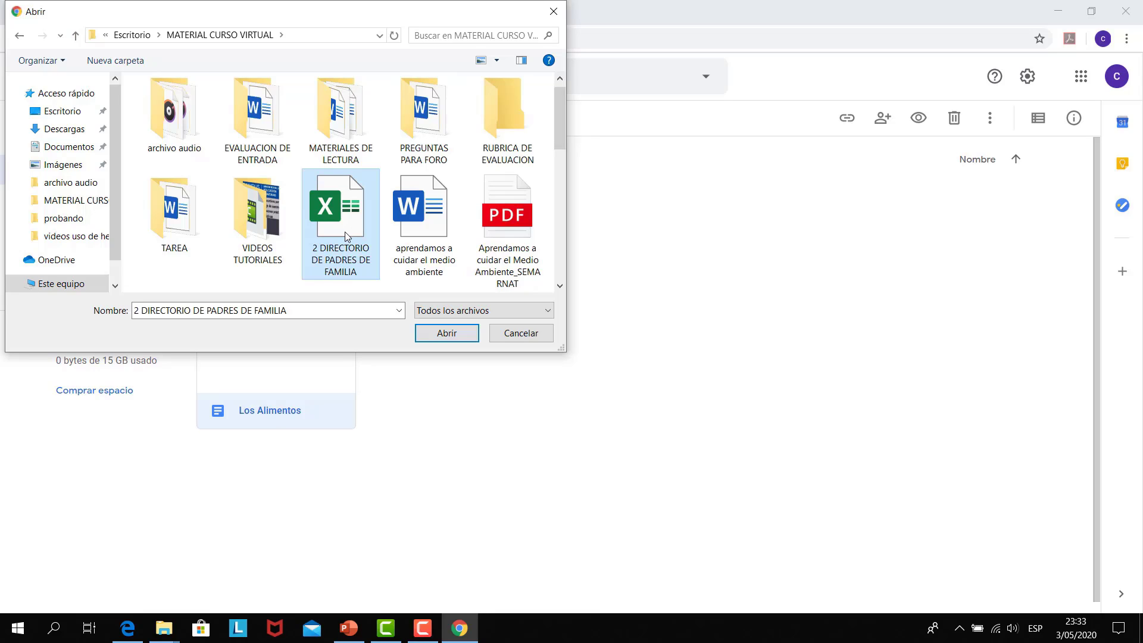
left_click(446, 334)
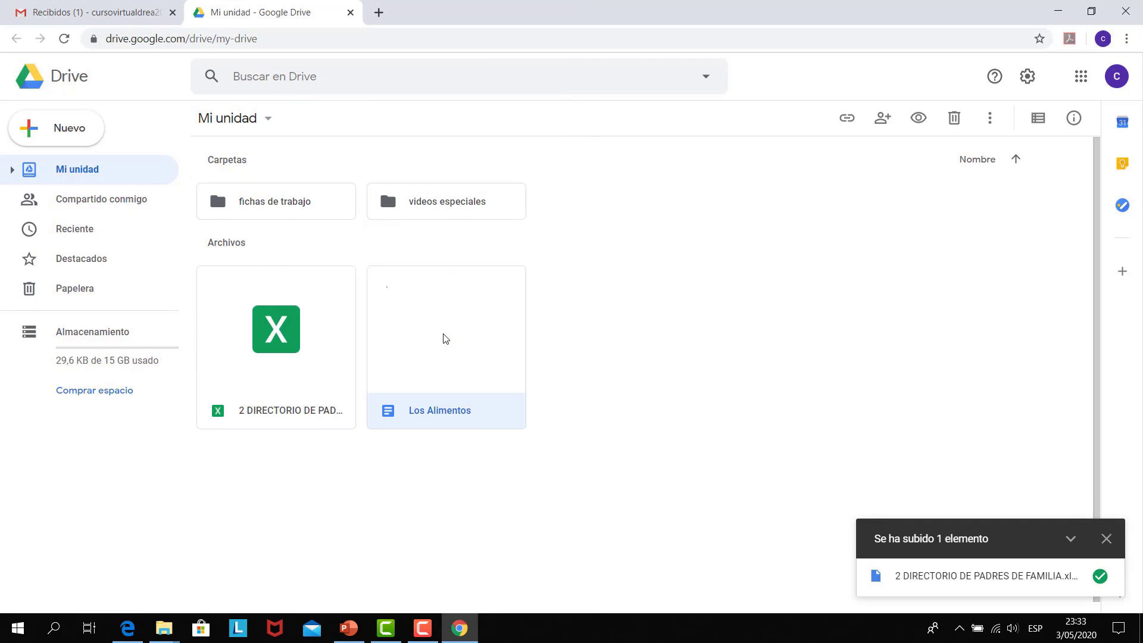
left_click(274, 288)
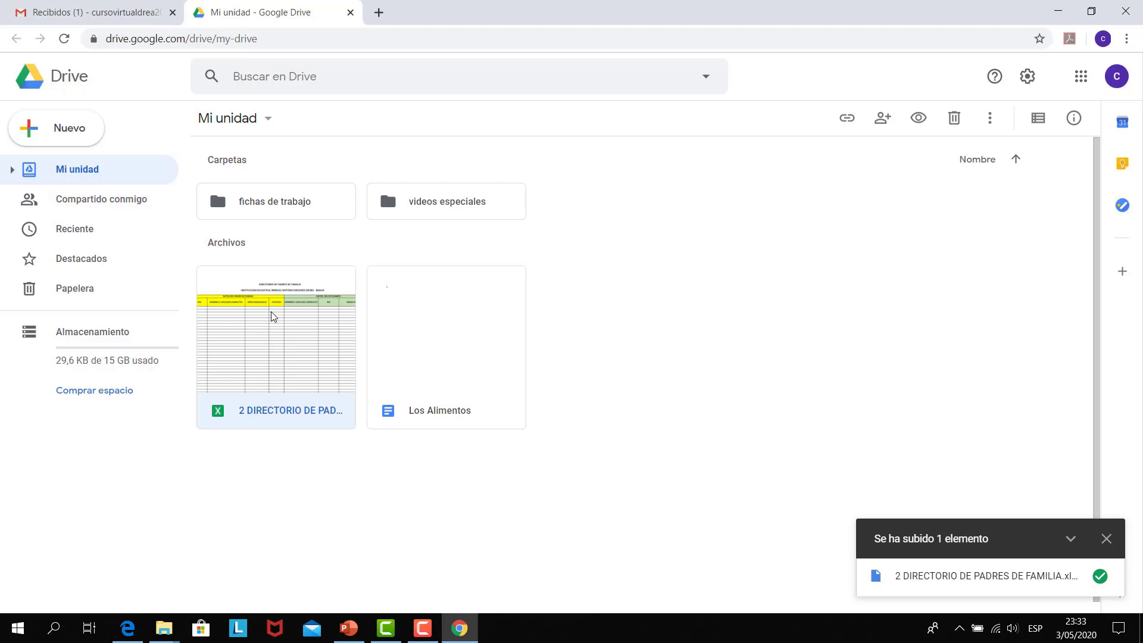
Start sharing the Excel file "2 DIRECTORIO DE PADRES DE FAMILIA" and add the e-mail addresses of the two suggested contacts as recipients.
right_click(272, 312)
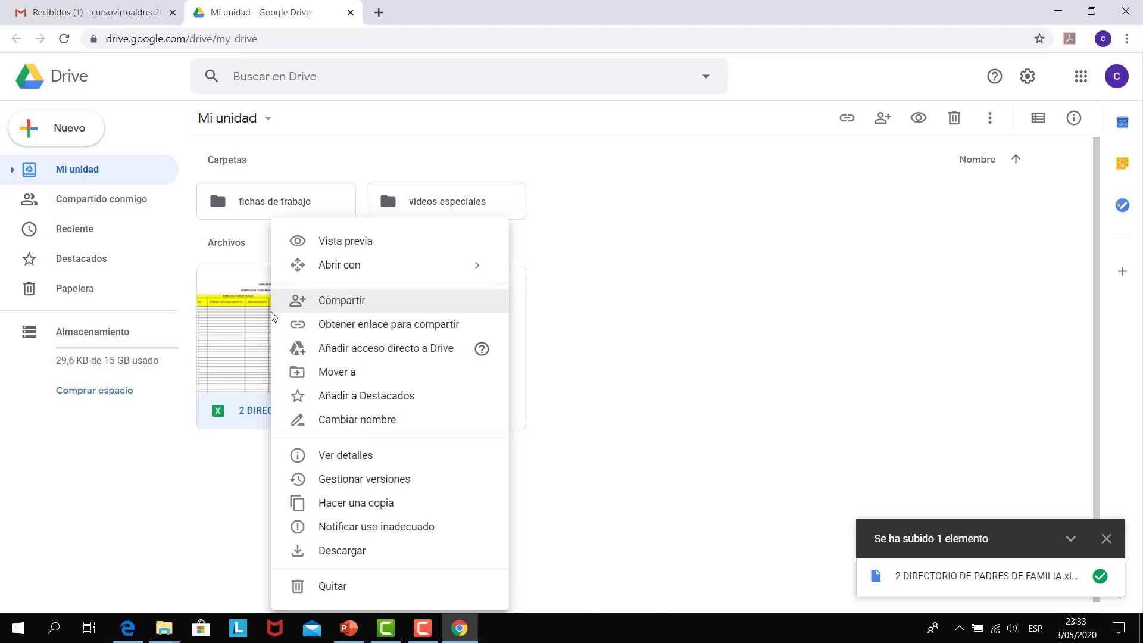
left_click(339, 307)
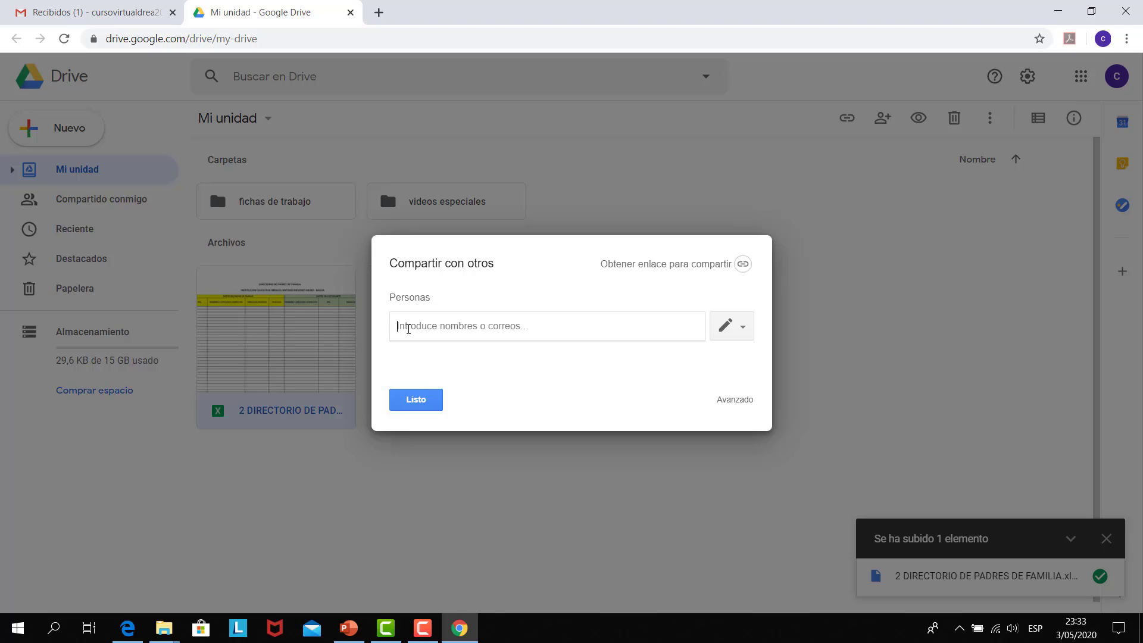
type("luis")
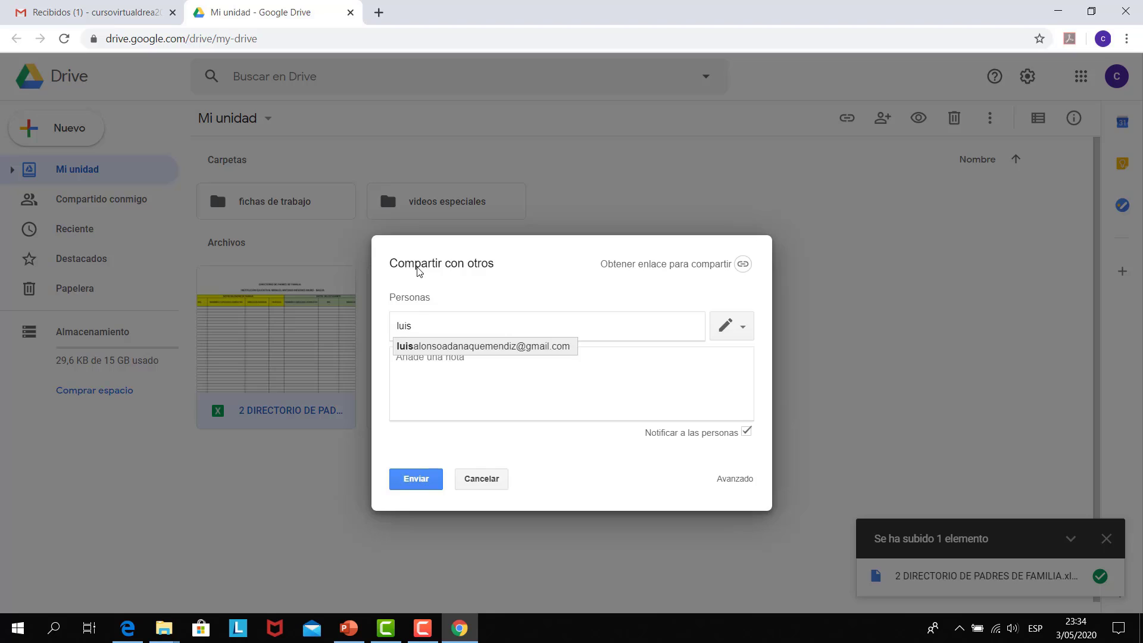
left_click(474, 347)
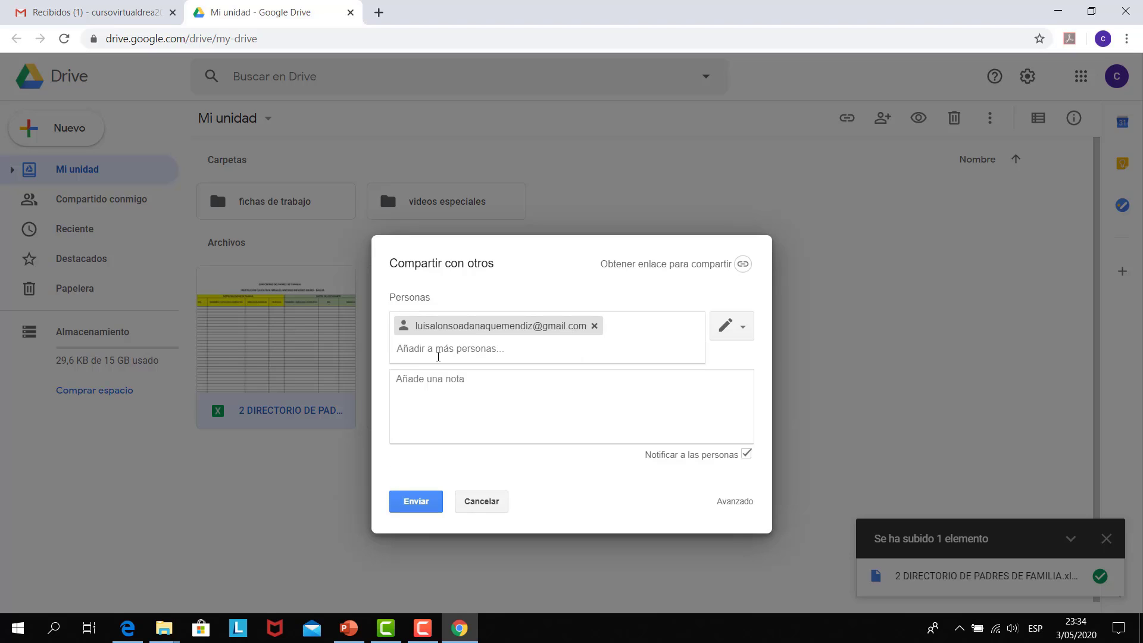
type("mab")
key("BackSpace")
key("BackSpace")
key("BackSpace")
type("dea")
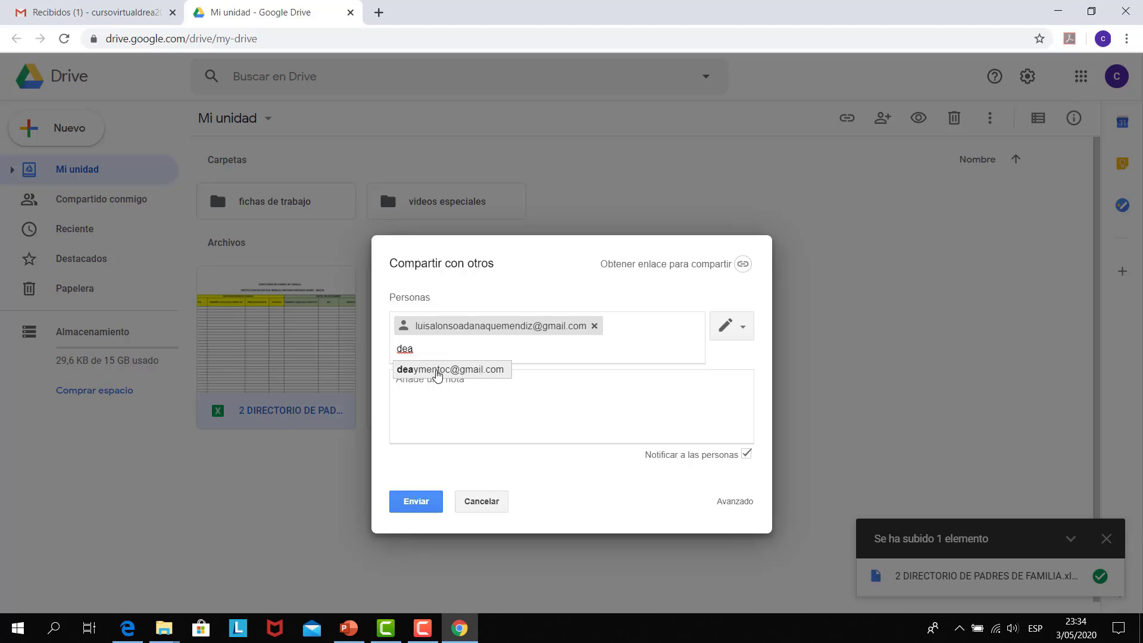
left_click(437, 373)
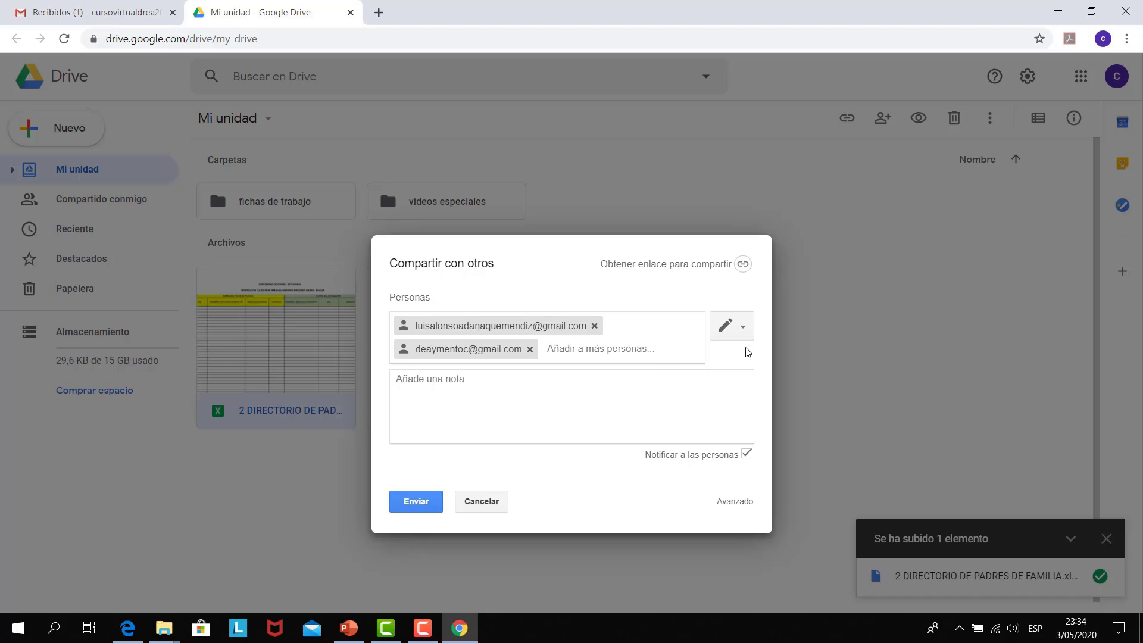
Give the recipients the "Puede editar" permission and send the invitation with the note "Estimados estudiantes por favor completar la informacion".
left_click(746, 333)
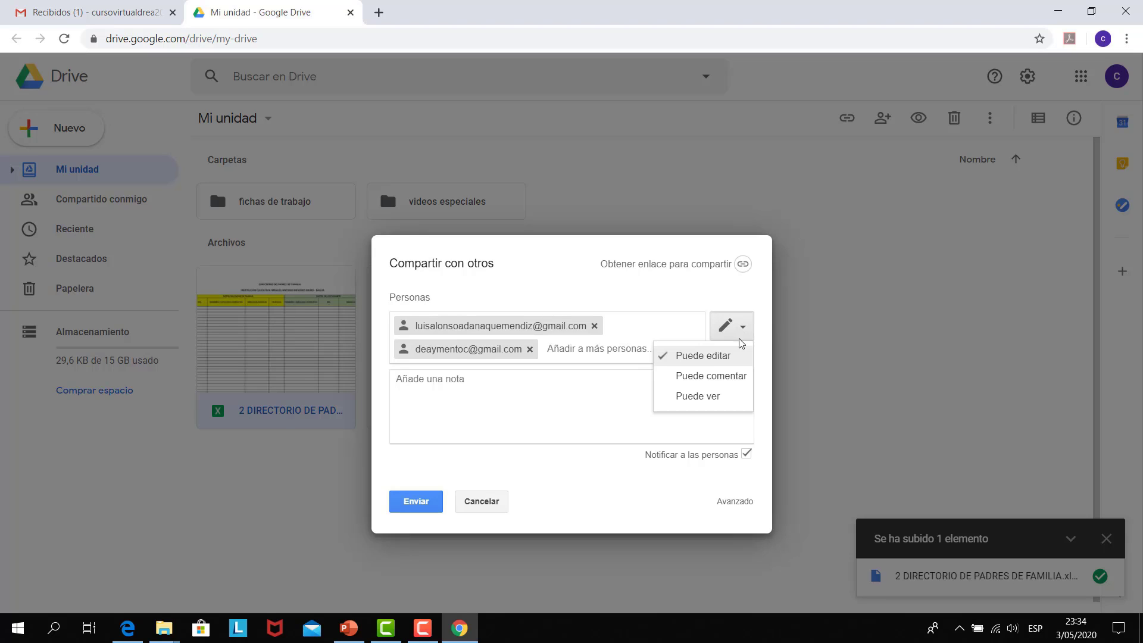
left_click(729, 361)
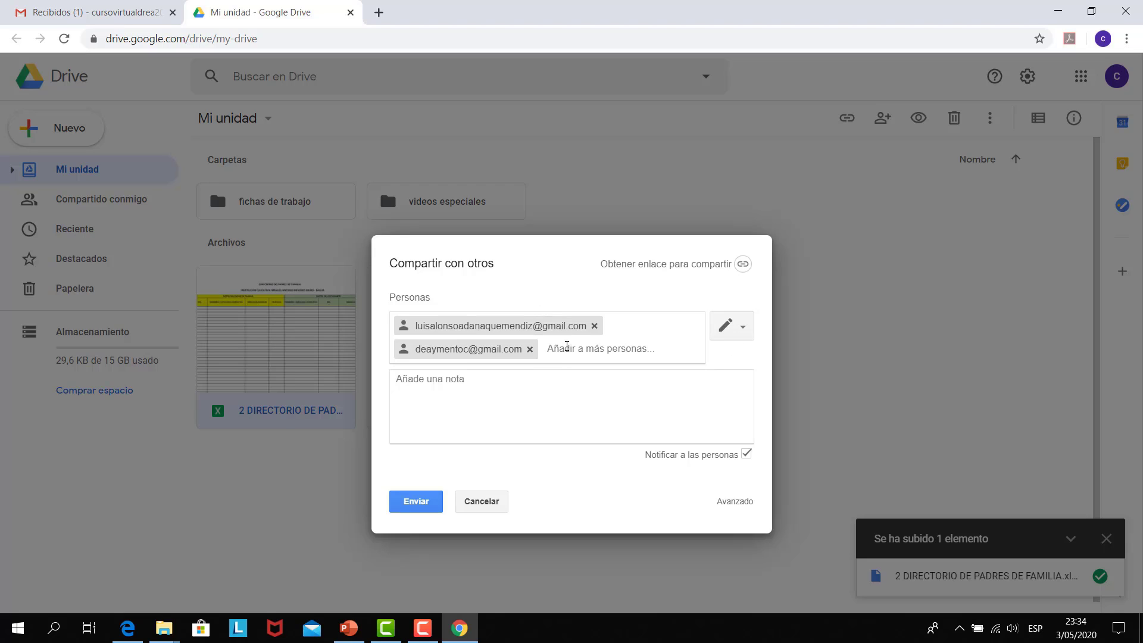
left_click(413, 394)
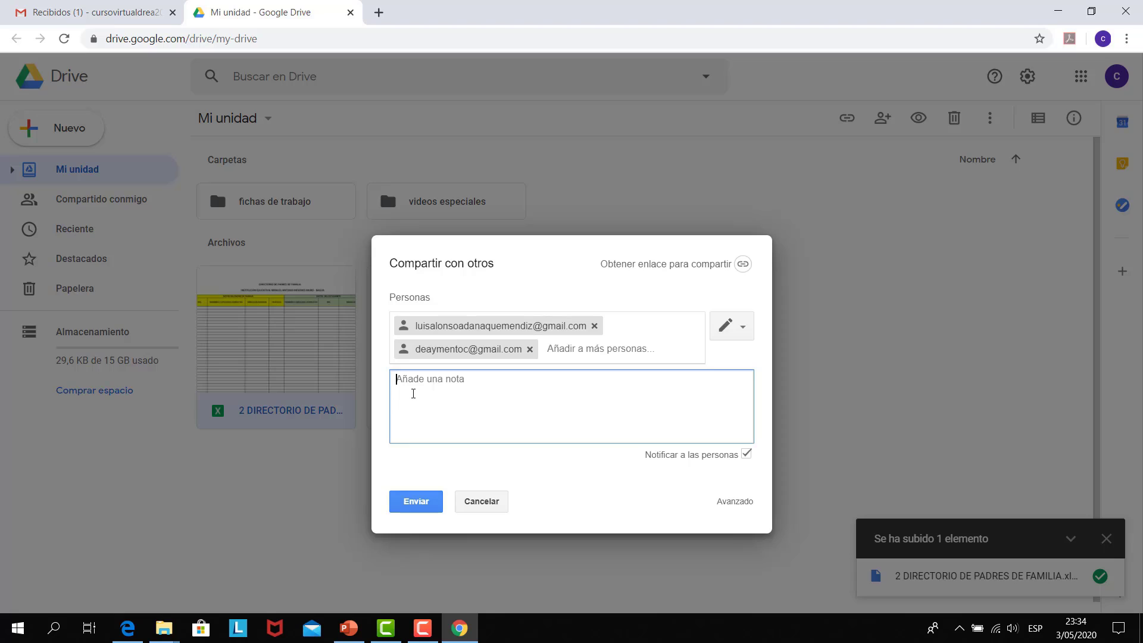
type("EStimados estudiantes por favor completar")
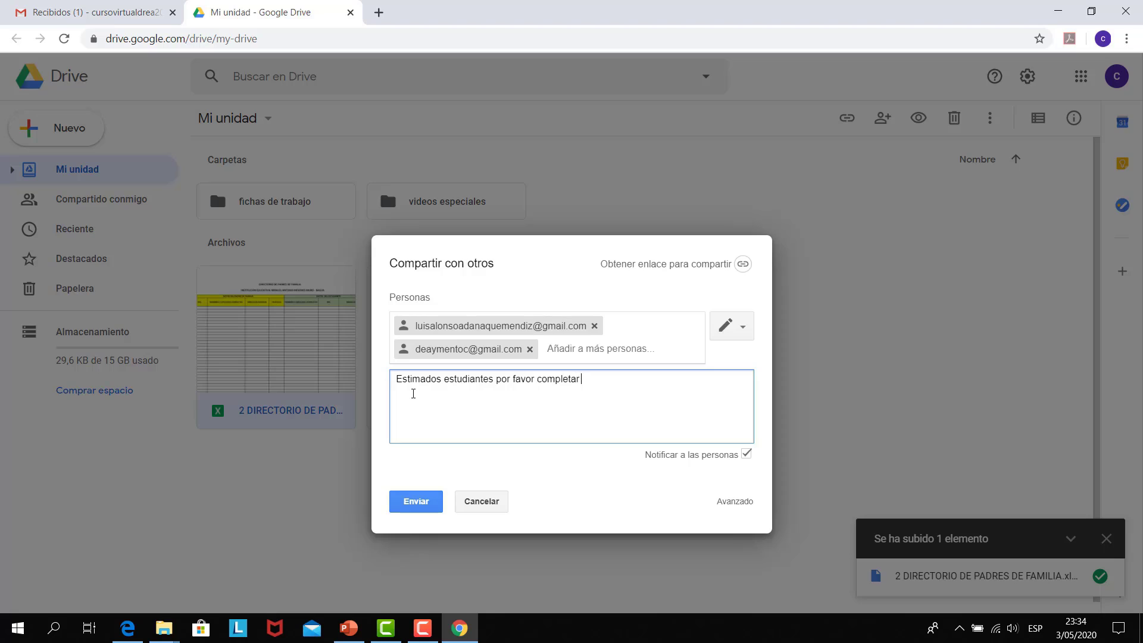
type(" la informacion")
left_click(413, 506)
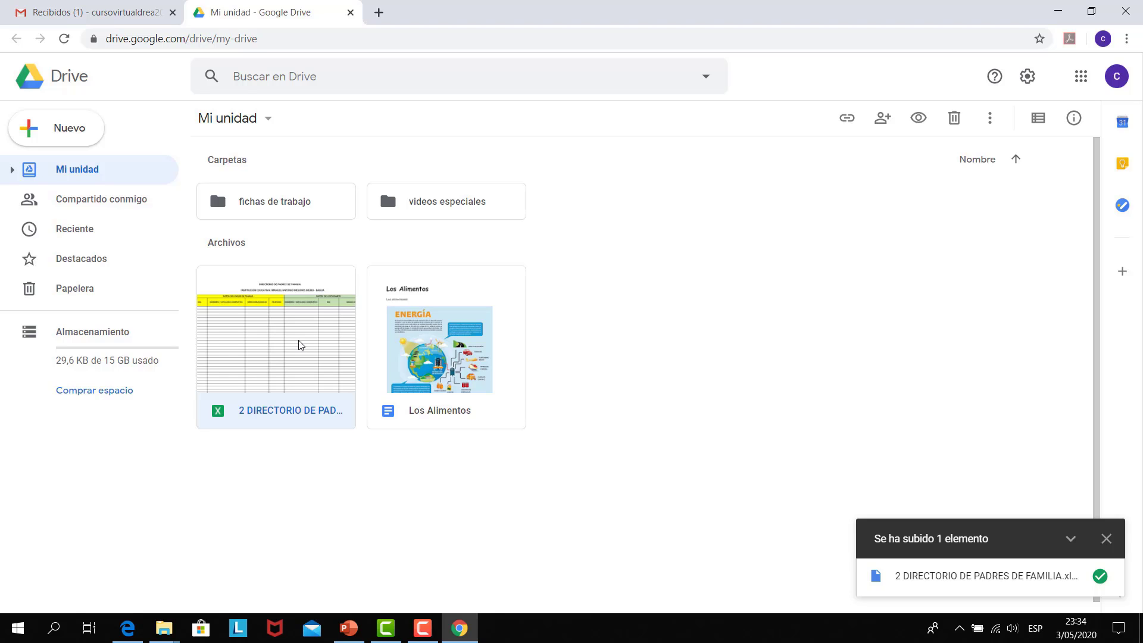
Switch to the recipient's Gmail in Edge, open the shared directory file from the invitation message and open it with Hojas de cálculo de Google.
left_click(127, 628)
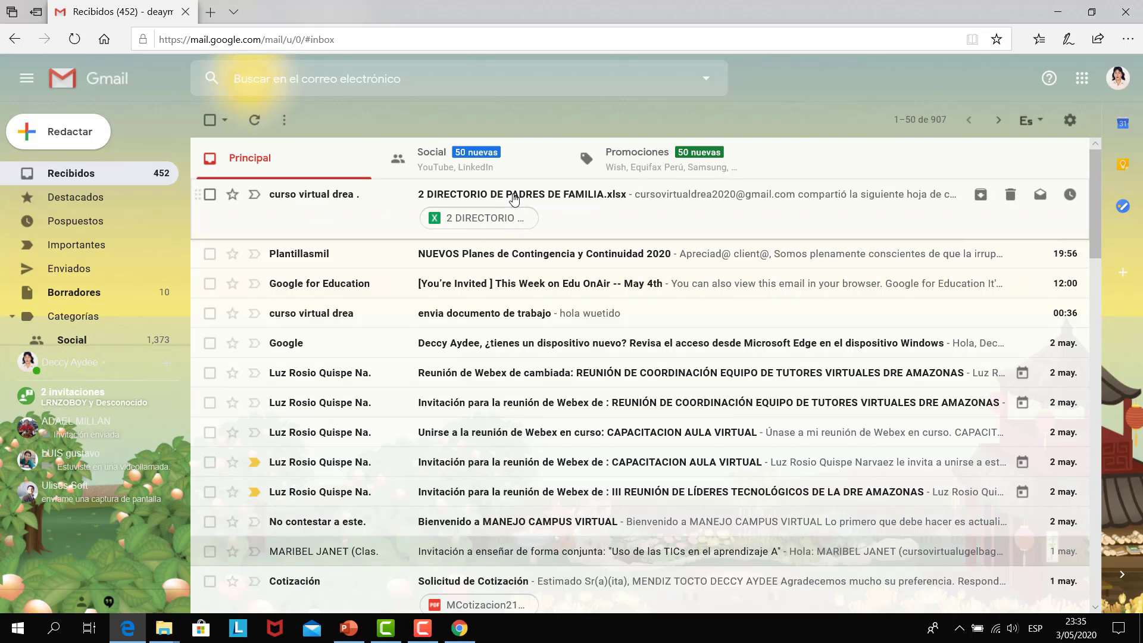
left_click(515, 197)
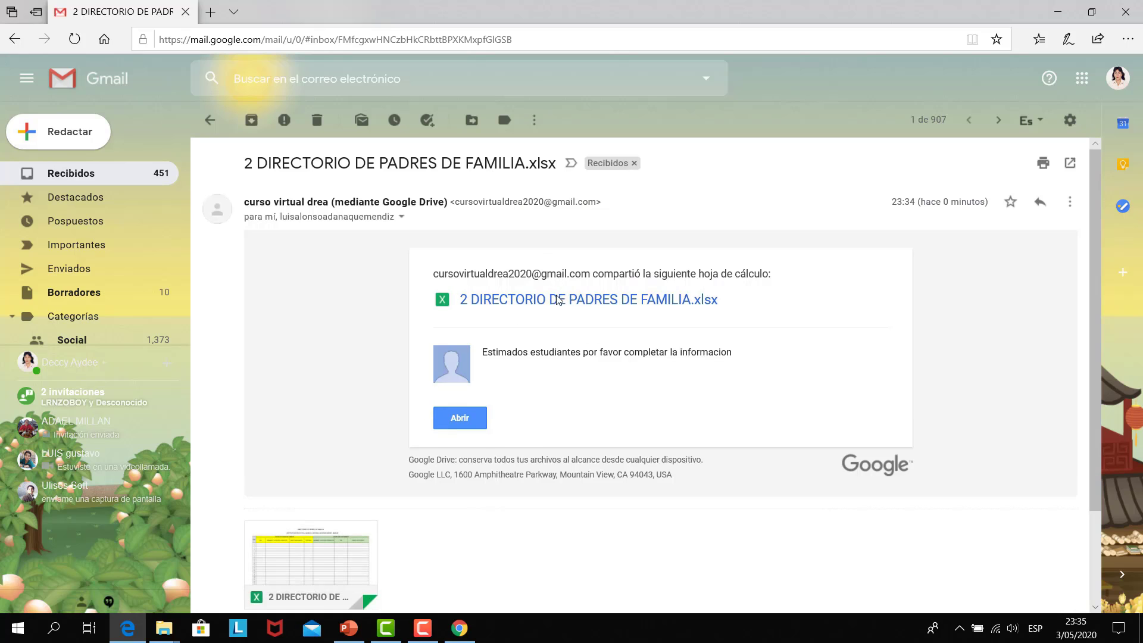
left_click(460, 419)
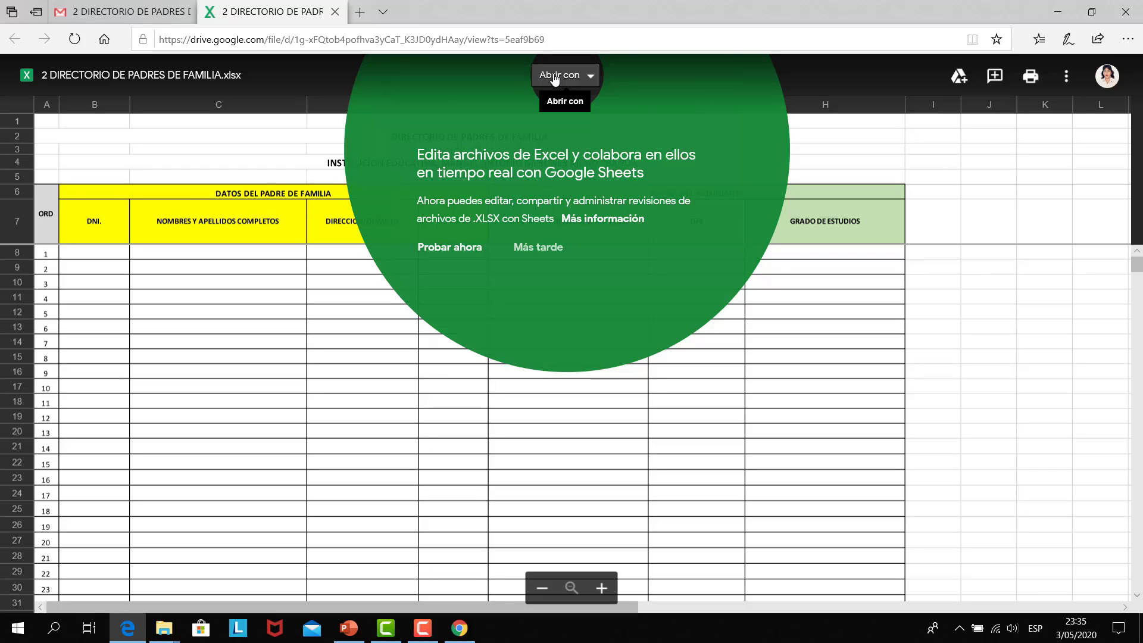
left_click(592, 83)
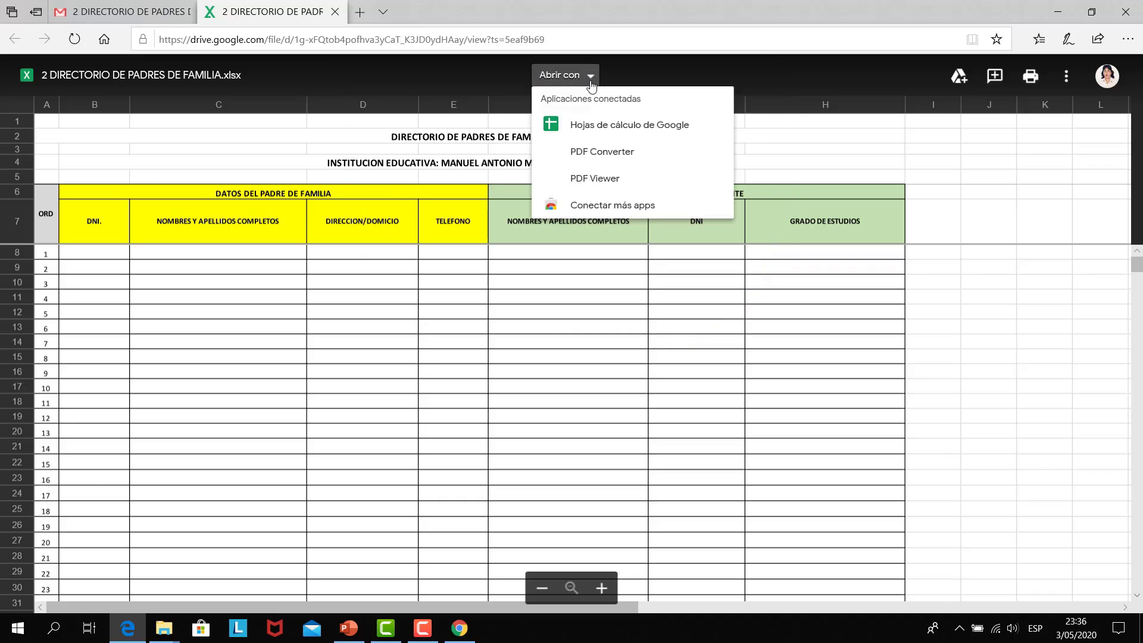
left_click(605, 130)
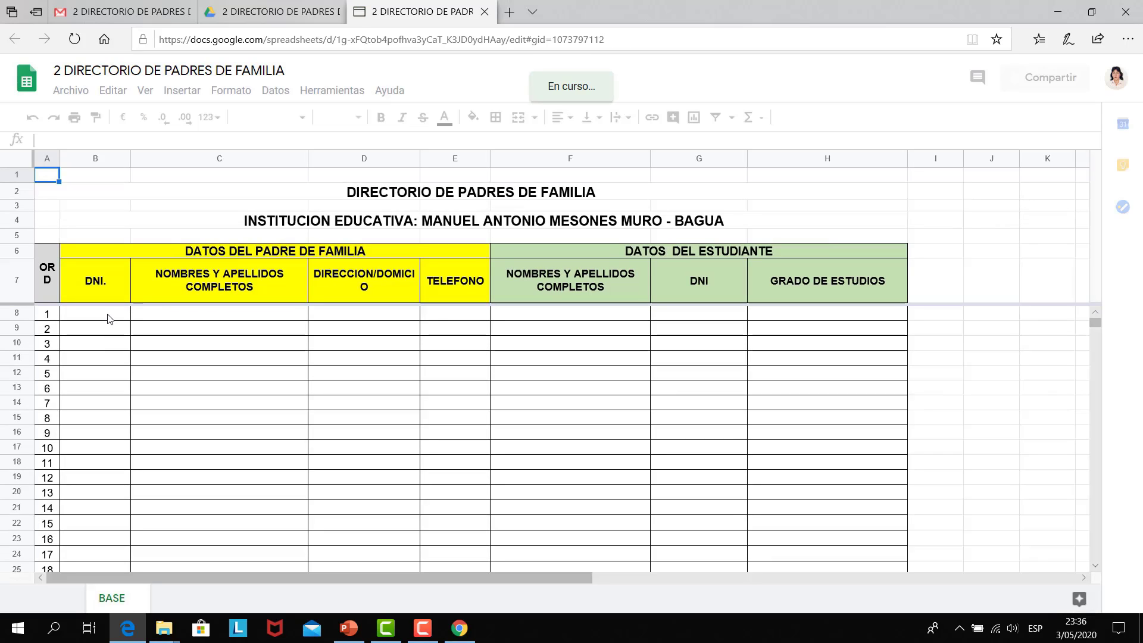
Fill in the parent's DNI, full name, address and phone in row 1 of the directory with placeholder entries.
left_click(109, 319)
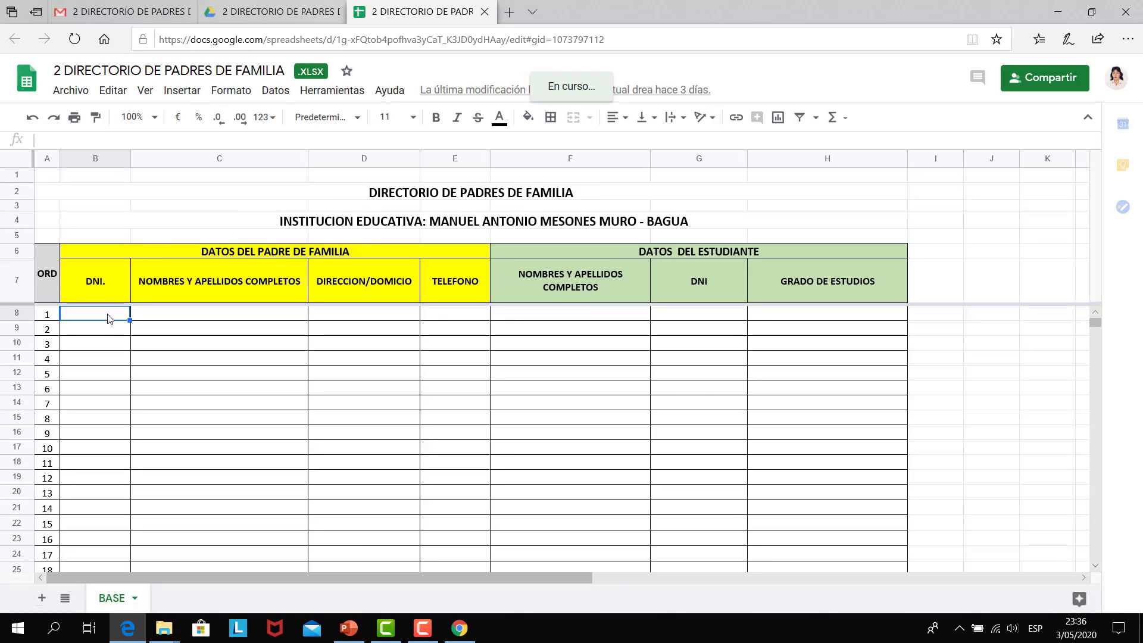
type("1811")
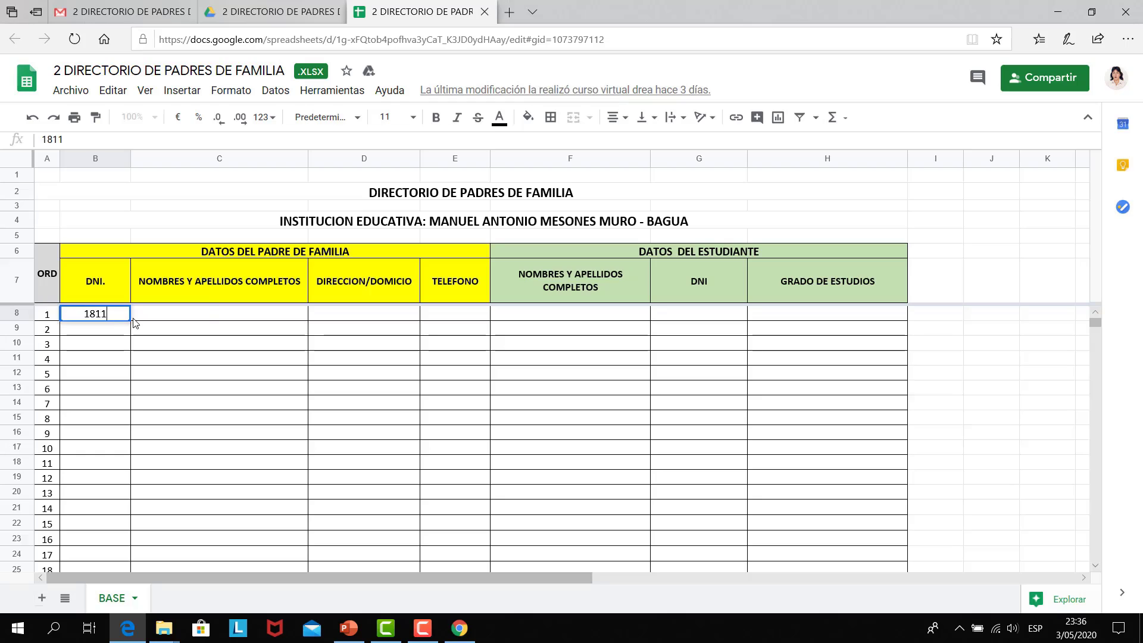
left_click(209, 314)
type("sfds")
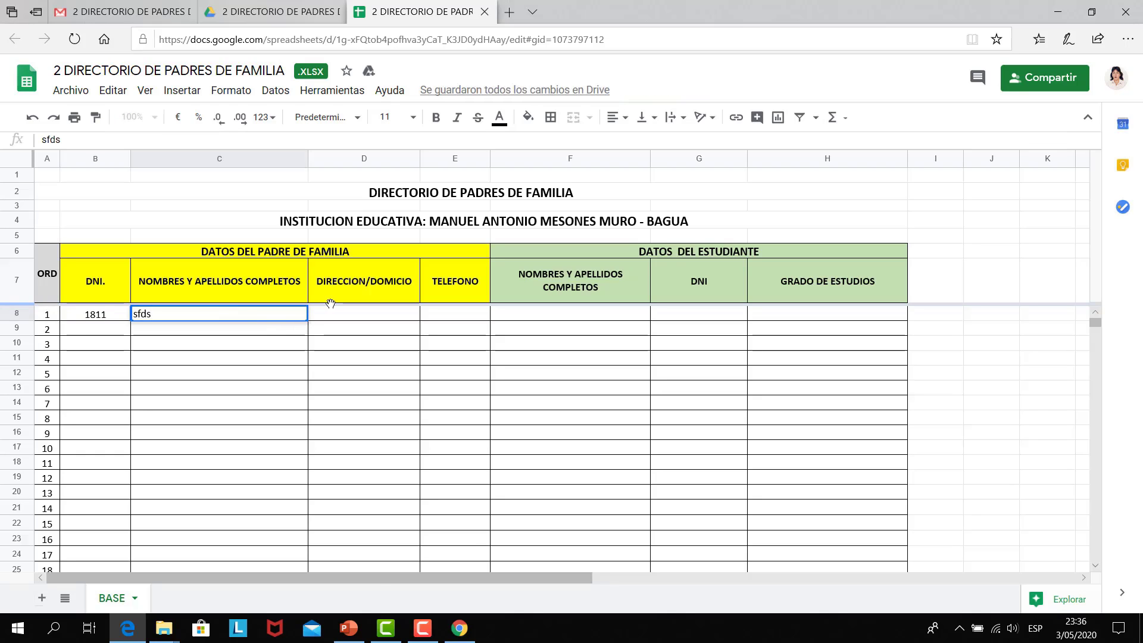
left_click(336, 314)
type("dfasf")
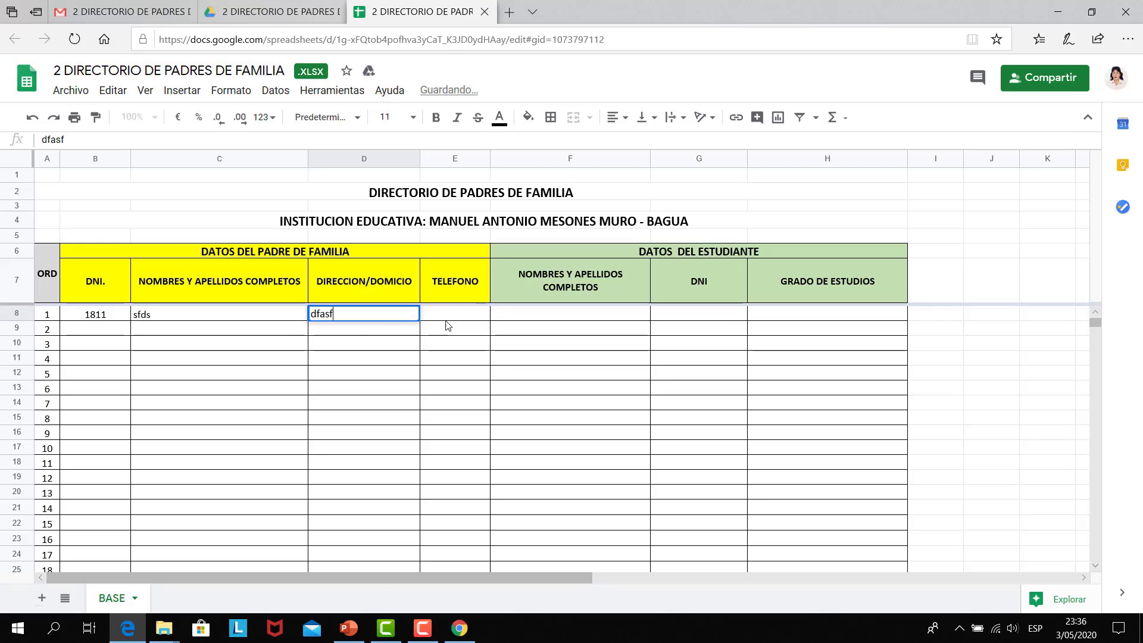
left_click(462, 314)
type("dsafas")
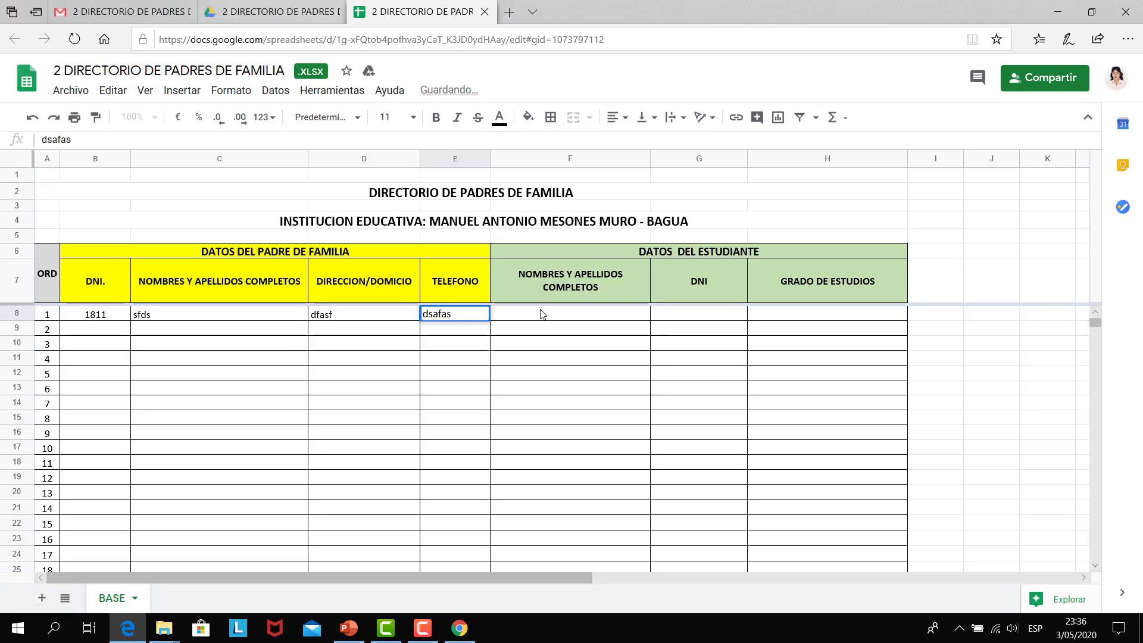
Complete the student data in row 1 with a placeholder full name and DNI, and "dfsgdsgfsd" as the grade of studies.
left_click(541, 313)
type("dsfafas")
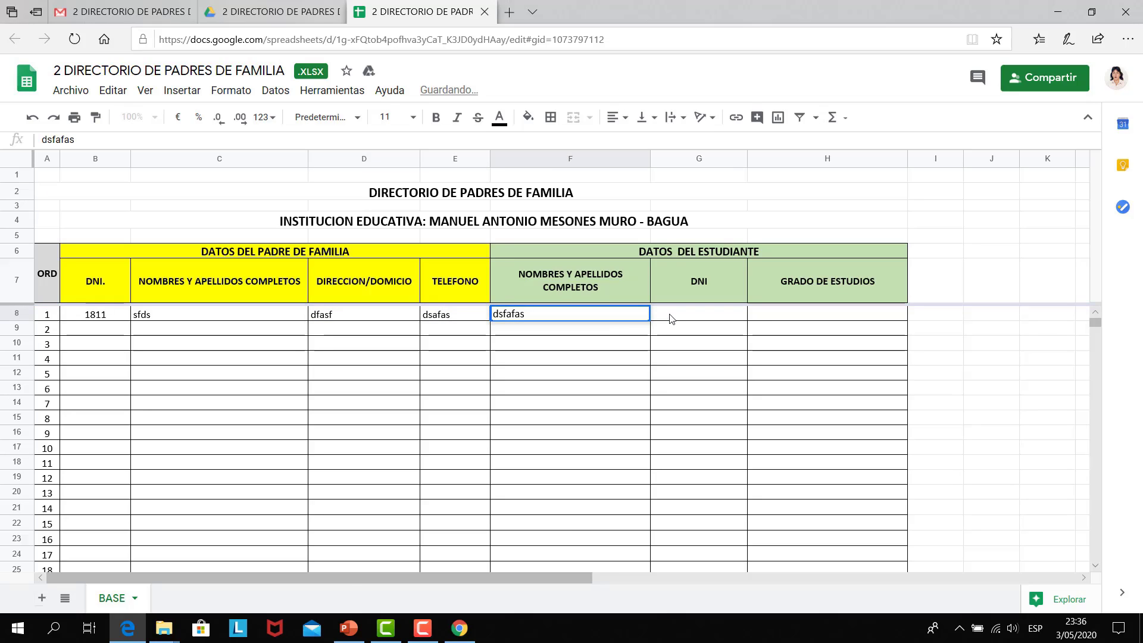
left_click(672, 315)
type("23")
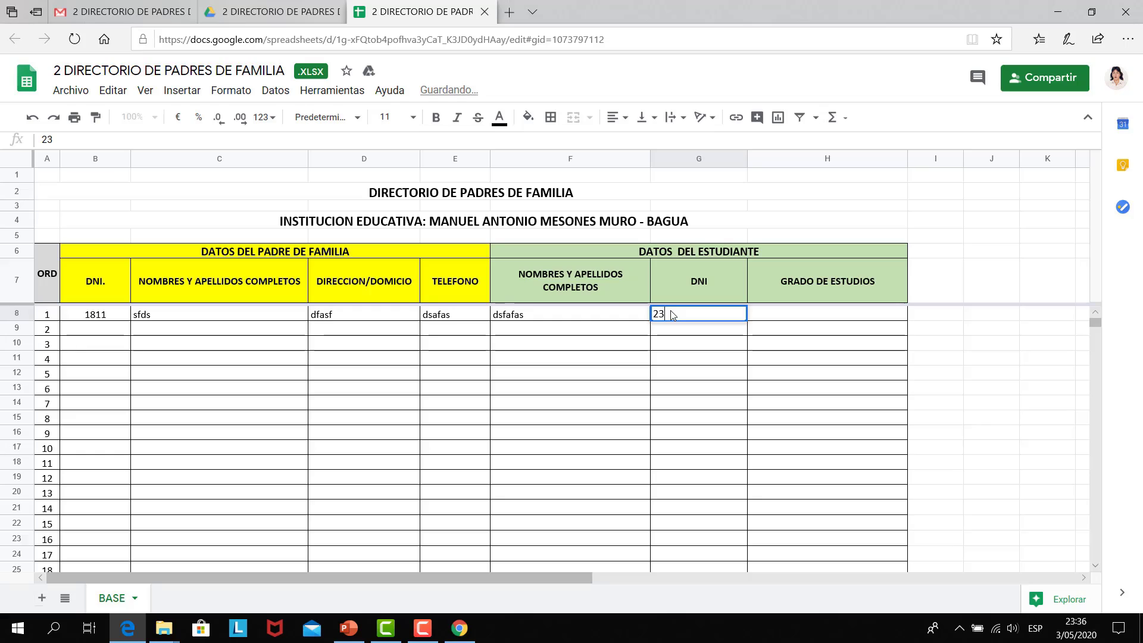
type("45")
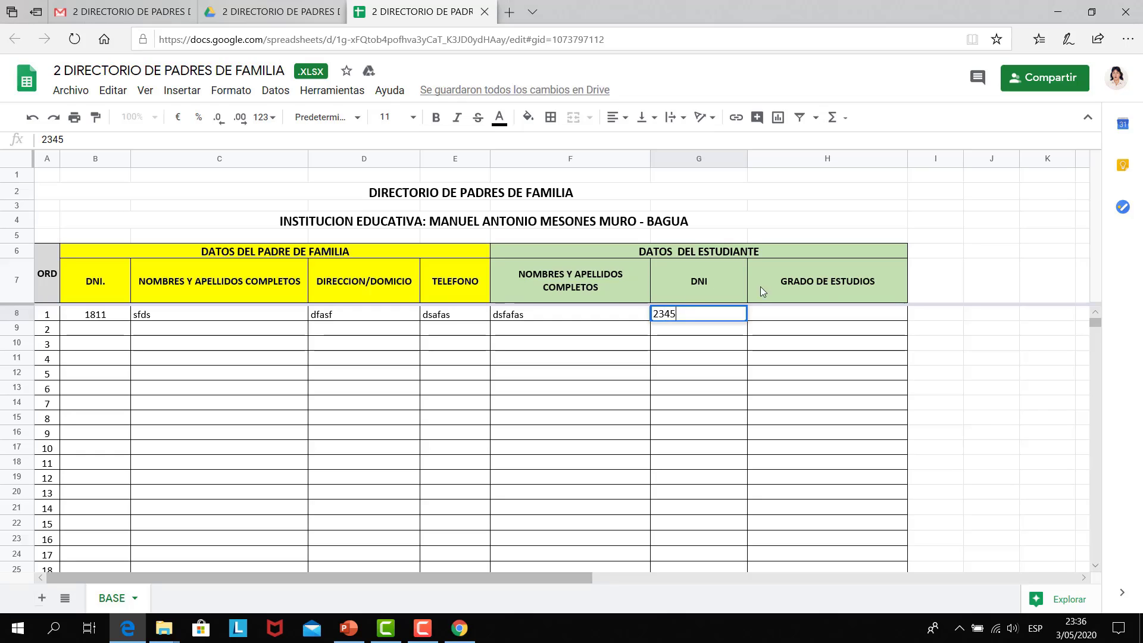
left_click(829, 318)
type("dfsgdsgfsd")
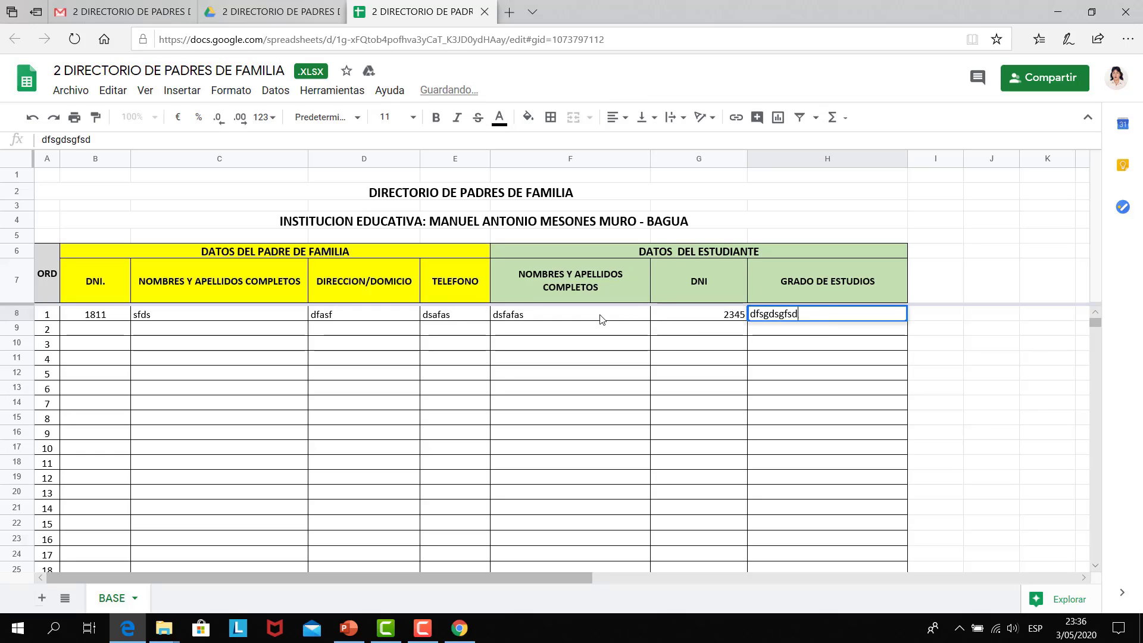
left_click(538, 333)
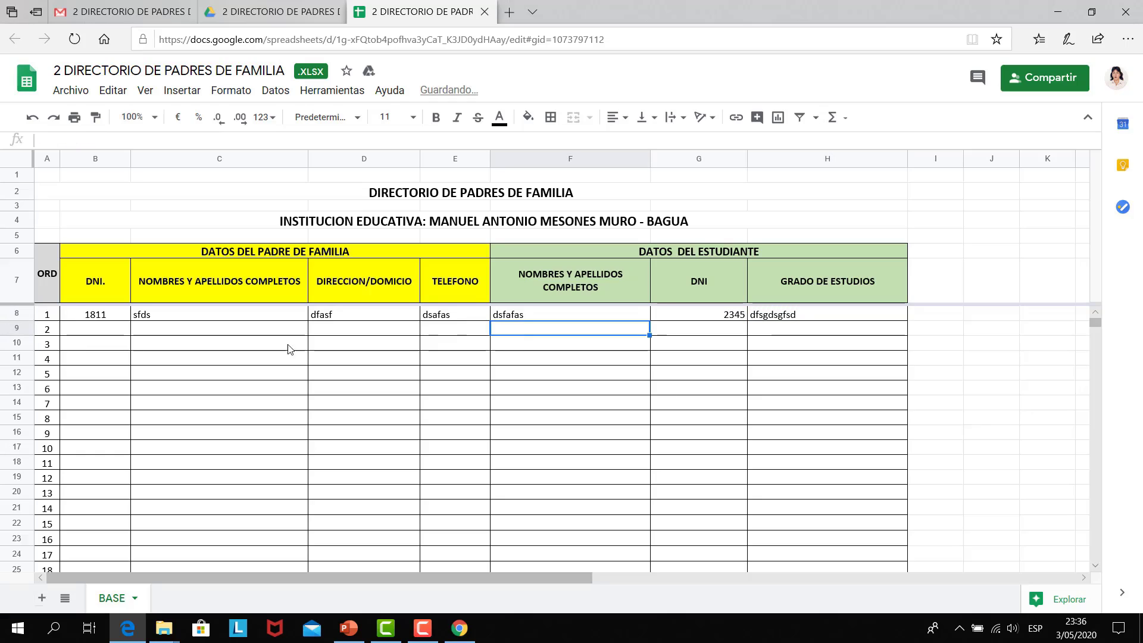
Enter placeholder parent data in row 2 of the directory: DNI, full name, address and phone.
left_click(108, 331)
type("2345")
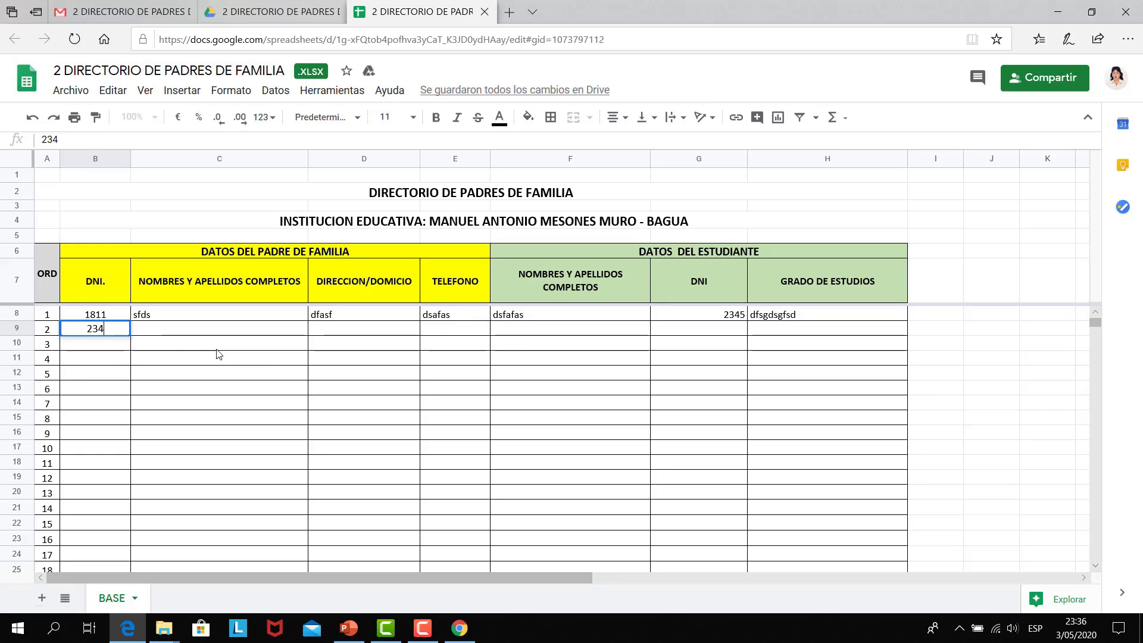
left_click(217, 332)
type("dsfgds")
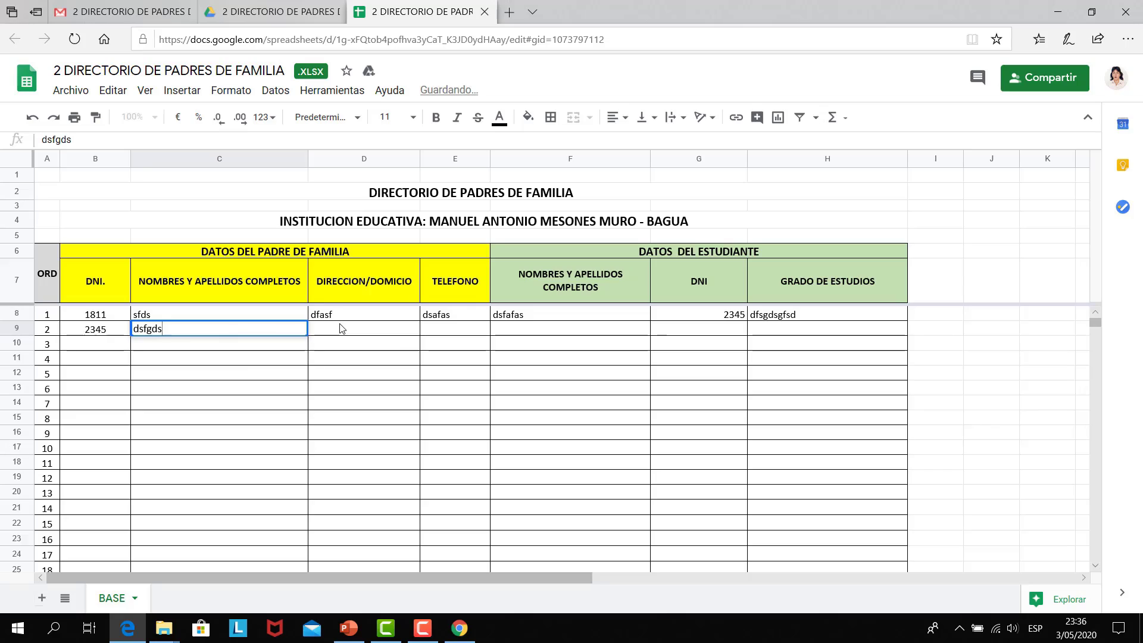
left_click(343, 330)
type("gdfgf")
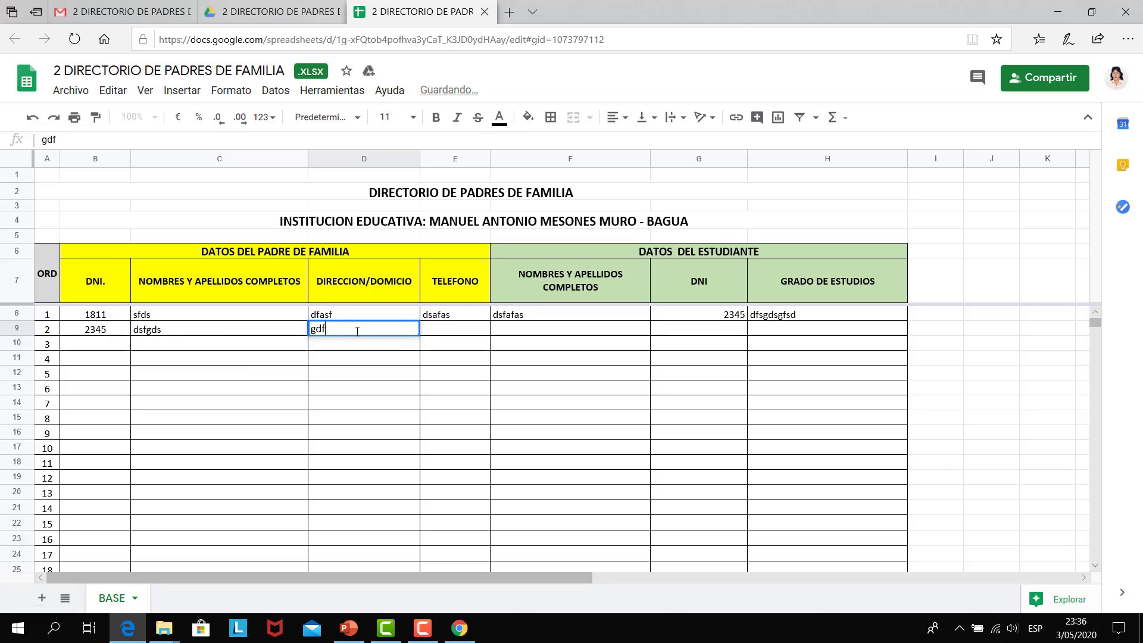
left_click(447, 329)
type("hjg")
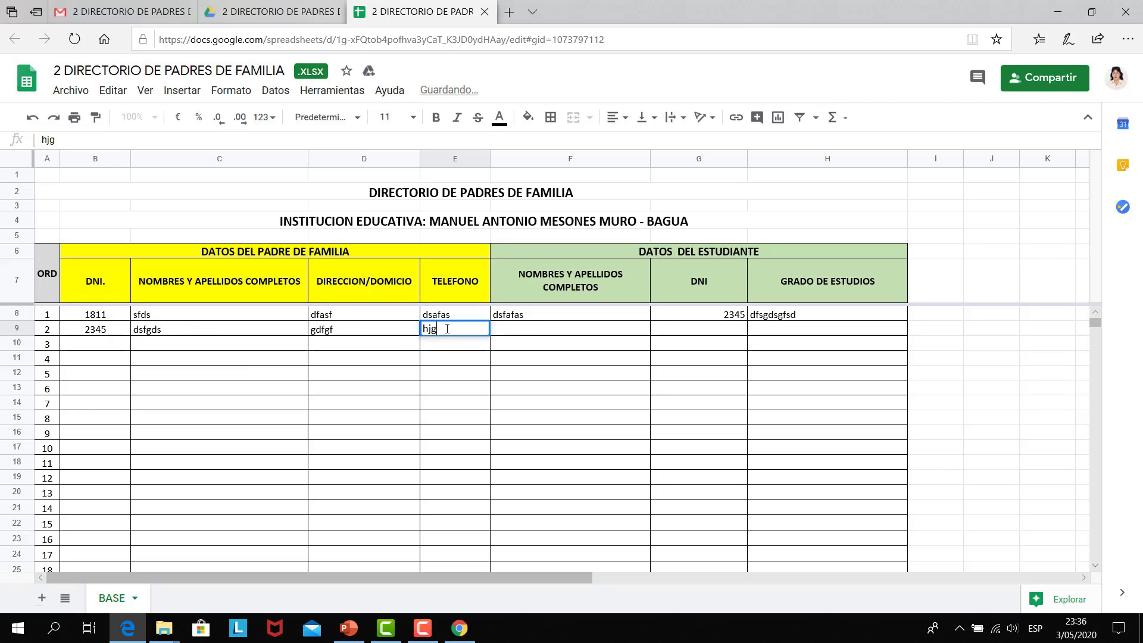
Complete the student's full name and DNI in row 2 with placeholders, set the grade to "gfdhg", and close the spreadsheet.
left_click(510, 332)
type("kjlj")
left_click(704, 327)
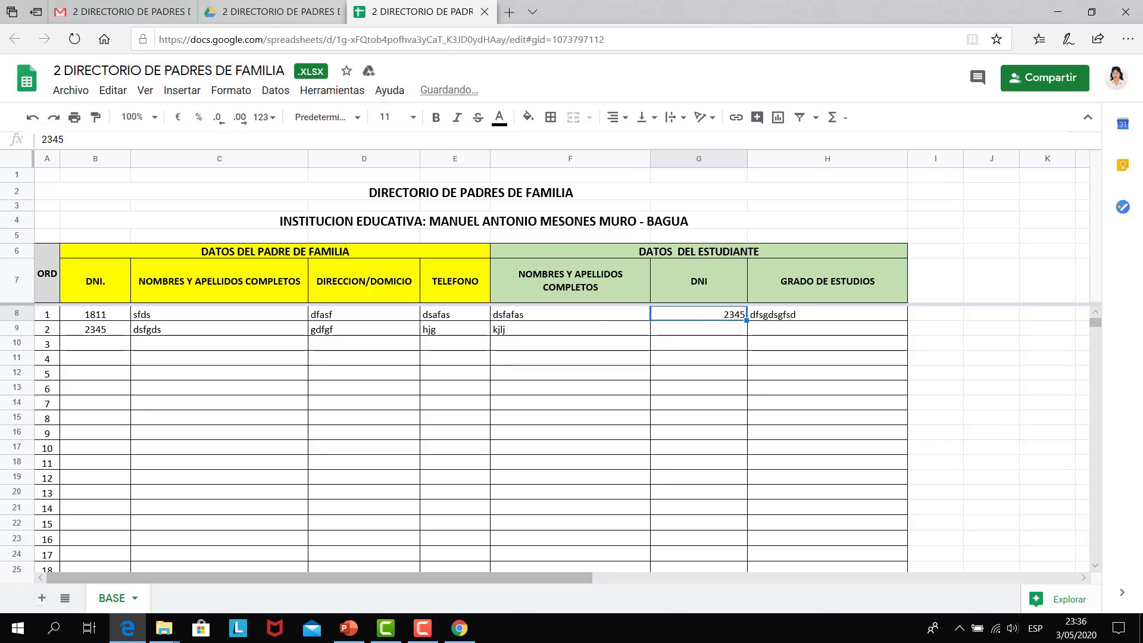
type("4567")
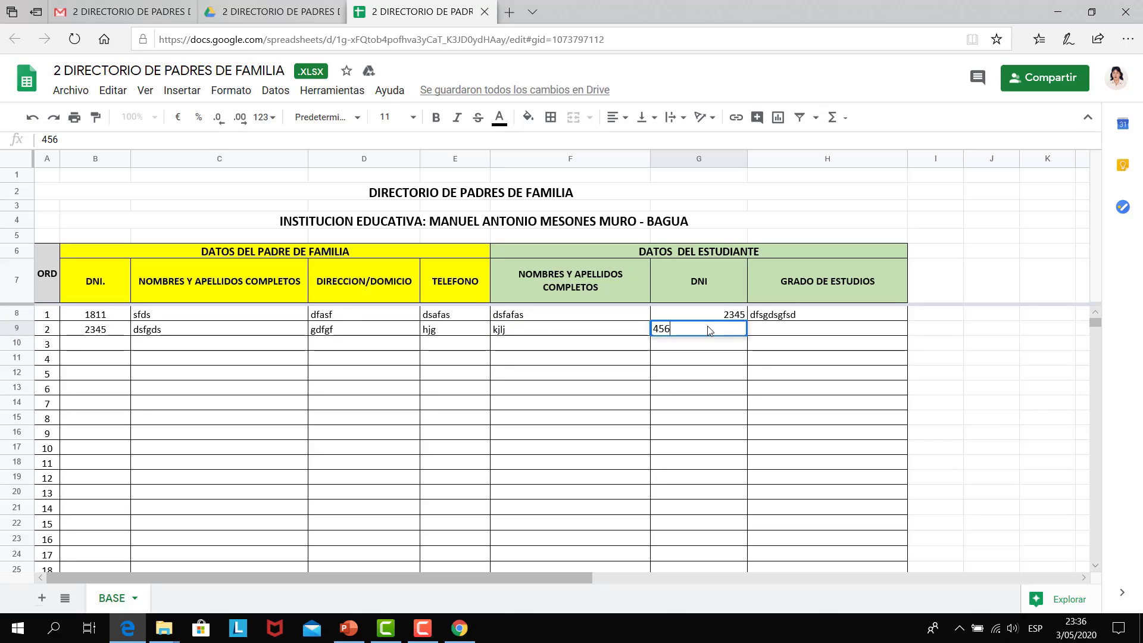
left_click(768, 333)
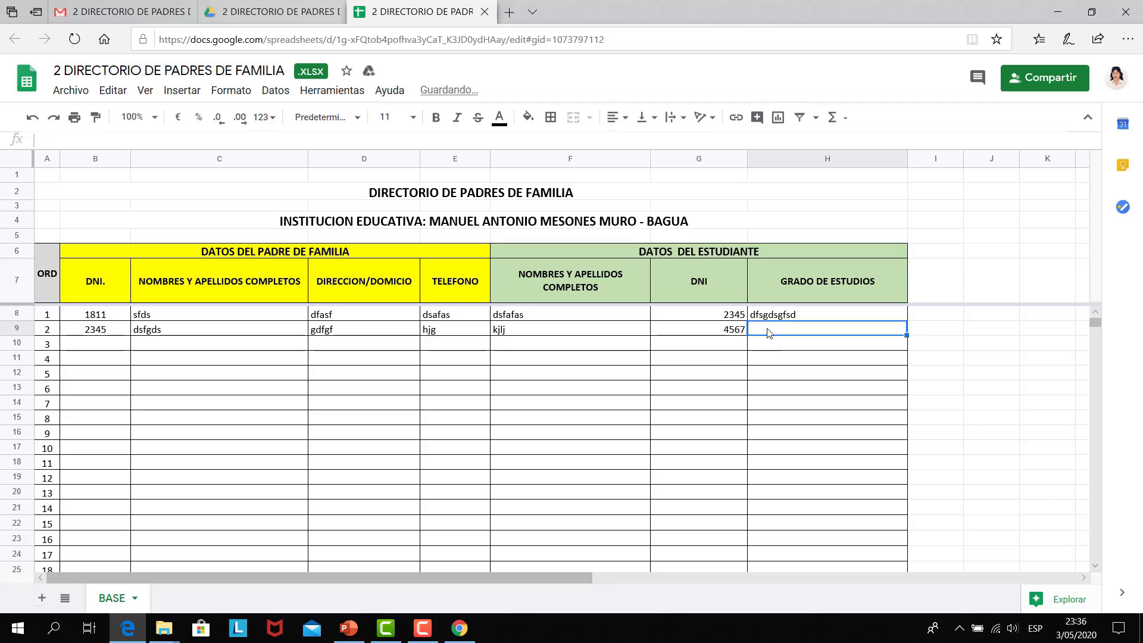
type("gfdhg")
left_click(706, 351)
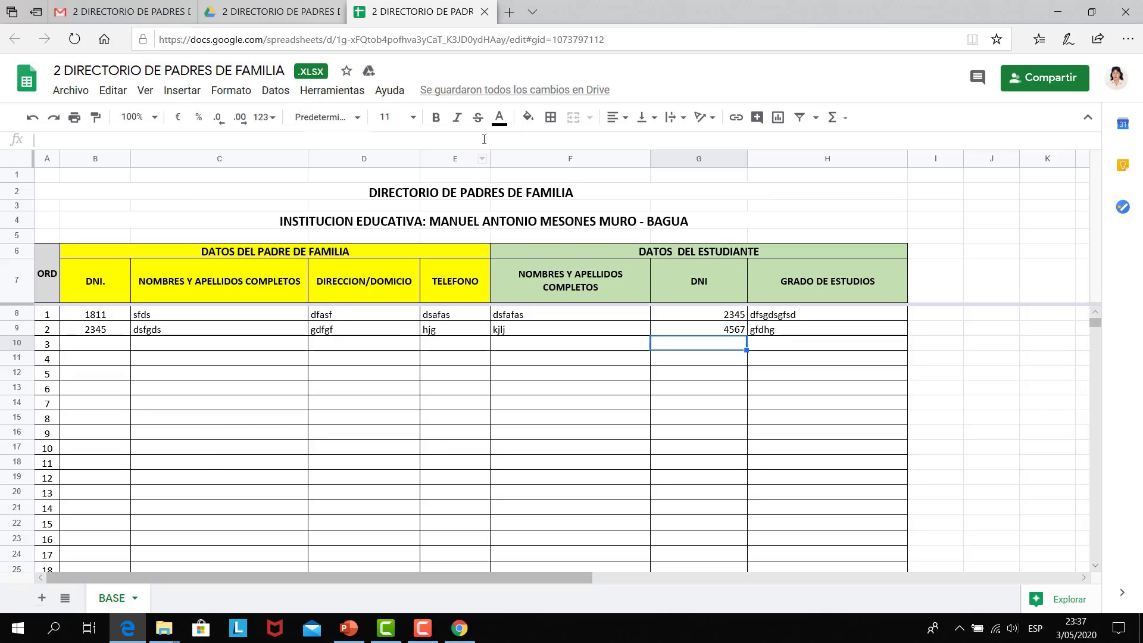
left_click(485, 12)
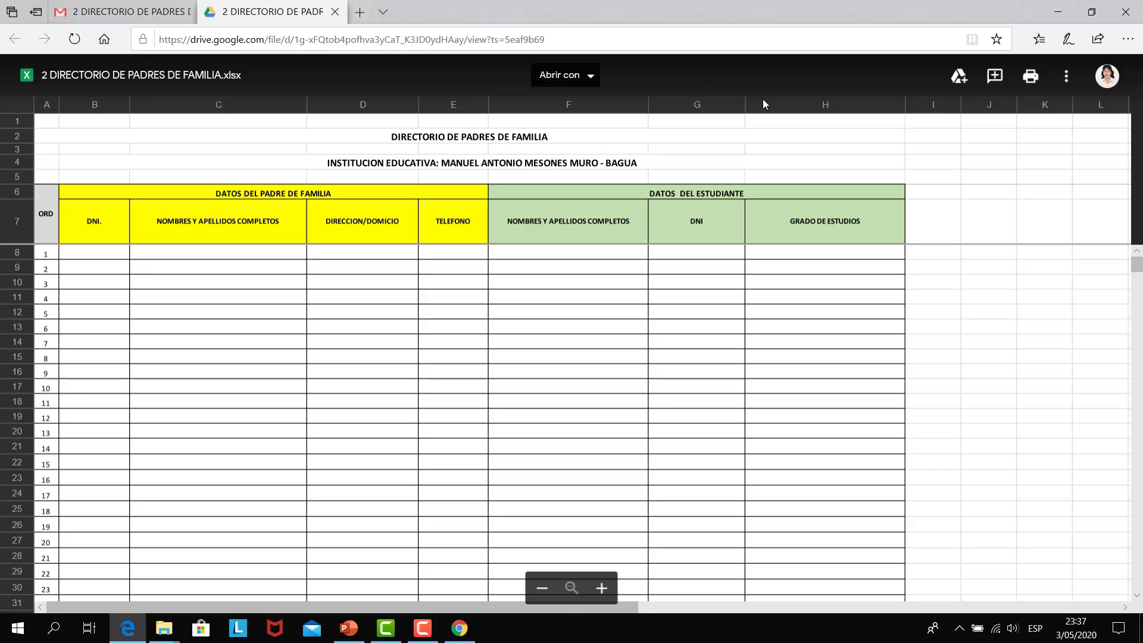
Switch to the Drive window in Chrome, refresh Mi unidad and open 2 DIRECTORIO DE PADRES DE FAMILIA.xlsx with Google Sheets.
left_click(464, 632)
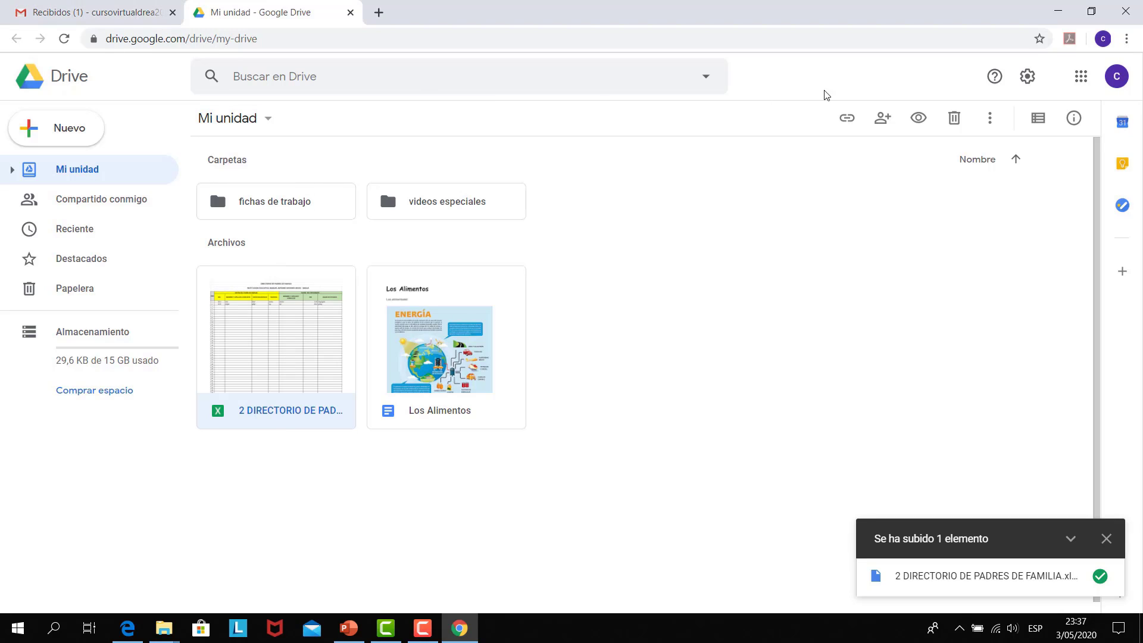
left_click(65, 39)
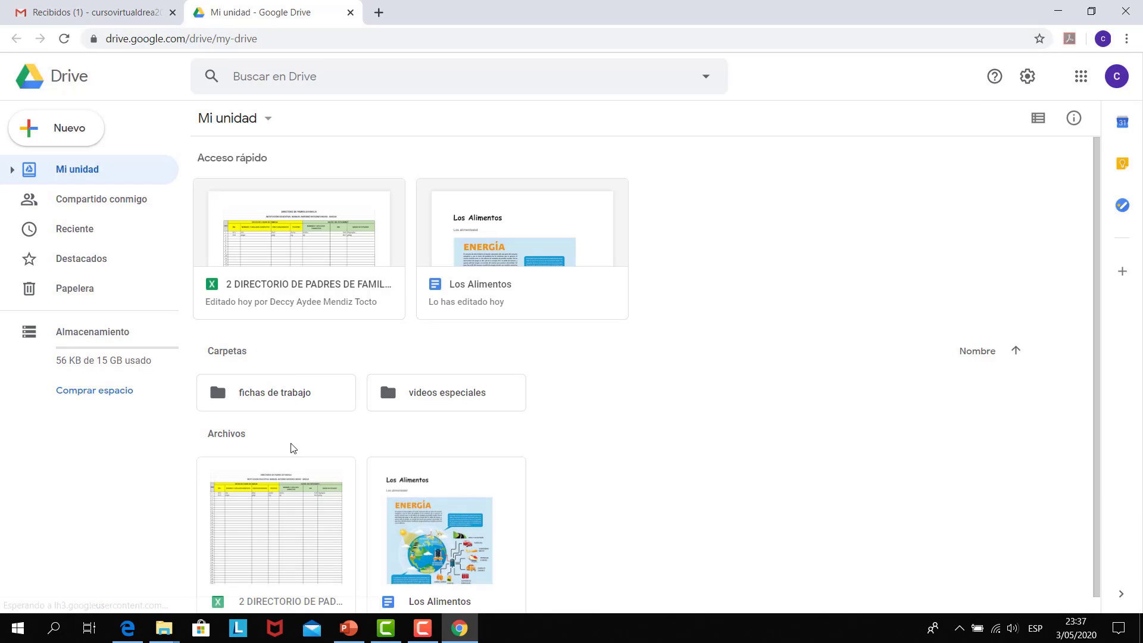
scroll(292, 448, "down", 1)
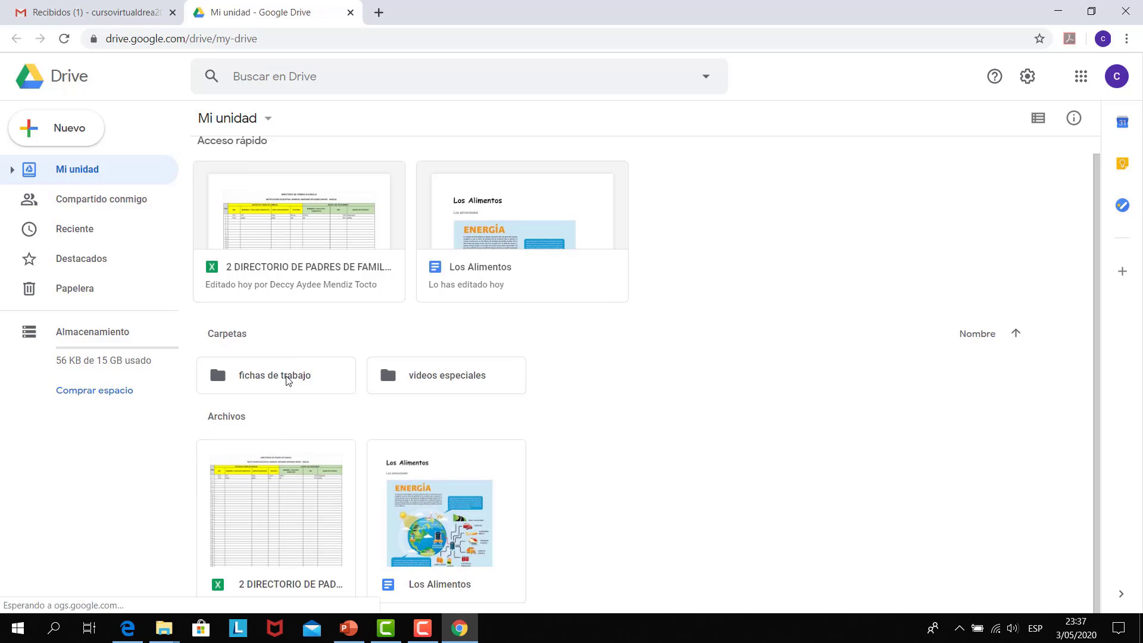
double_click(292, 509)
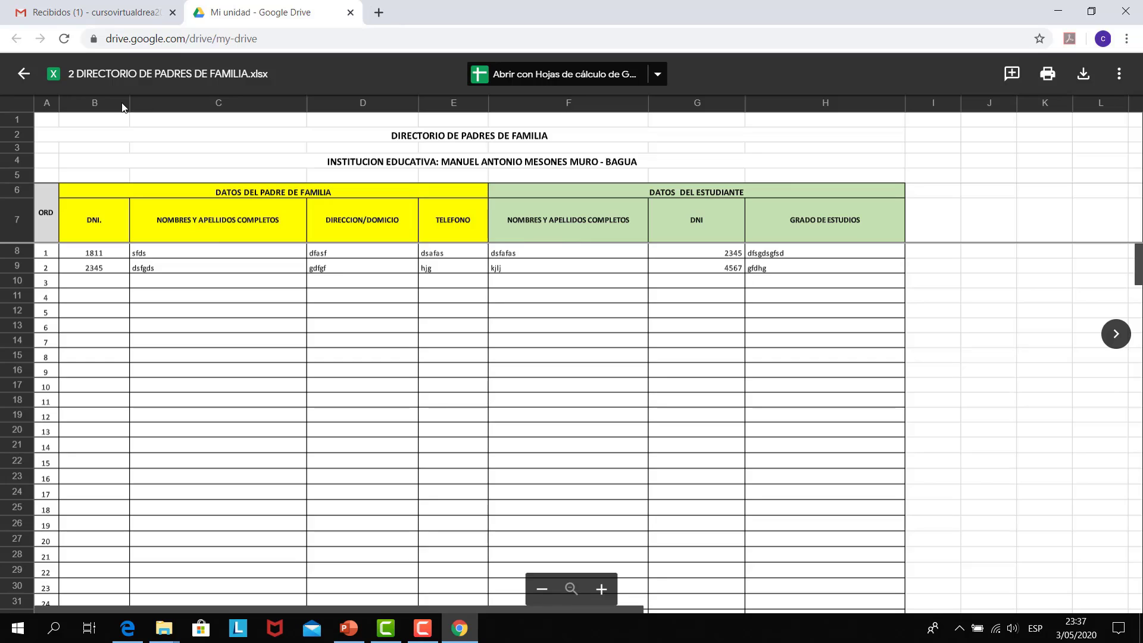
left_click(591, 76)
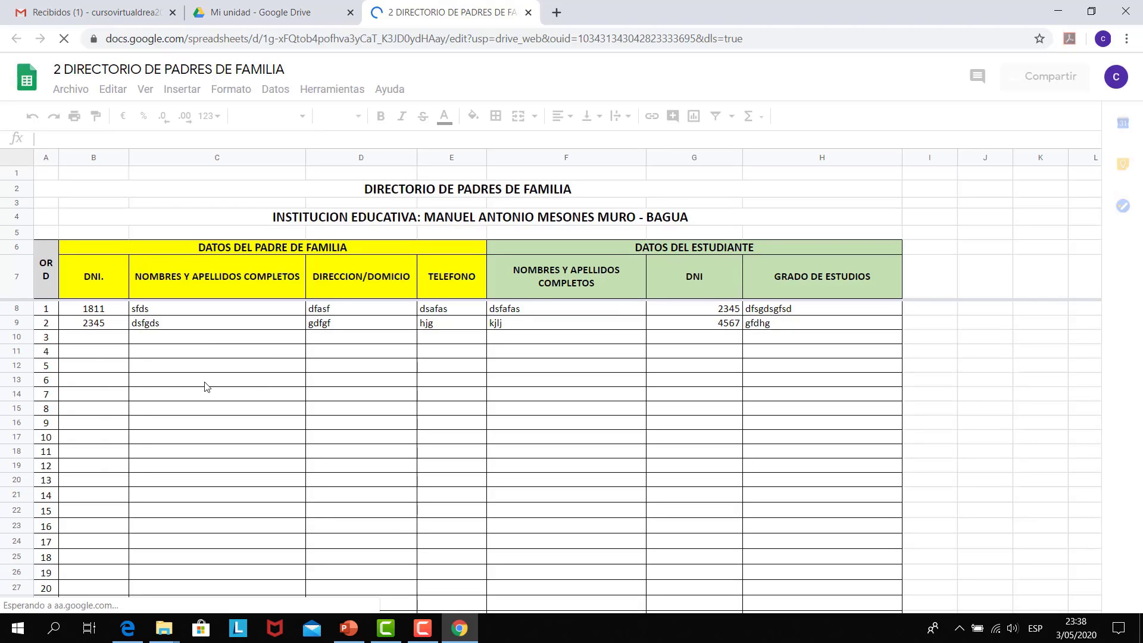
Enter placeholder parent data in row 3 of the directory: DNI, full name, address and phone.
left_click(93, 342)
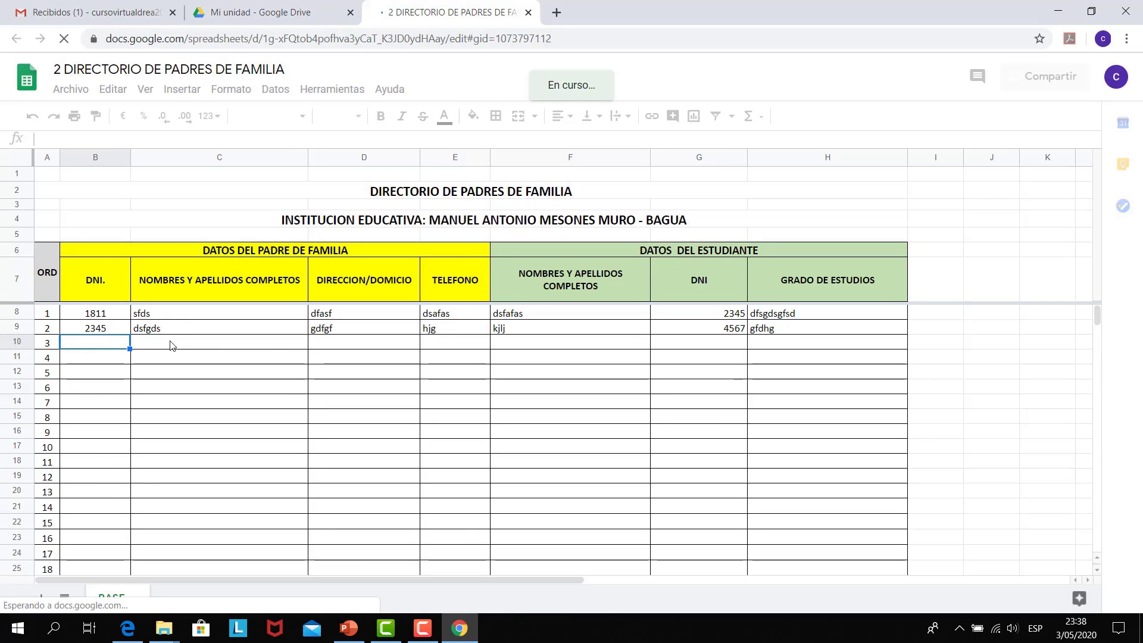
type("adfs")
key("BackSpace")
key("BackSpace")
key("BackSpace")
key("BackSpace")
type("23")
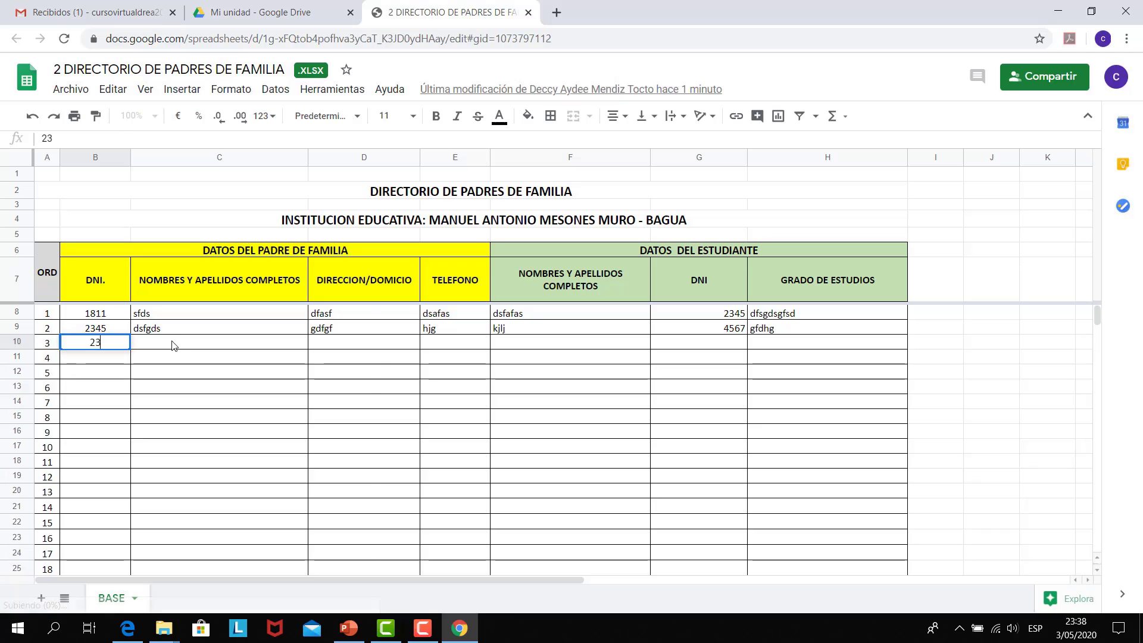
left_click(183, 346)
type("dsfs")
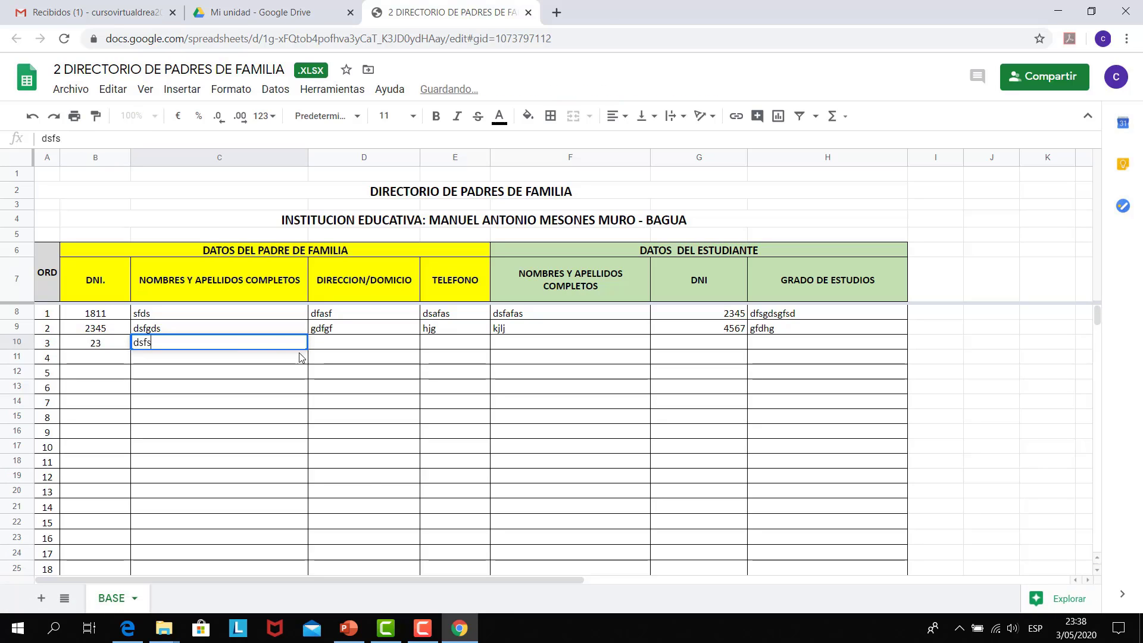
left_click(337, 345)
type("dfsf")
left_click(442, 349)
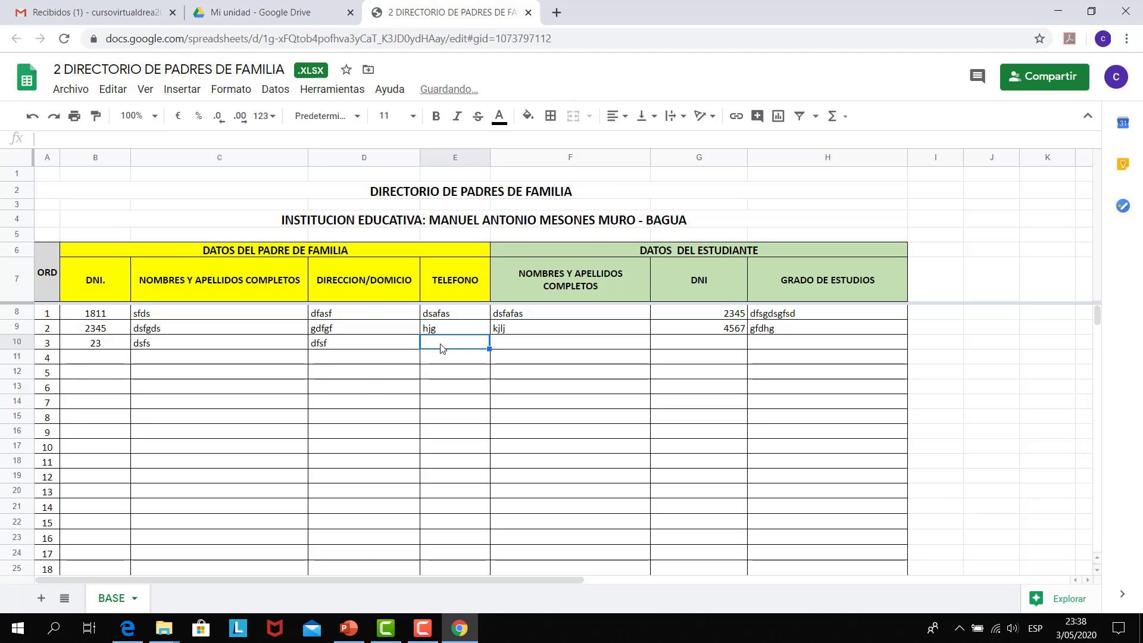
type("fsd")
Complete the student's full name and DNI in row 3 with placeholders and set the grade of studies to "gdf".
left_click(510, 344)
type("dfsf")
left_click(669, 346)
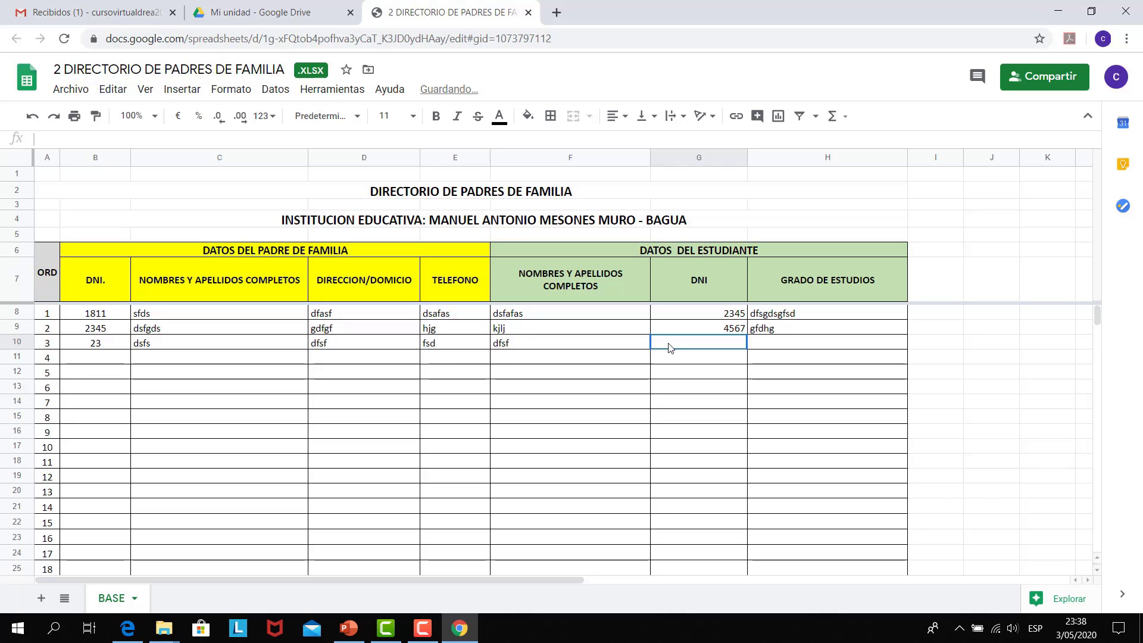
type("234")
left_click(767, 348)
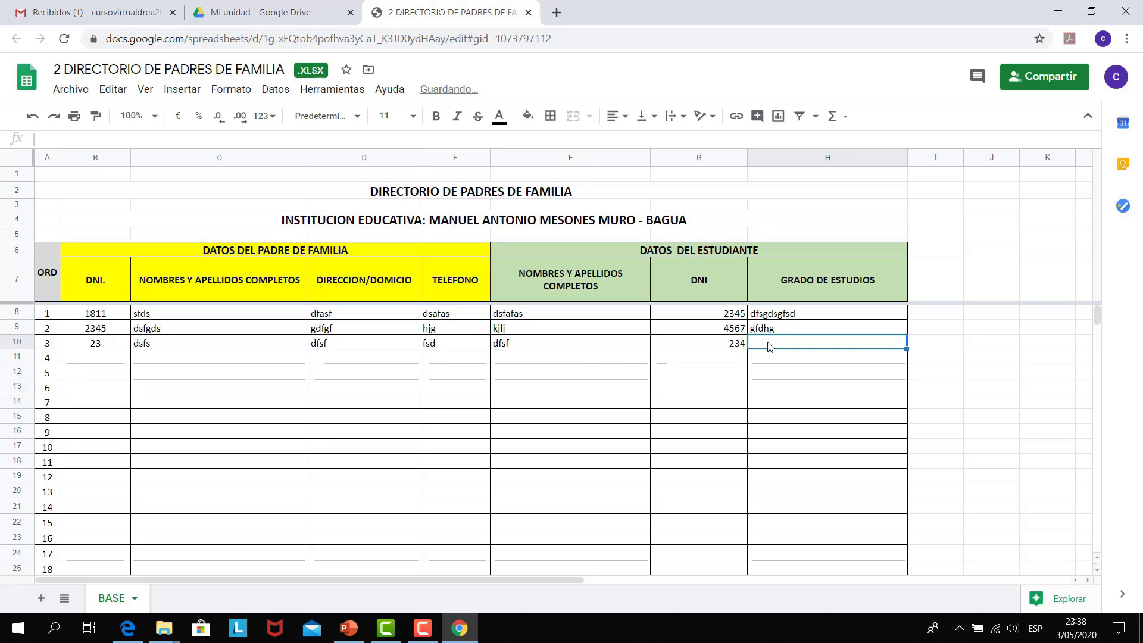
type("gdf")
left_click(545, 361)
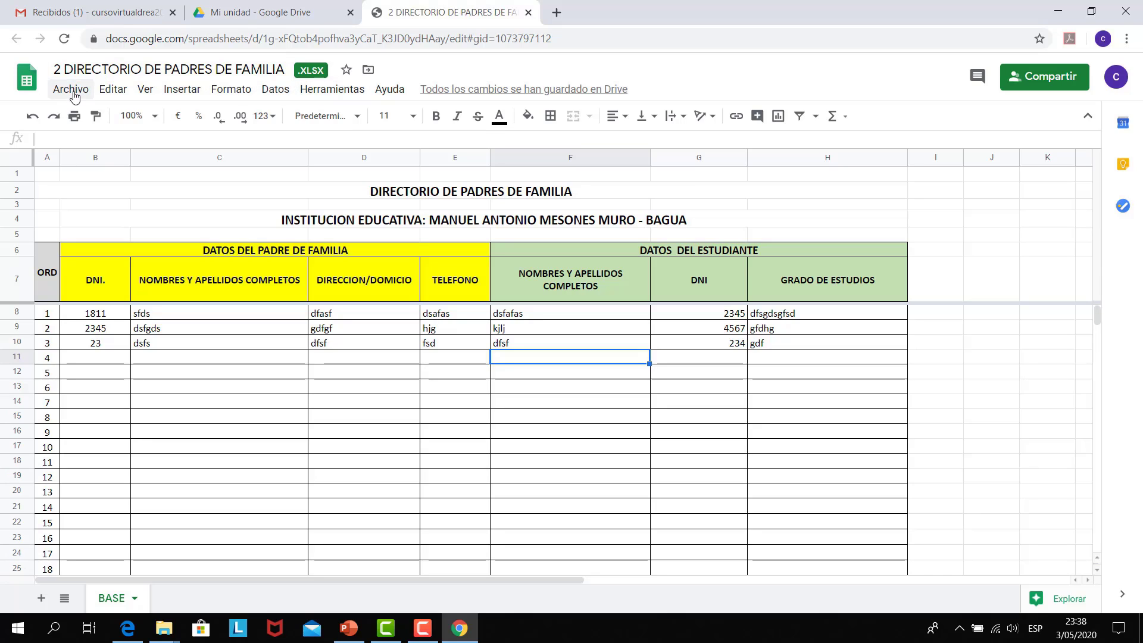
Download the directory as a Microsoft Excel (.xlsx) file and open the downloaded copy in Excel with editing enabled.
left_click(72, 90)
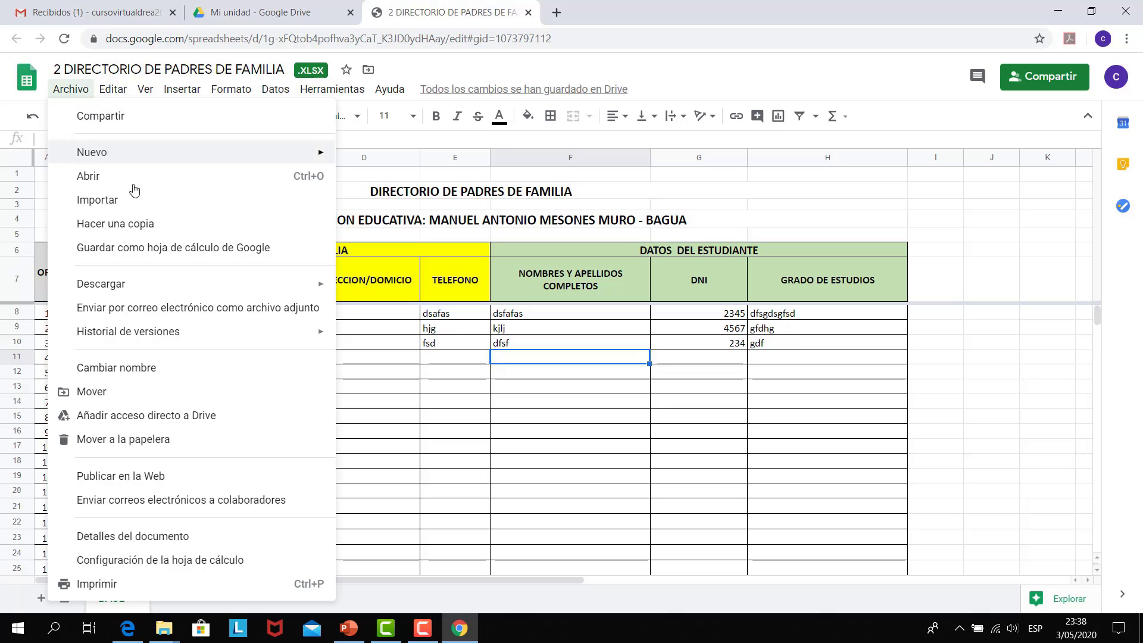
mouse_move(172, 291)
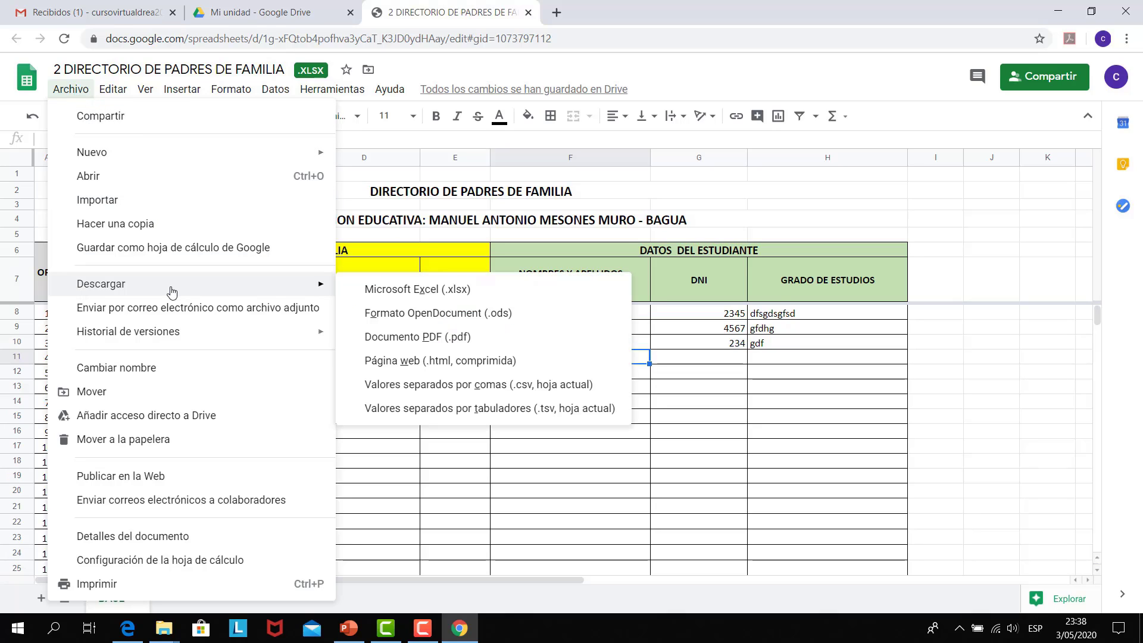
left_click(429, 300)
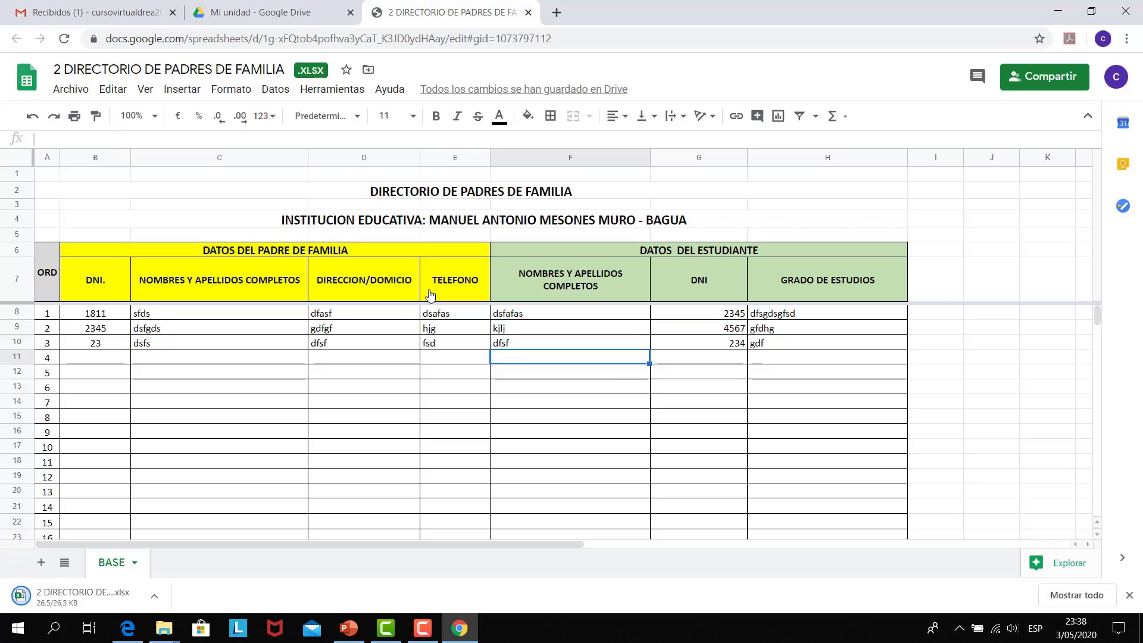
left_click(43, 596)
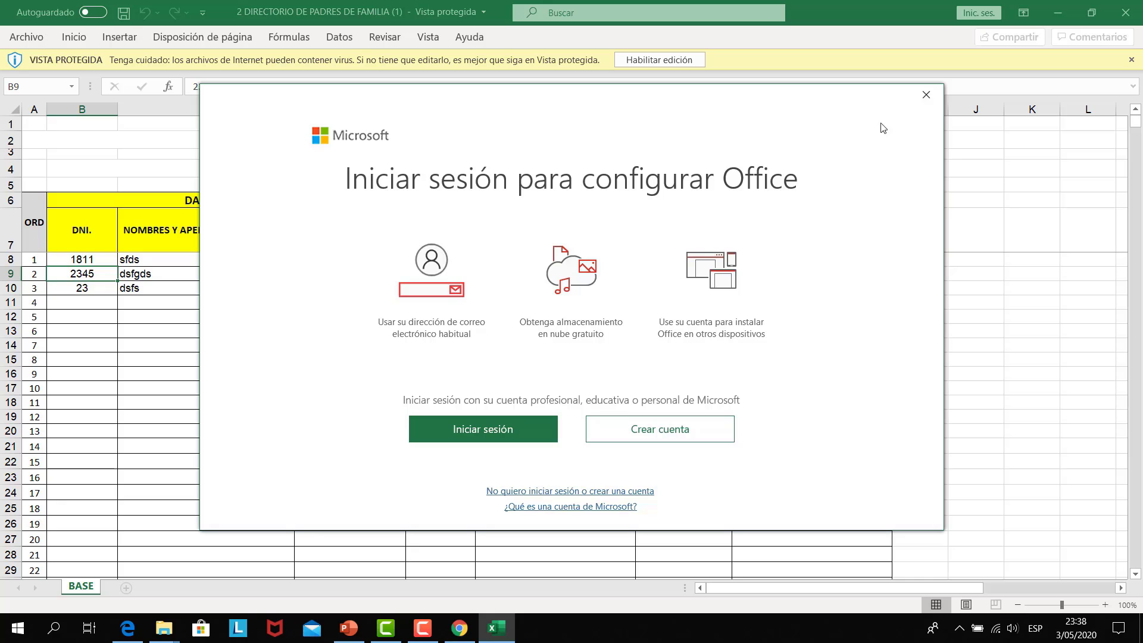
left_click(935, 101)
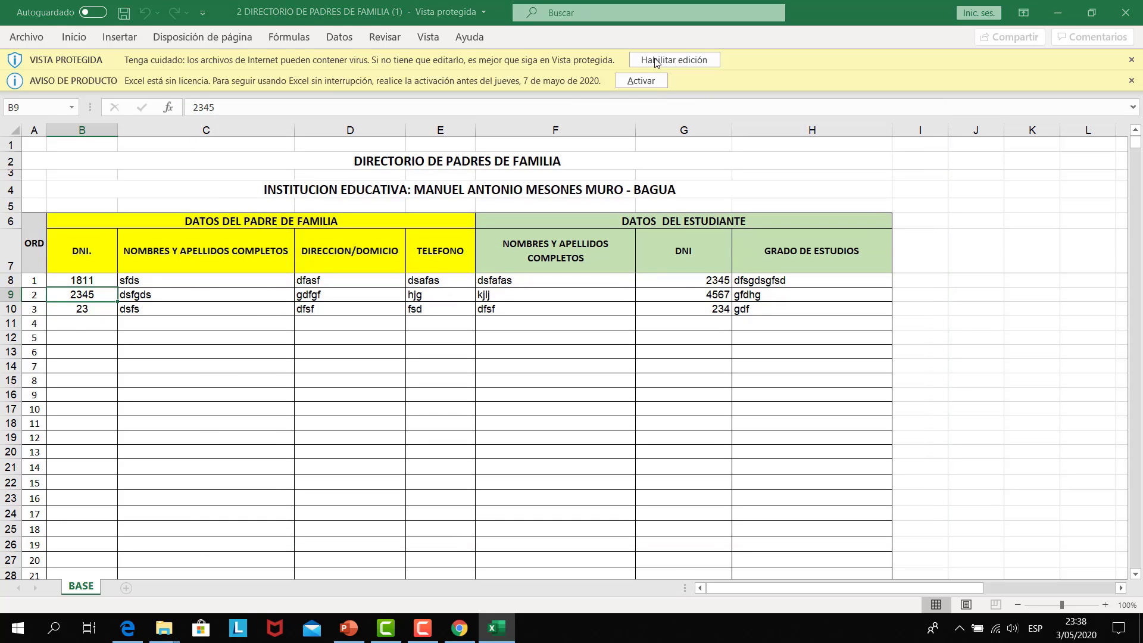
left_click(656, 60)
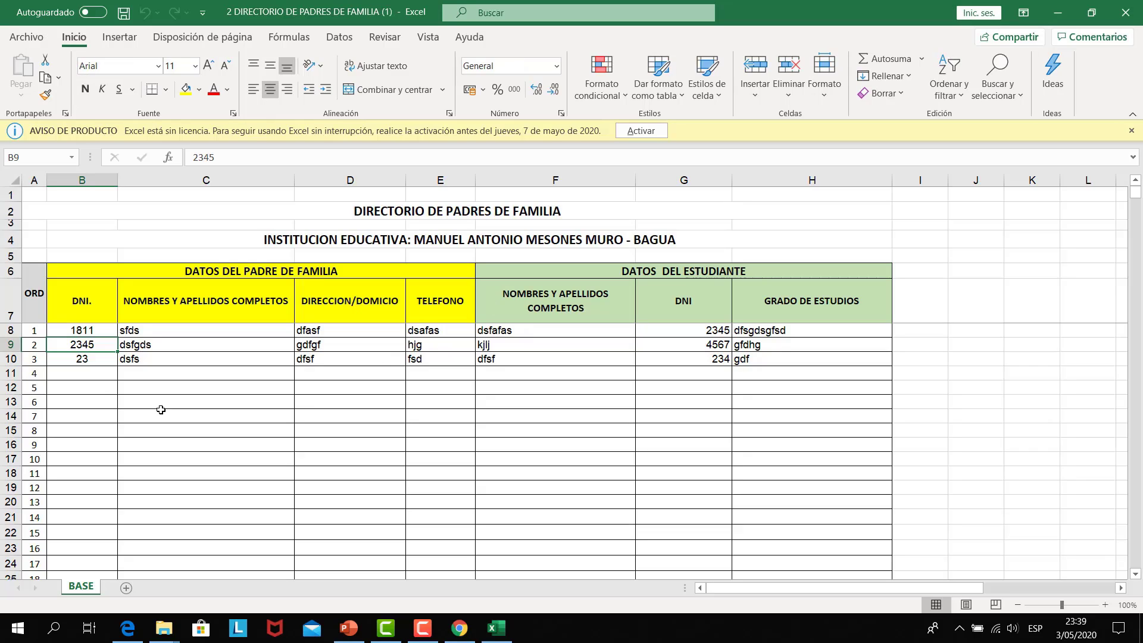
left_click(106, 375)
left_click(187, 376)
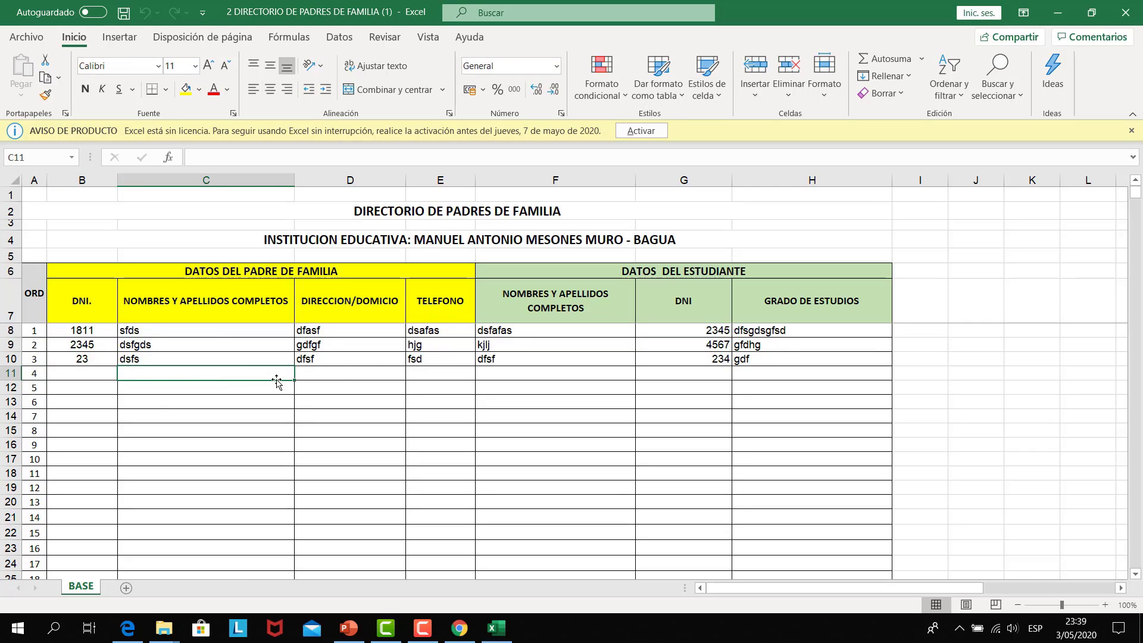
left_click(343, 372)
left_click(438, 369)
left_click(545, 374)
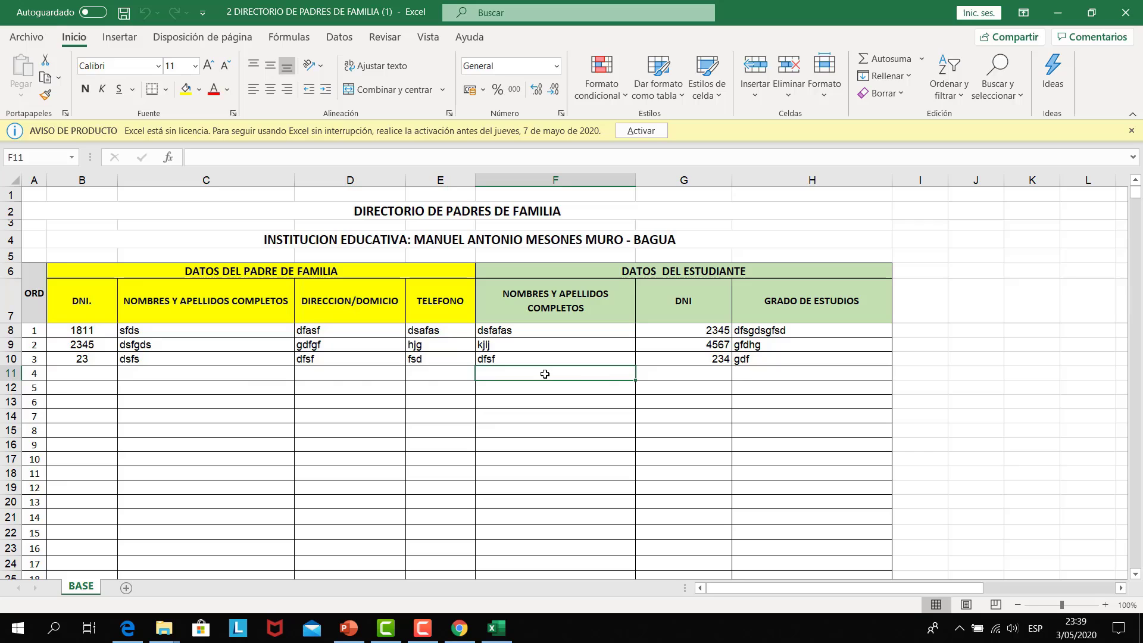
left_click(757, 377)
left_click(737, 426)
left_click(416, 441)
left_click(288, 377)
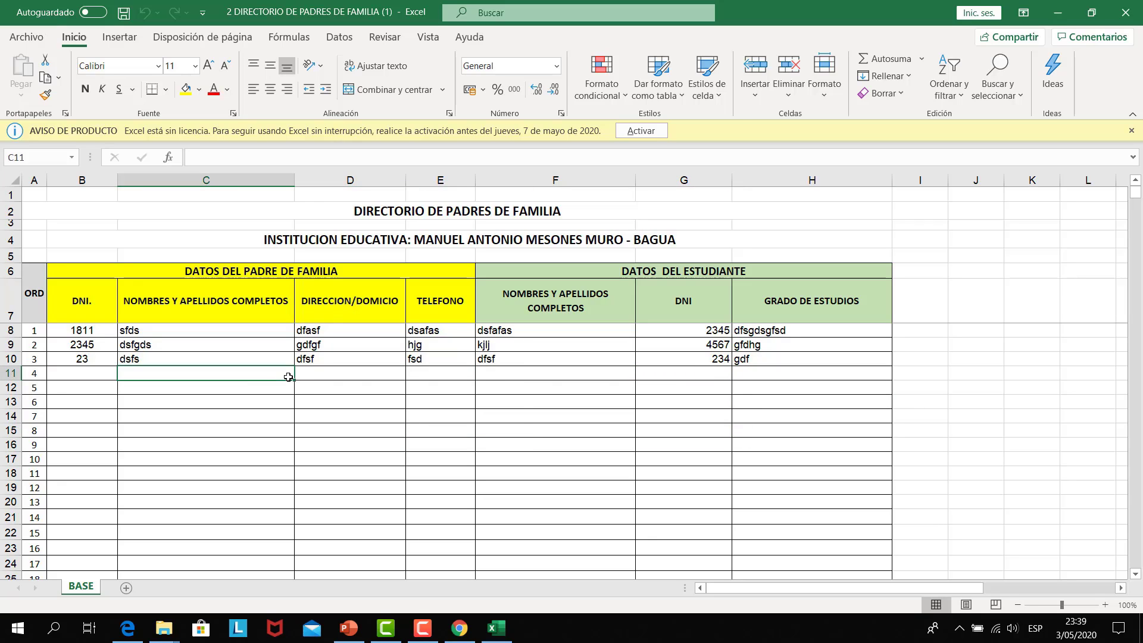
left_click(256, 410)
left_click(341, 384)
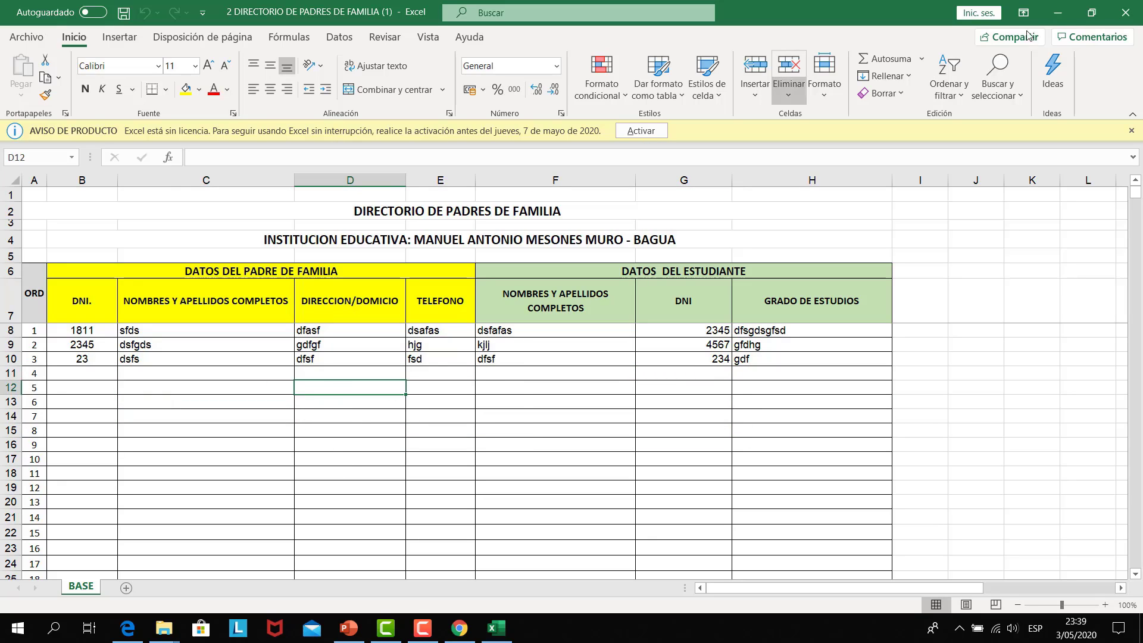
Close the Excel copy and the open directory tabs, and reopen Drive from Gmail.
left_click(1136, 15)
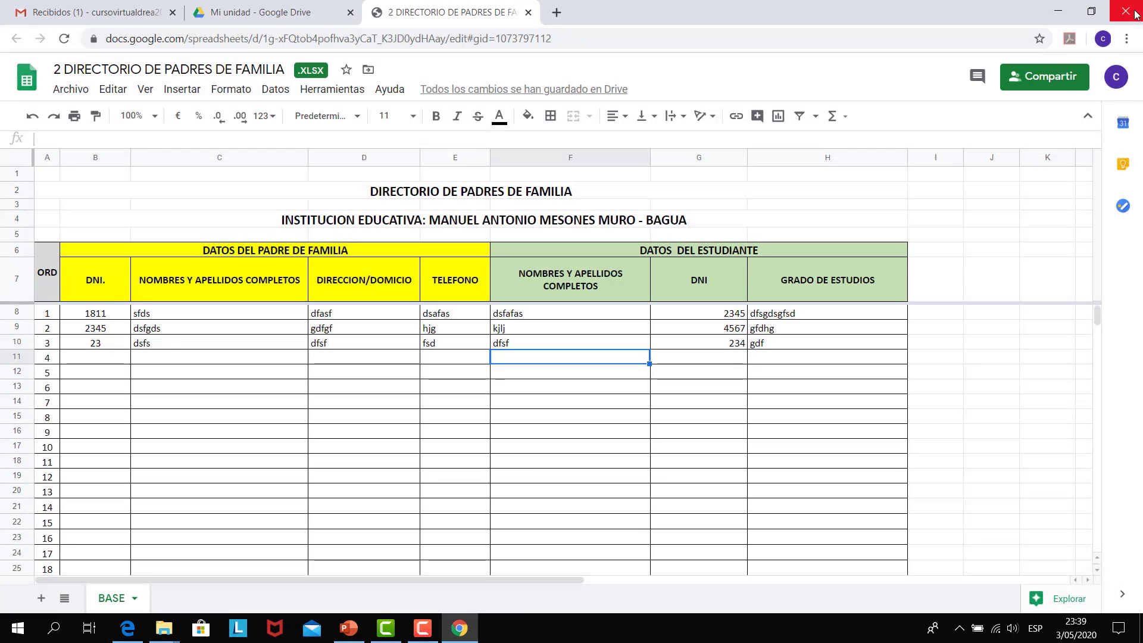
left_click(528, 12)
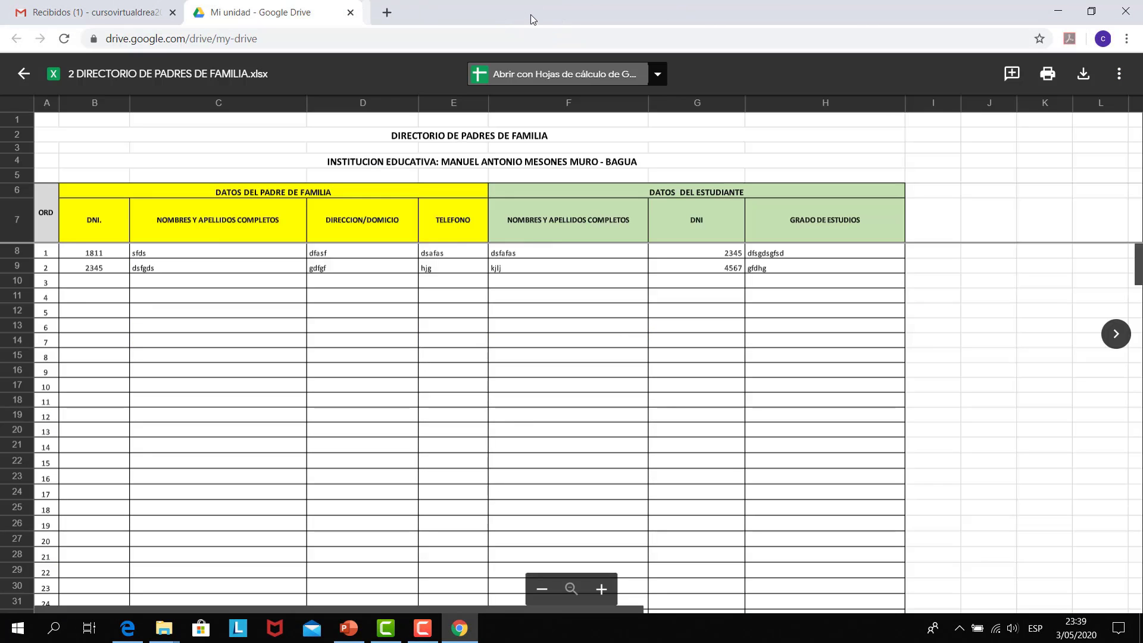
left_click(350, 12)
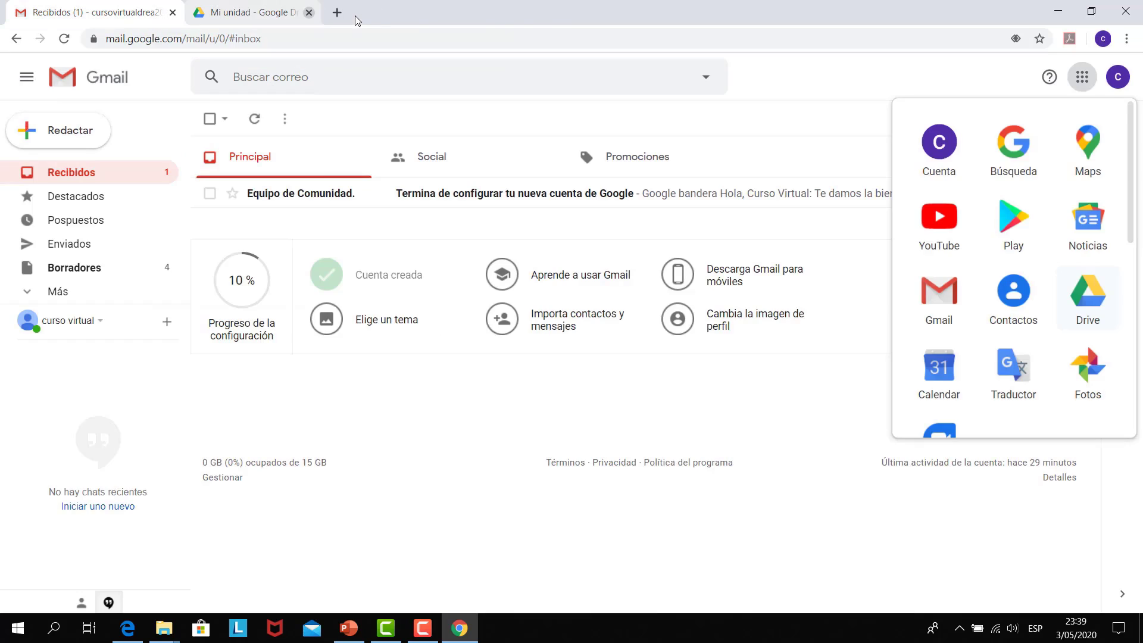
left_click(1083, 77)
left_click(1085, 302)
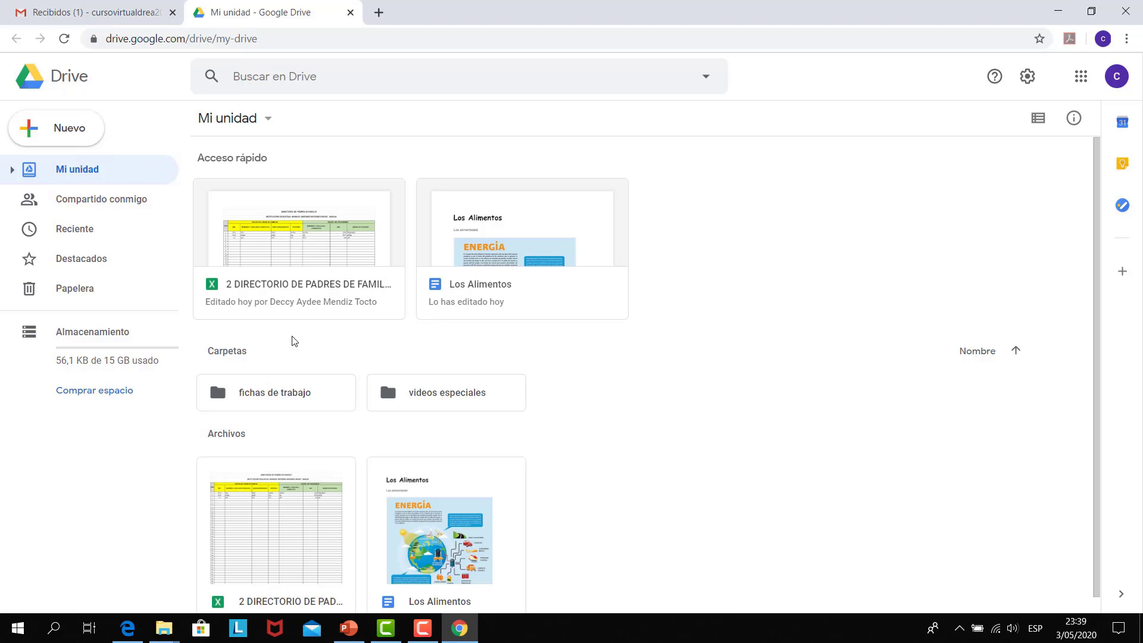
Upload the folder "archivo audio" from MATERIAL CURSO VIRTUAL to Mi unidad.
scroll(311, 351, "down", 1)
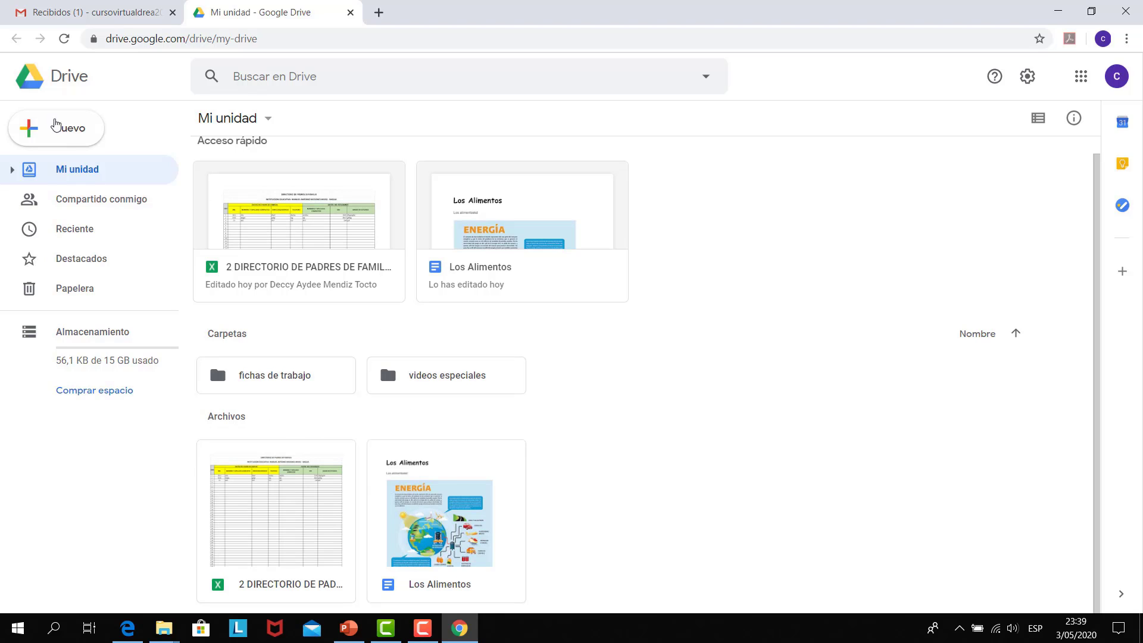
left_click(79, 139)
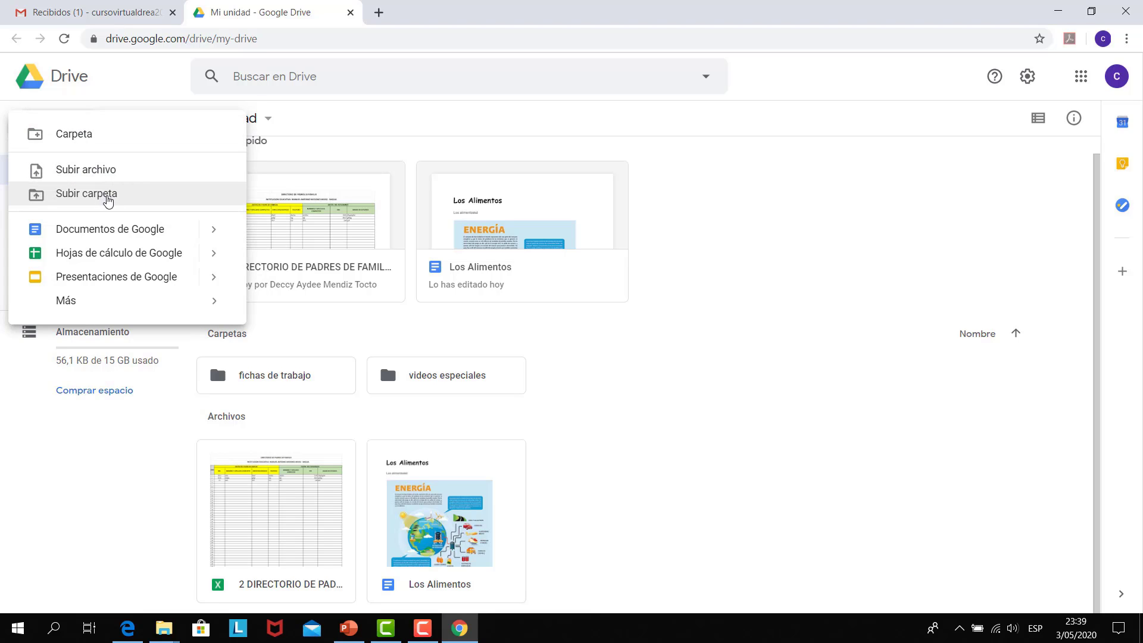
left_click(108, 200)
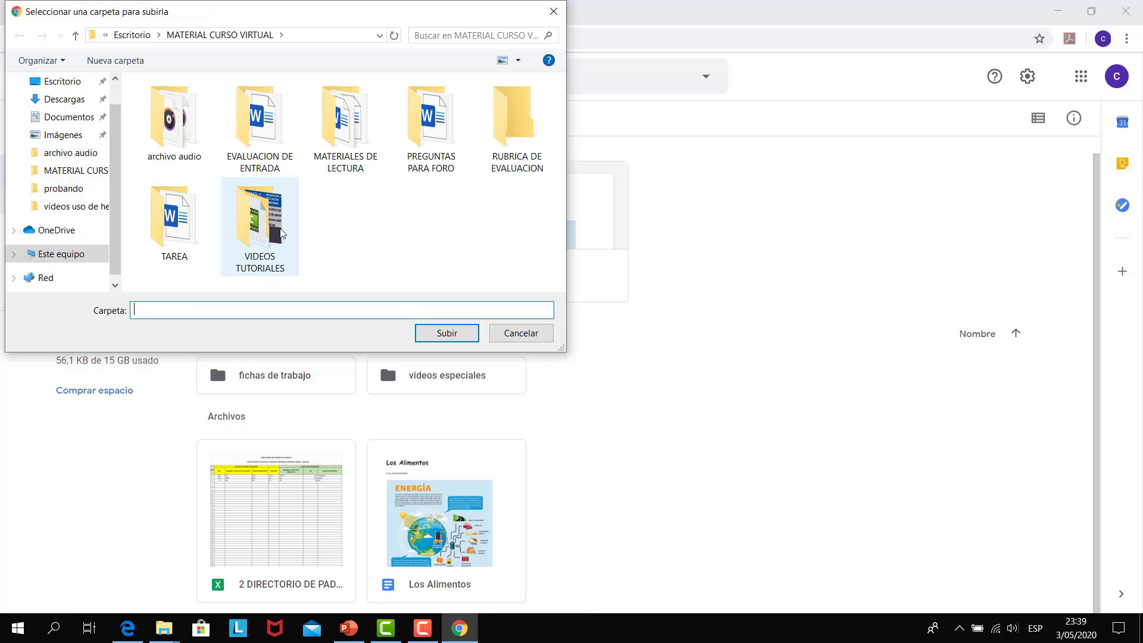
left_click(186, 126)
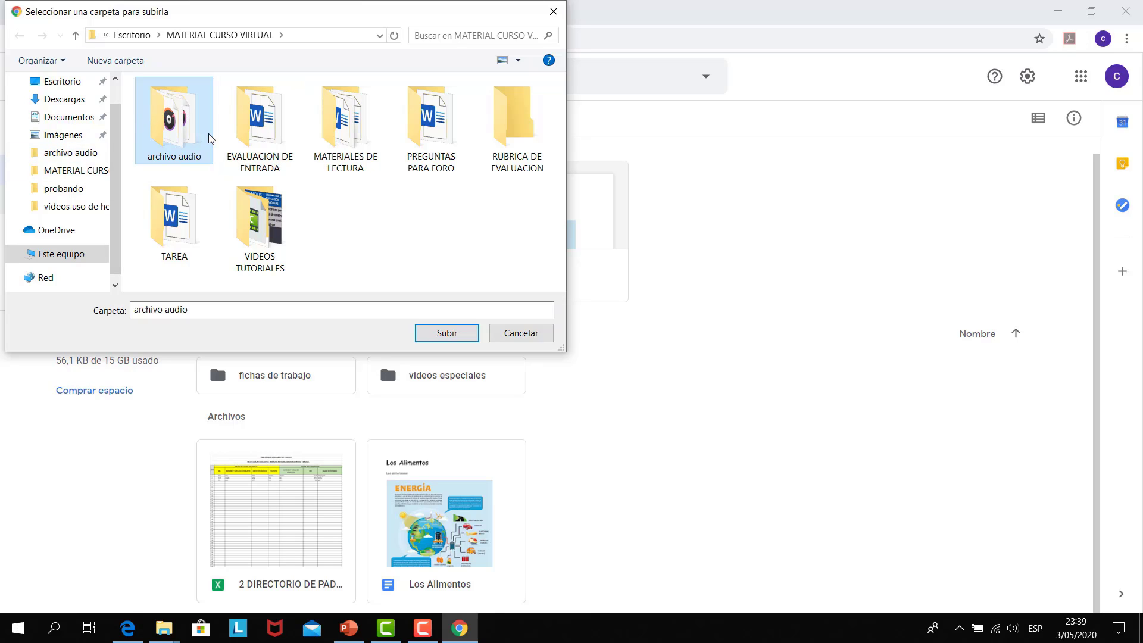
left_click(462, 333)
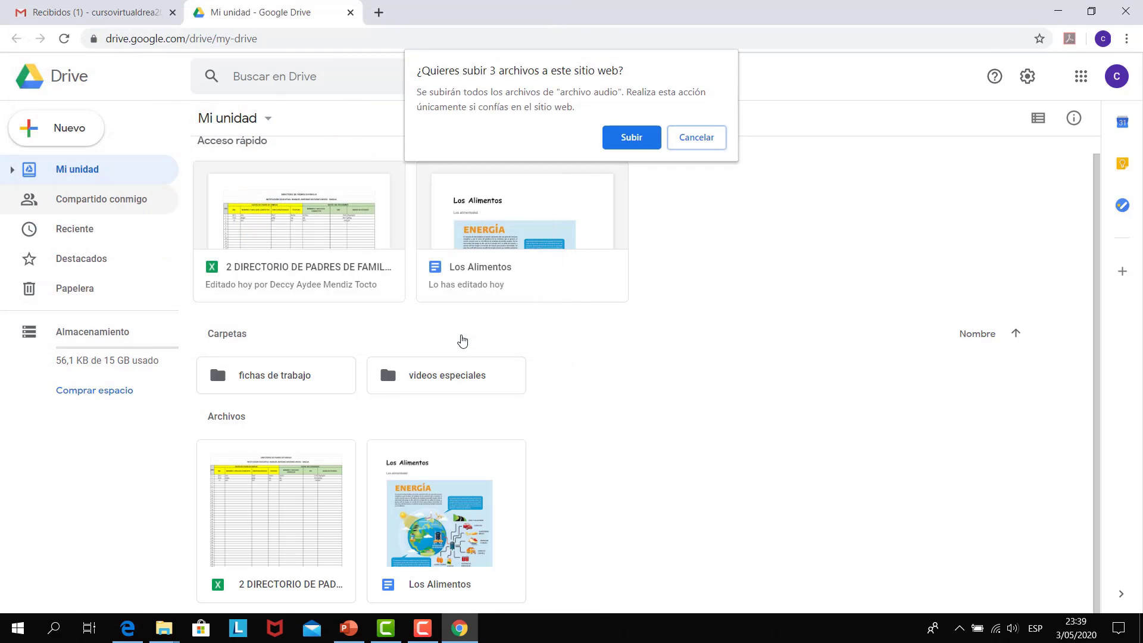
left_click(632, 138)
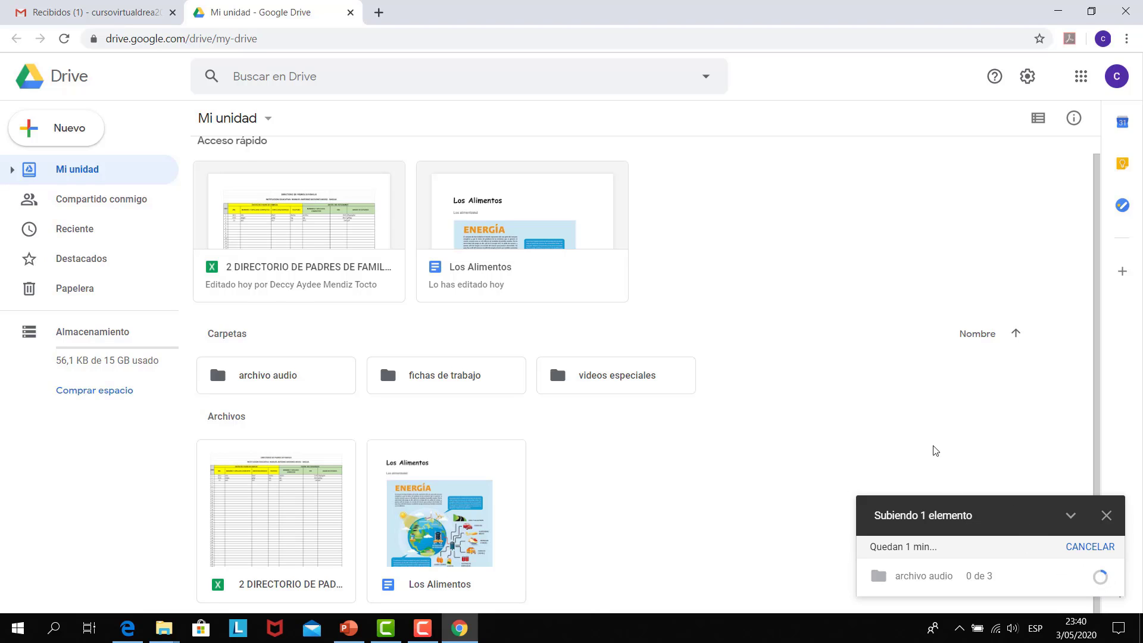
Upload the Word file "aprendamos a cuidar el medio ambiente" from MATERIAL CURSO VIRTUAL into the "fichas de trabajo" folder.
scroll(569, 258, "up", 1)
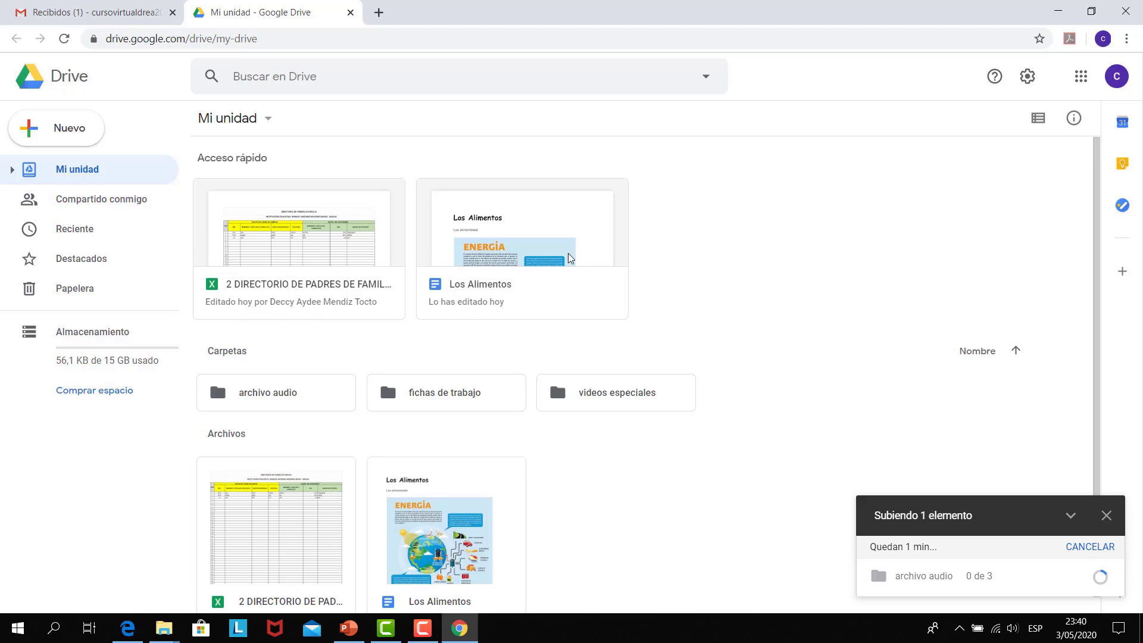
double_click(438, 395)
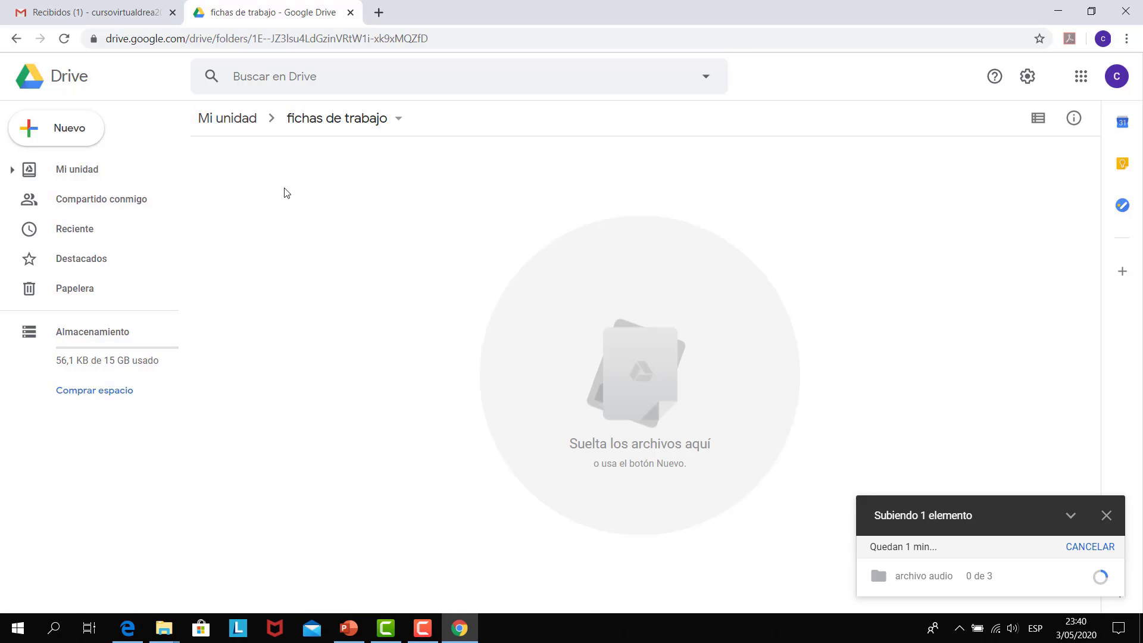
left_click(64, 129)
left_click(113, 171)
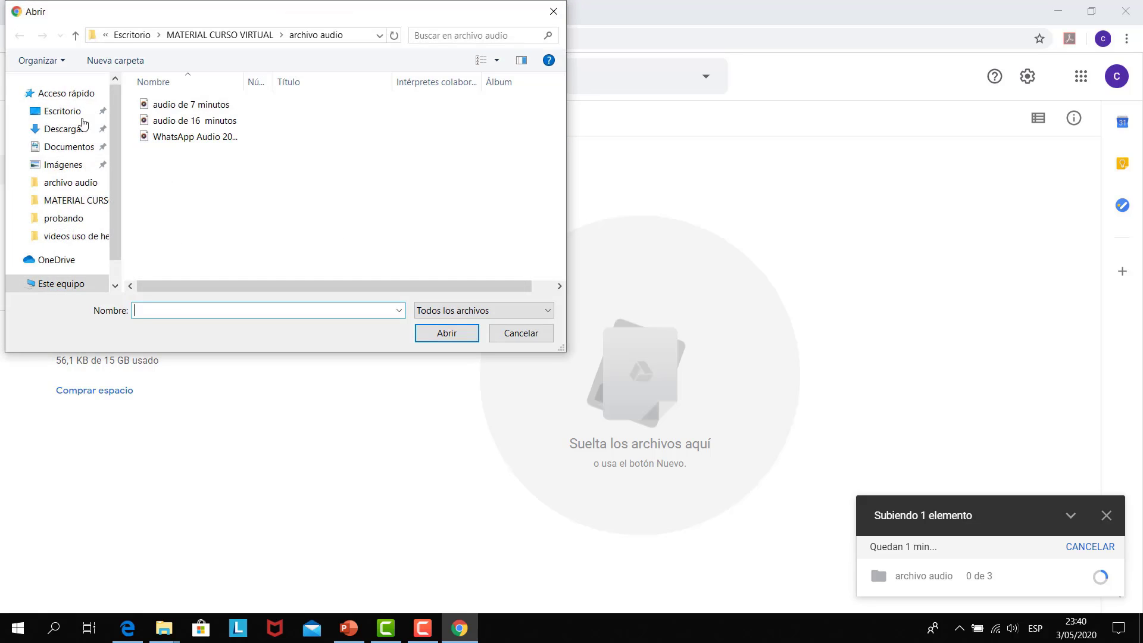
left_click(75, 37)
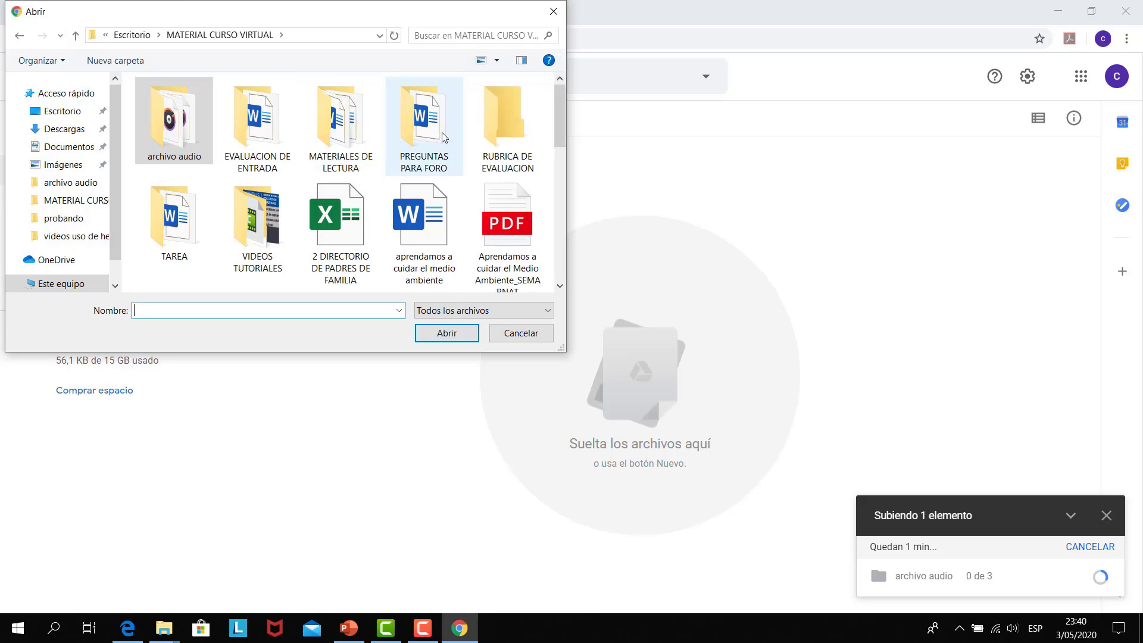
scroll(472, 249, "down", 1)
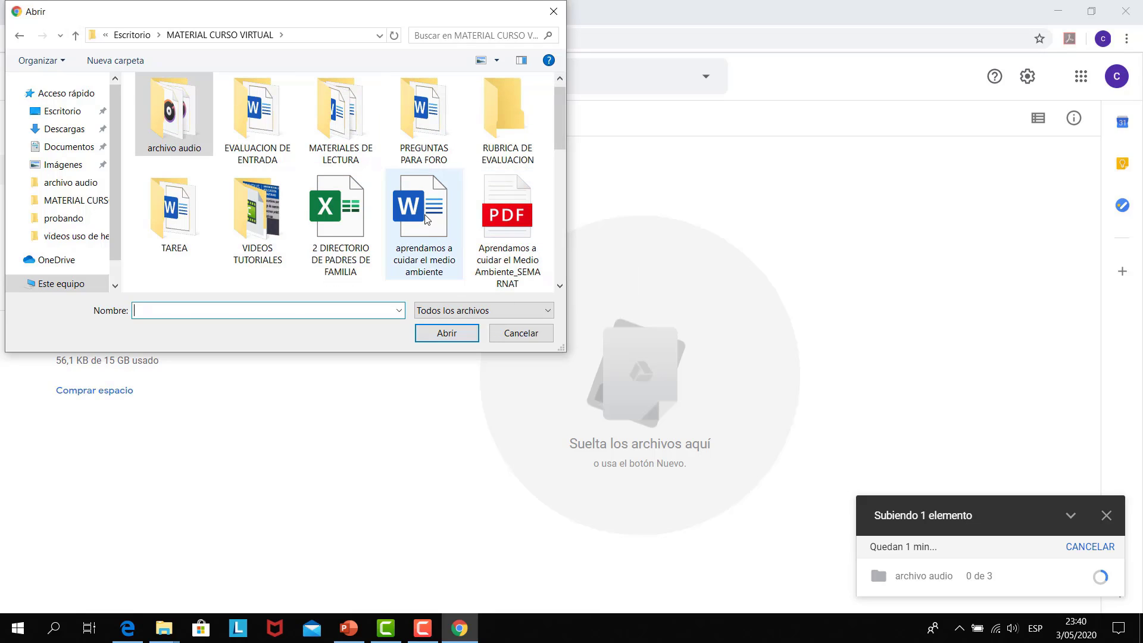
left_click(426, 218)
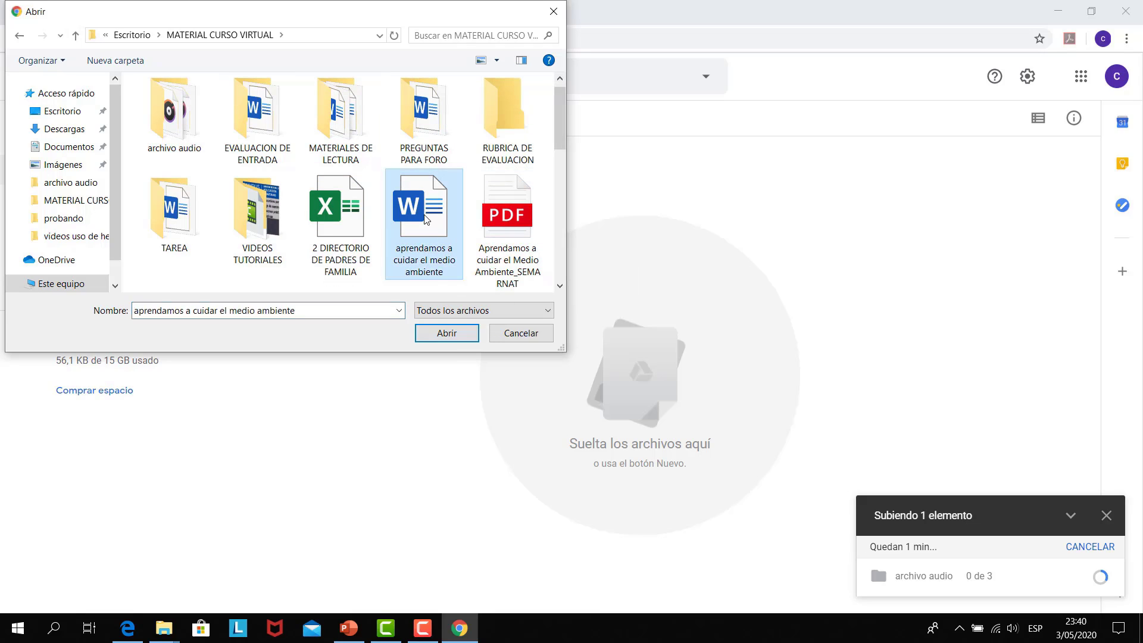
left_click(450, 334)
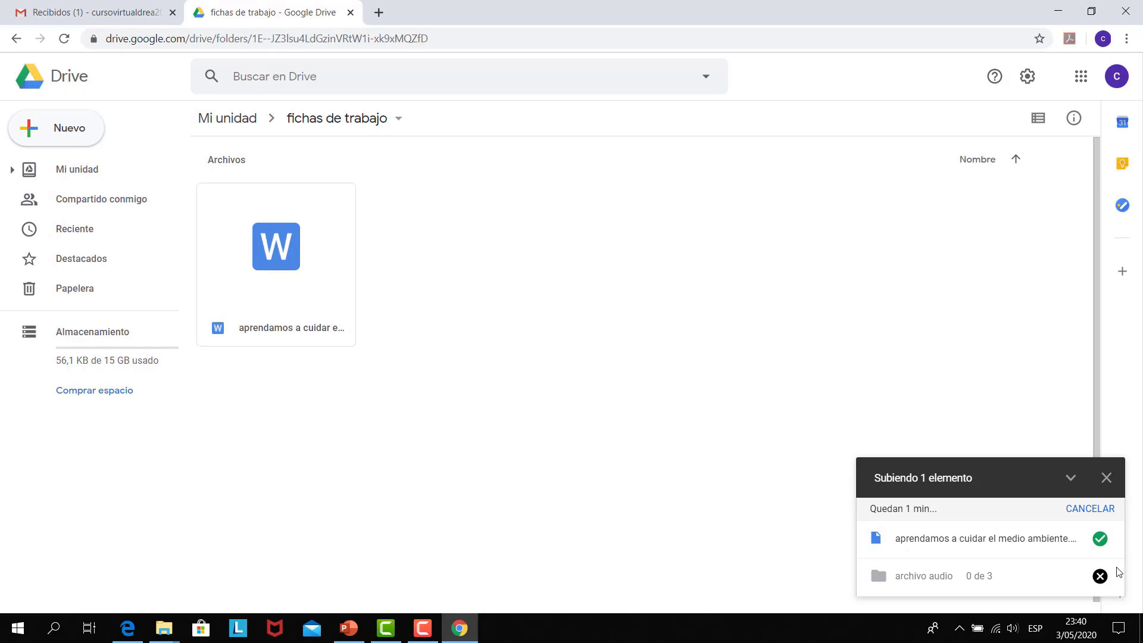
Preview the uploaded document "aprendamos a cuidar el medio ambiente.docx", dismiss the Docs editing suggestion, and return to Mi unidad.
double_click(281, 265)
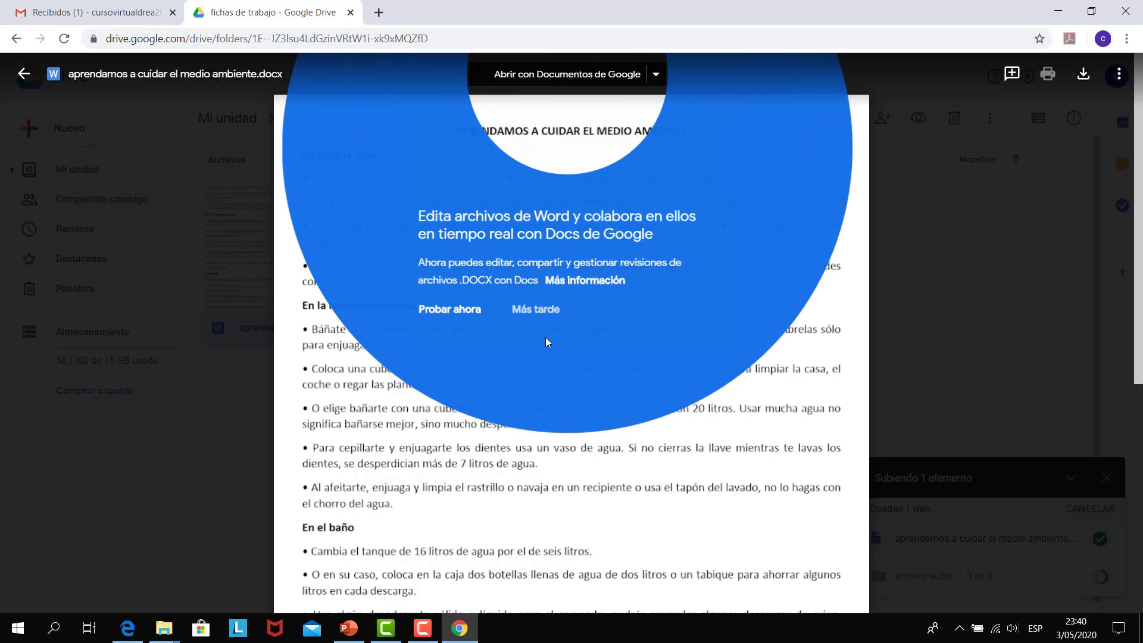
left_click(638, 477)
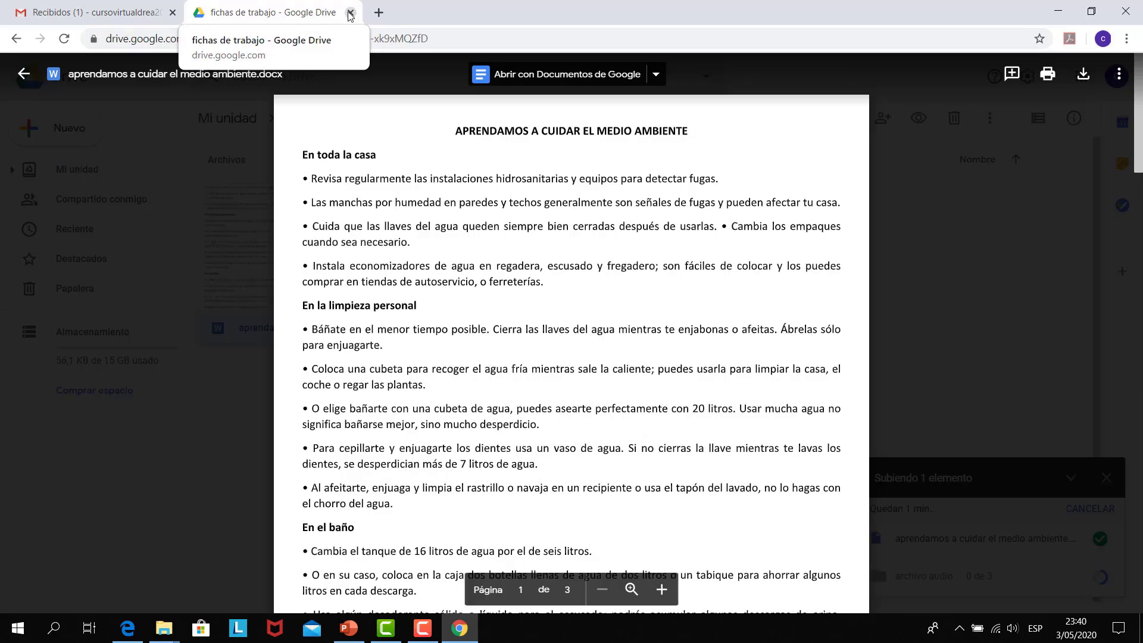
left_click(24, 74)
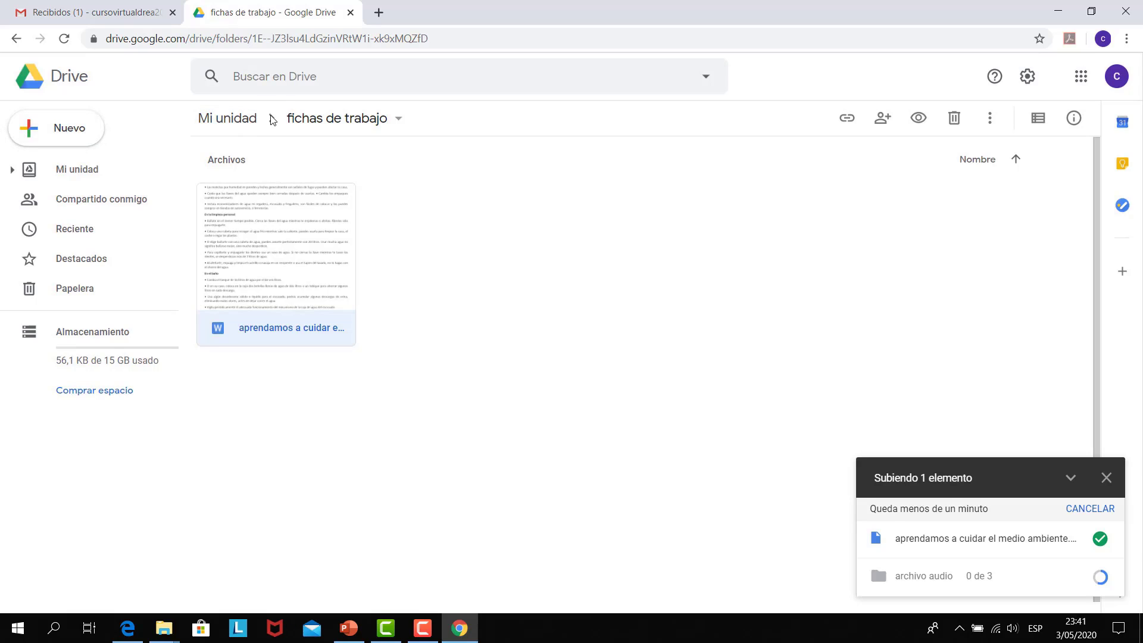
left_click(16, 39)
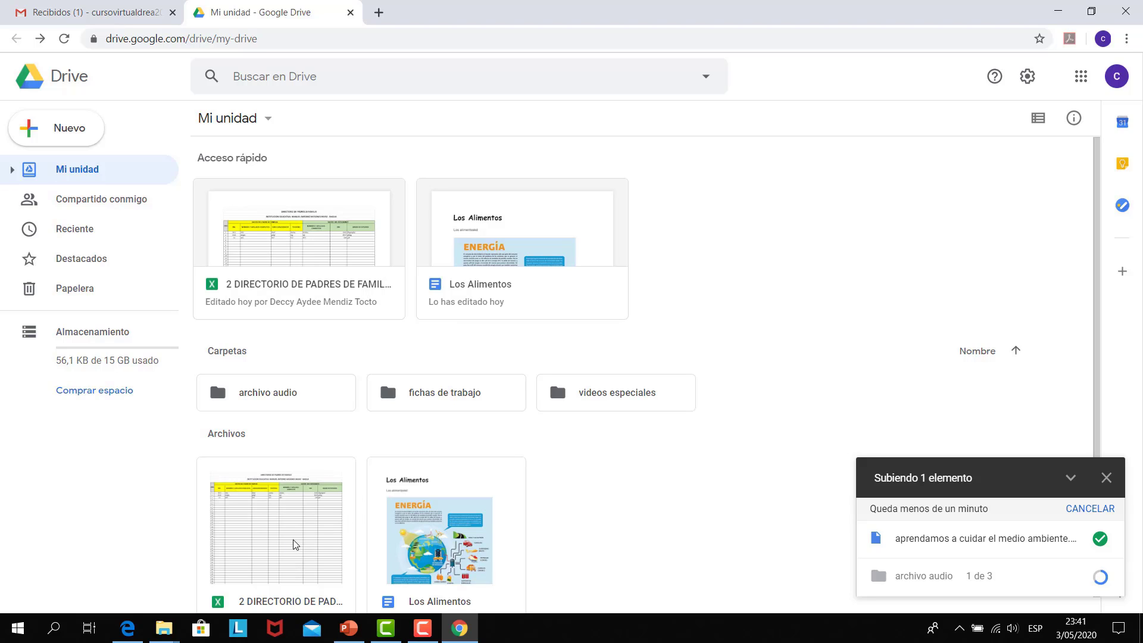
Remove the document "aprendamos a cuidar el medio ambiente.docx" from the "fichas de trabajo" folder.
scroll(427, 518, "down", 1)
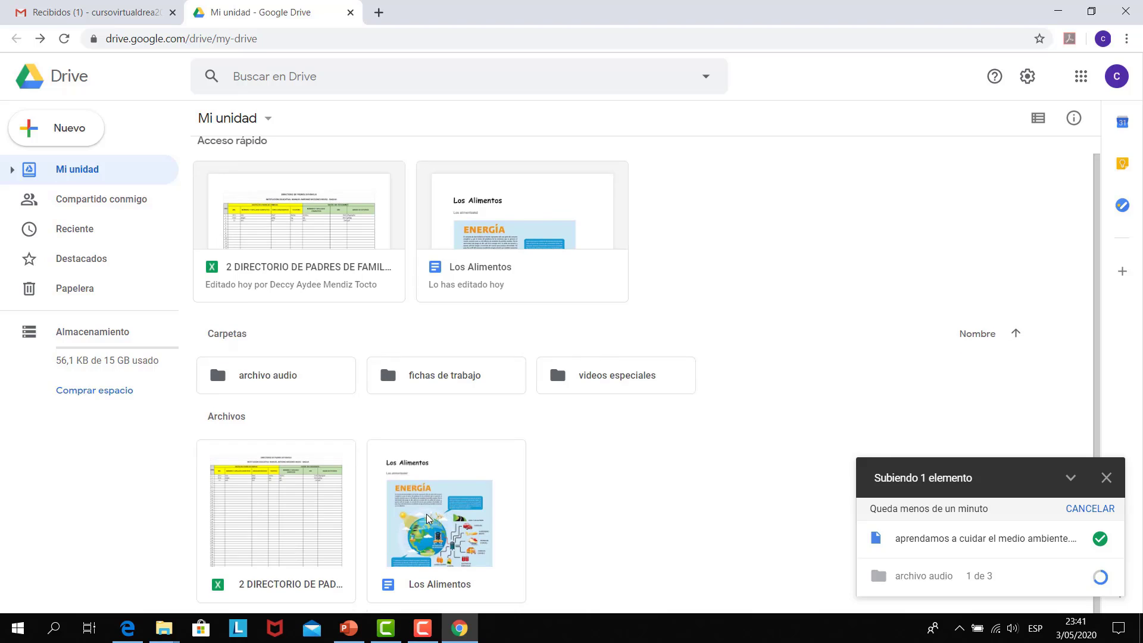
double_click(439, 376)
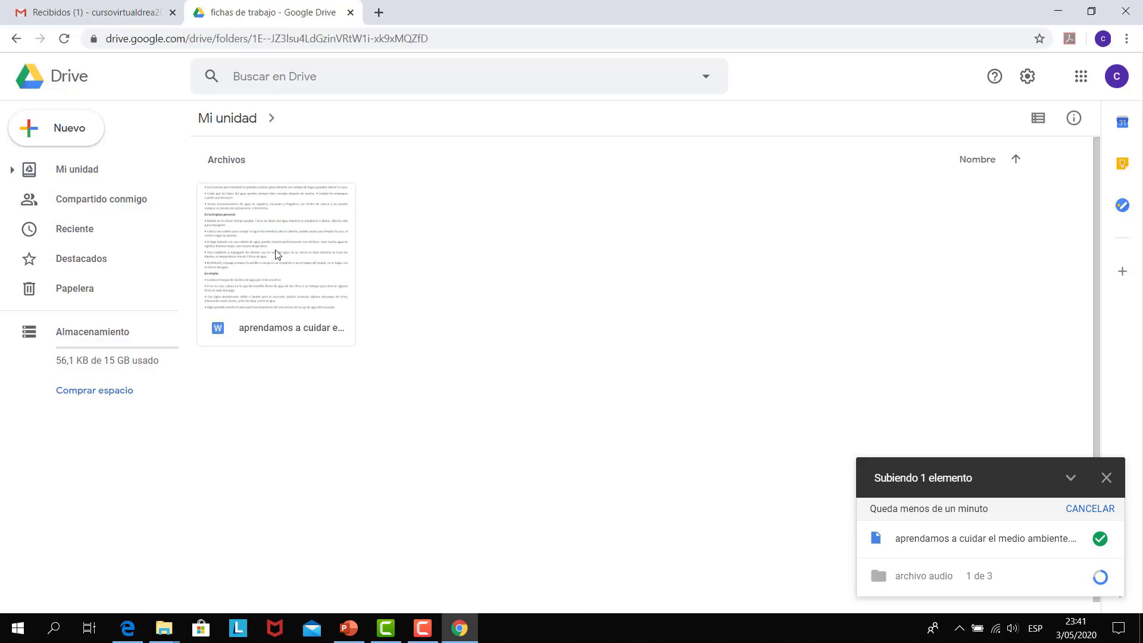
left_click(276, 255)
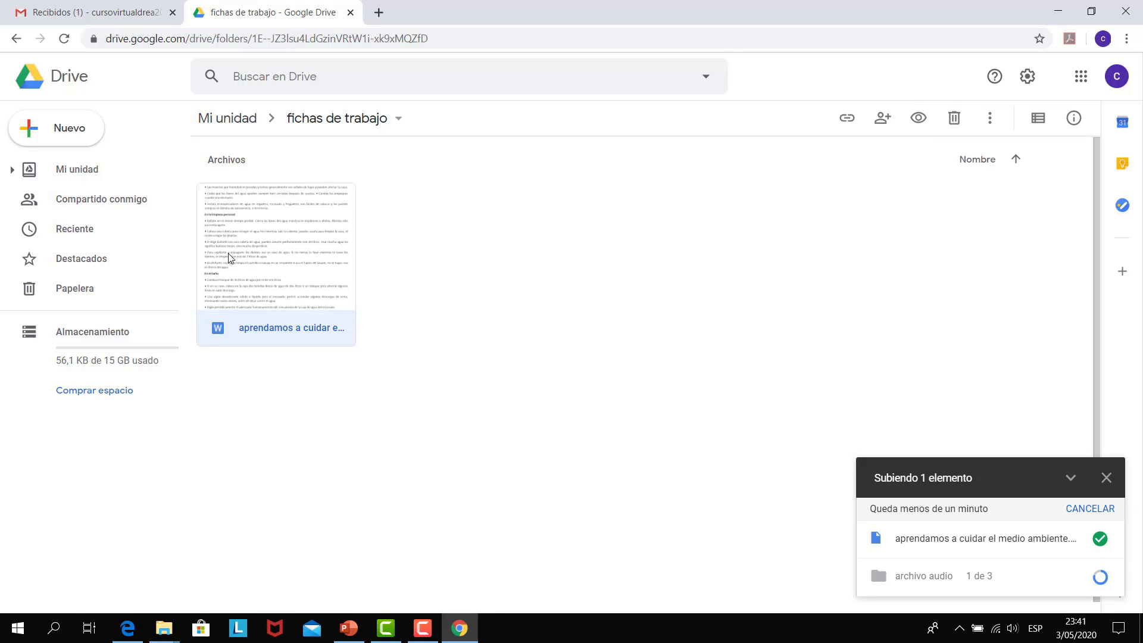
right_click(249, 241)
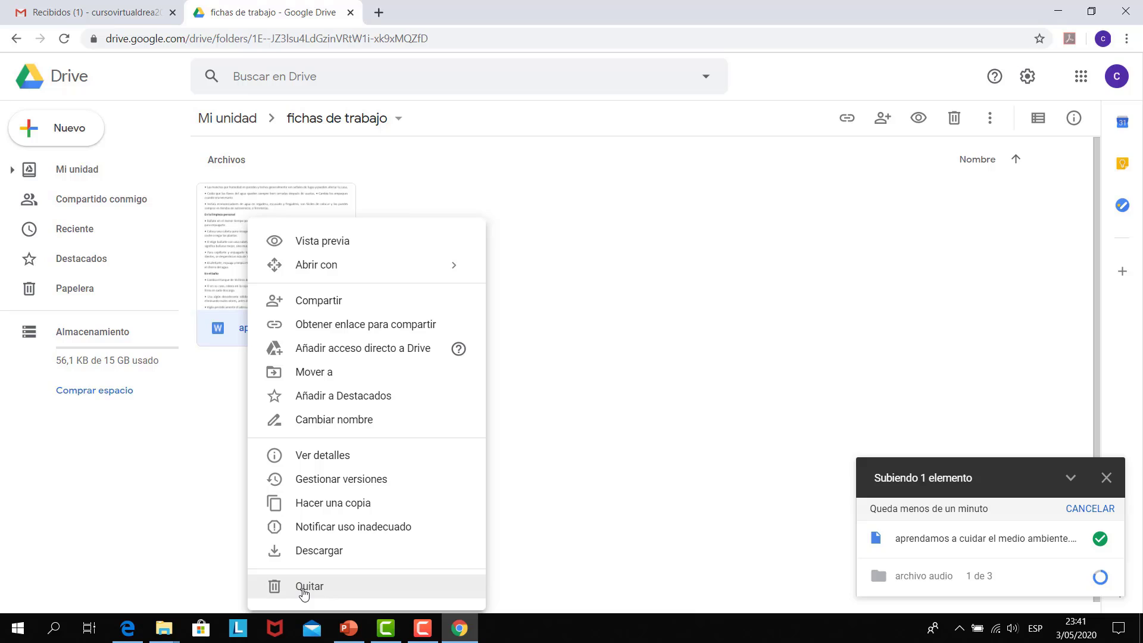
left_click(599, 354)
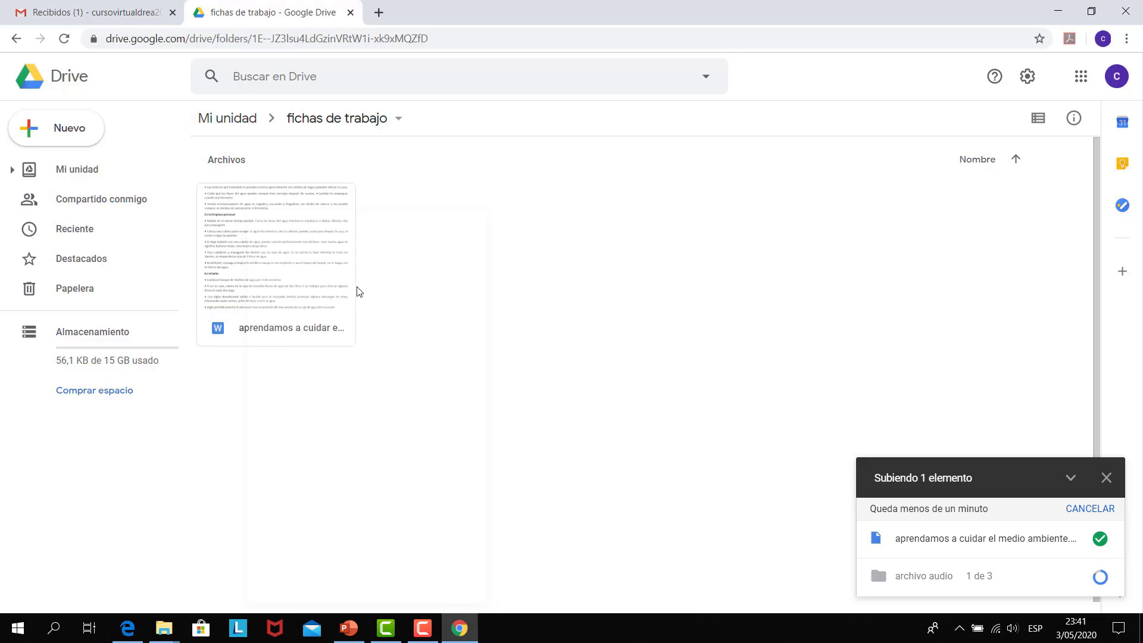
right_click(281, 242)
left_click(221, 233)
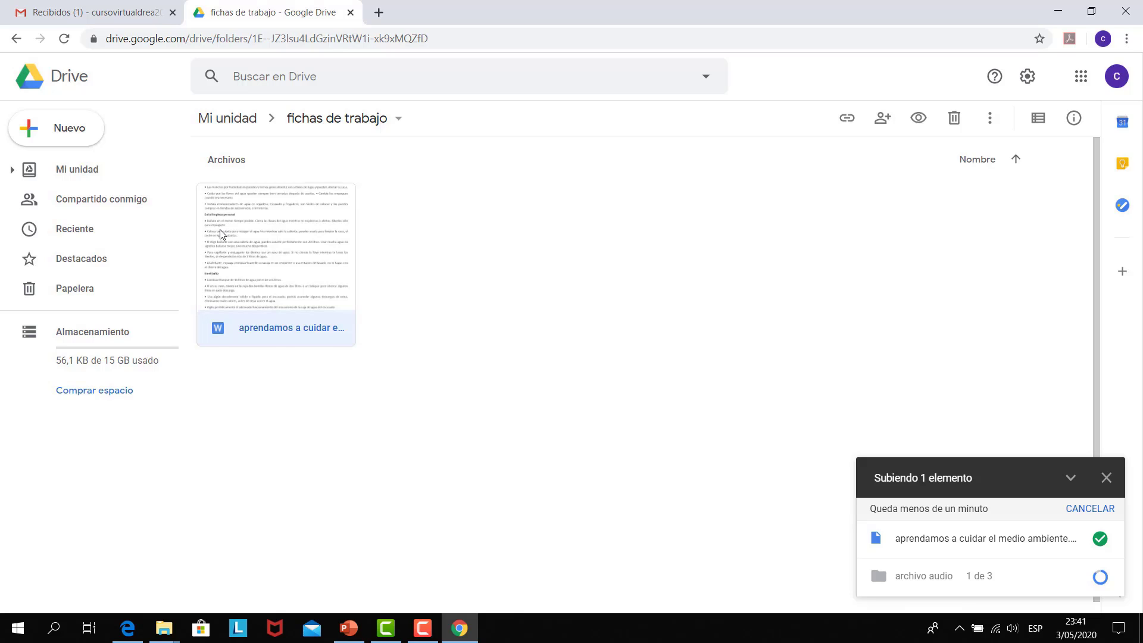
right_click(221, 233)
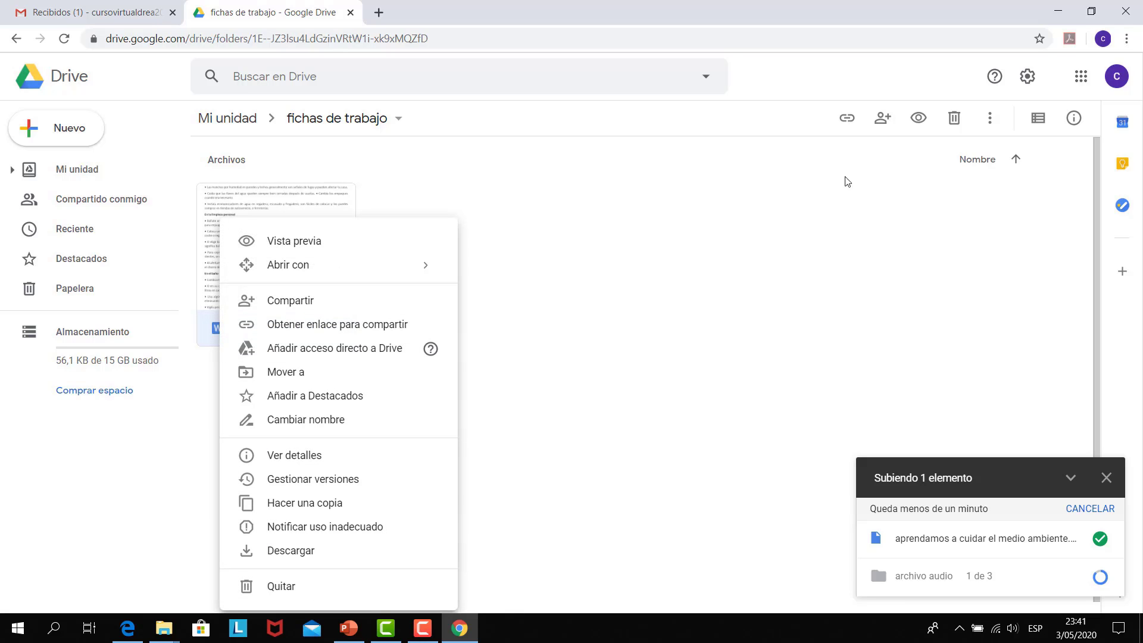
left_click(288, 588)
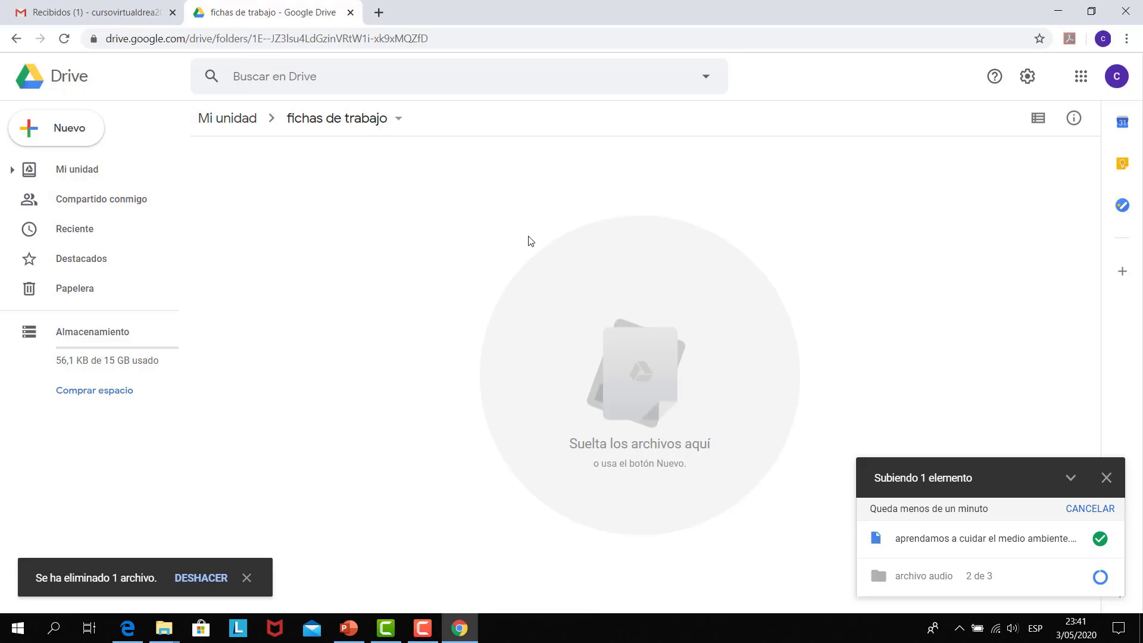
Restore the deleted document "aprendamos a cuidar el medio ambiente.docx" from the Papelera.
left_click(105, 293)
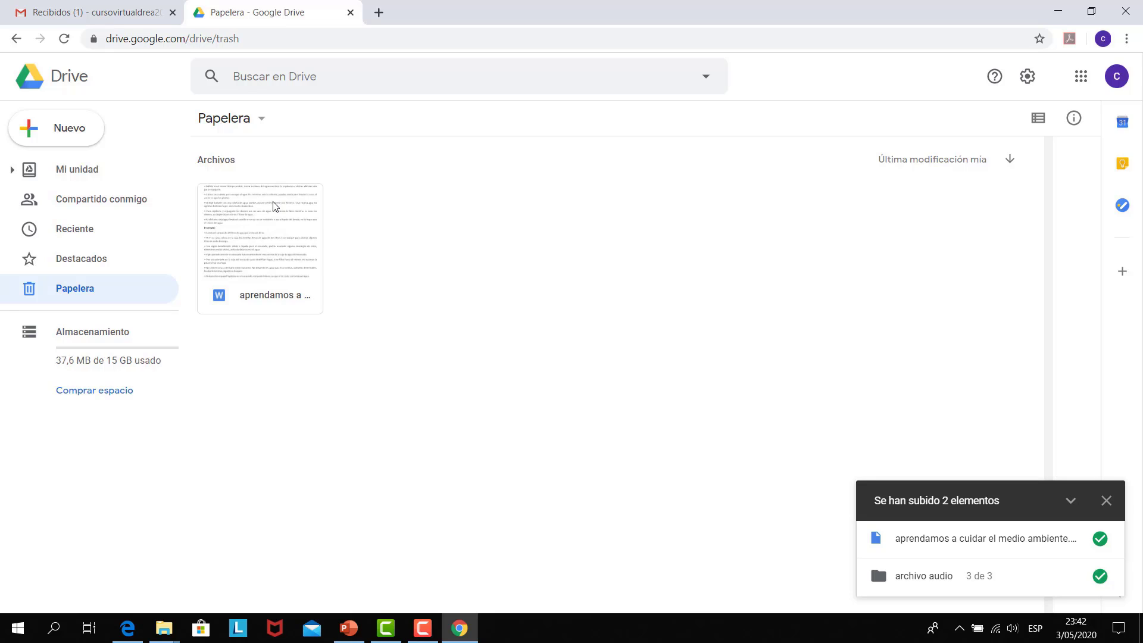
right_click(275, 206)
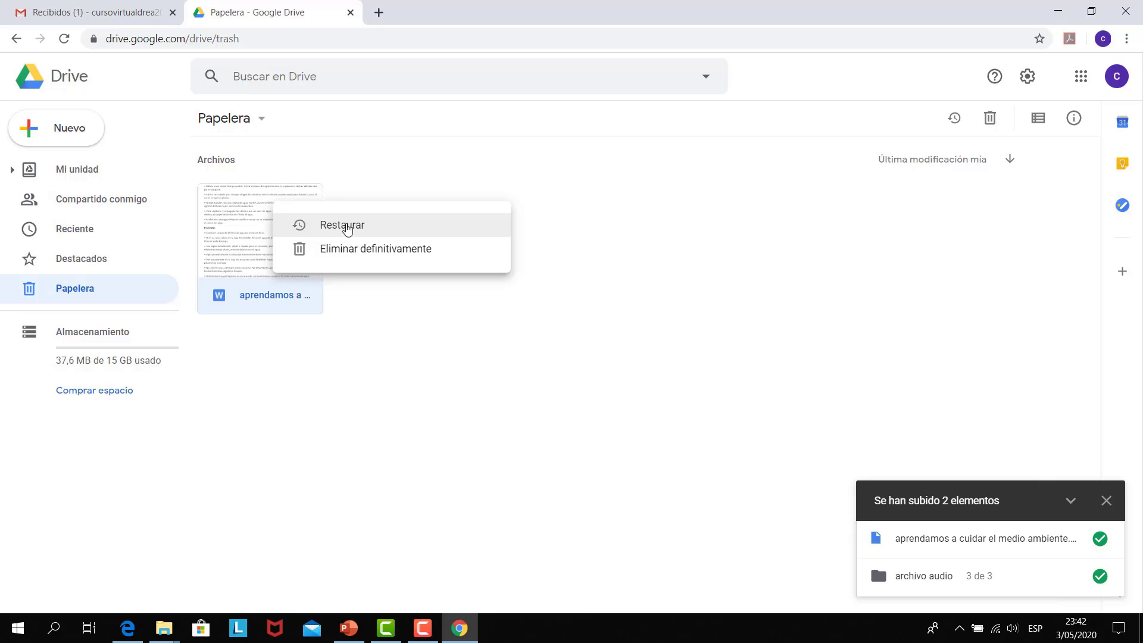
left_click(348, 229)
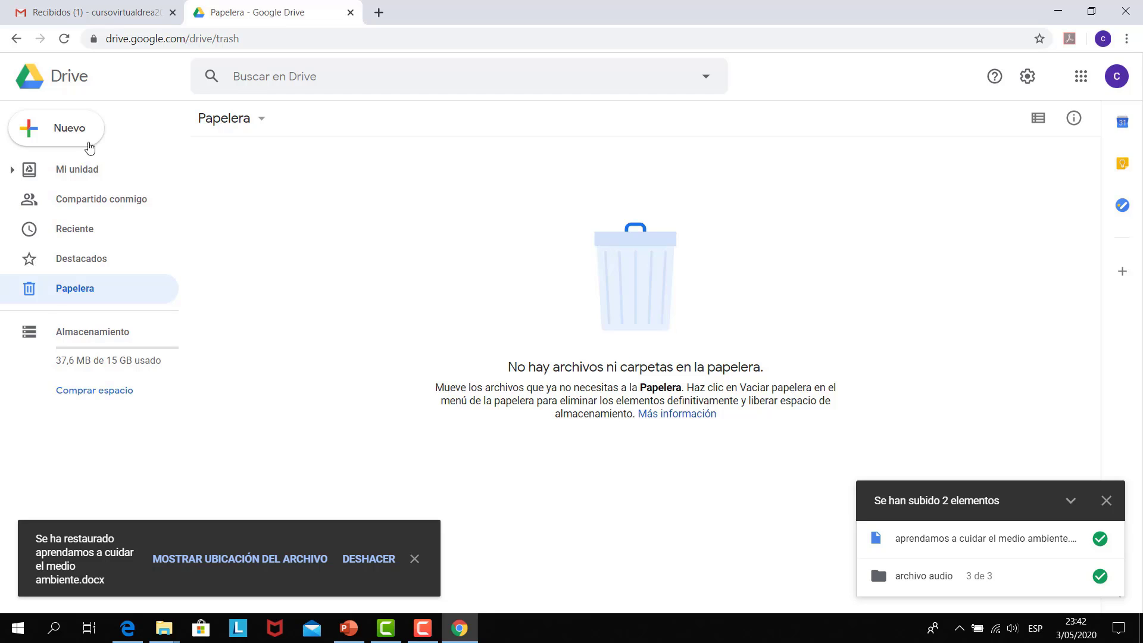
Display the additional Google apps available for creating a new item in Drive.
left_click(88, 144)
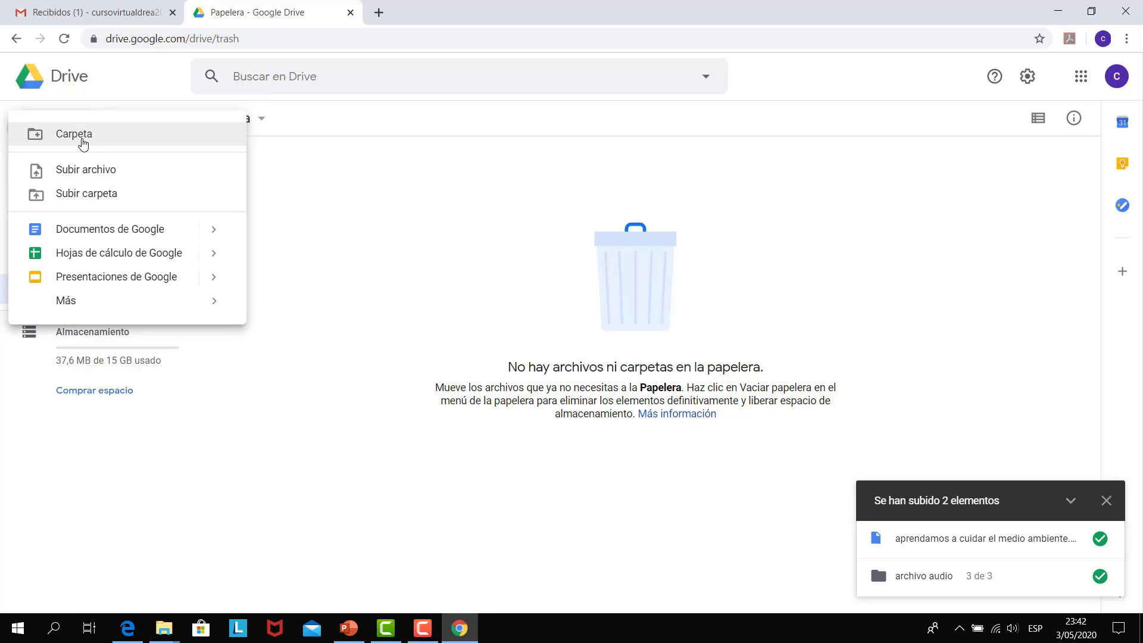
mouse_move(156, 306)
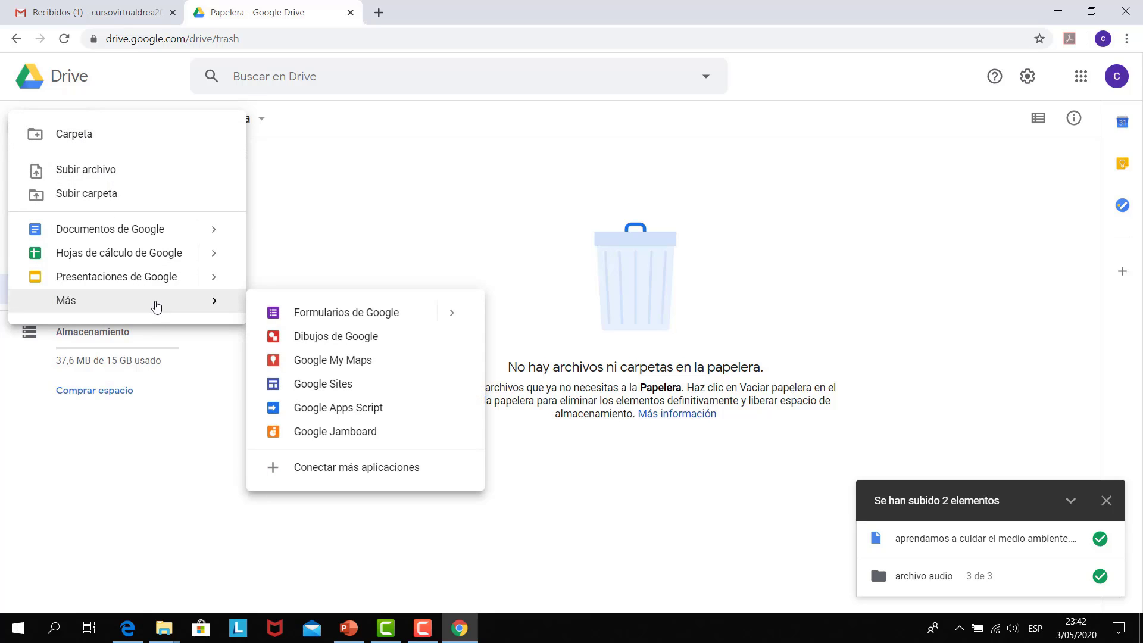